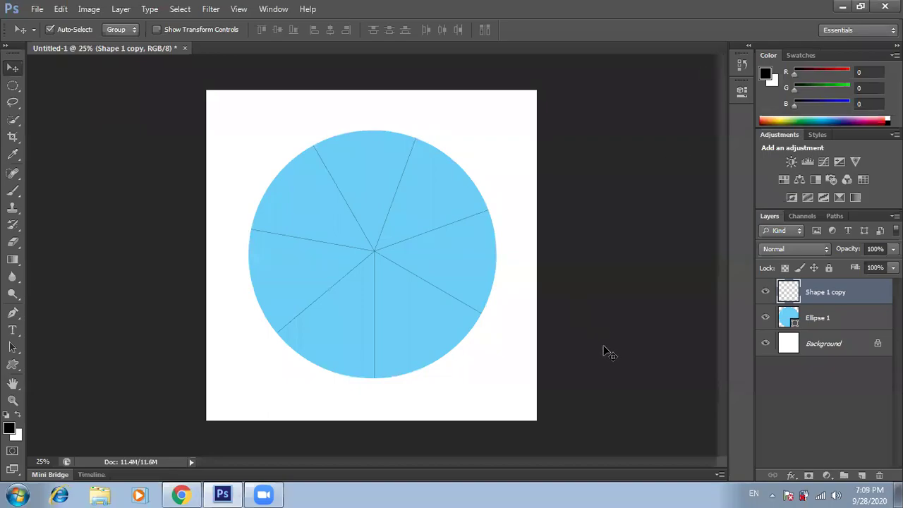
In Facebook Messenger, open a recent chat and view its colour-wheel reference image
click(182, 493)
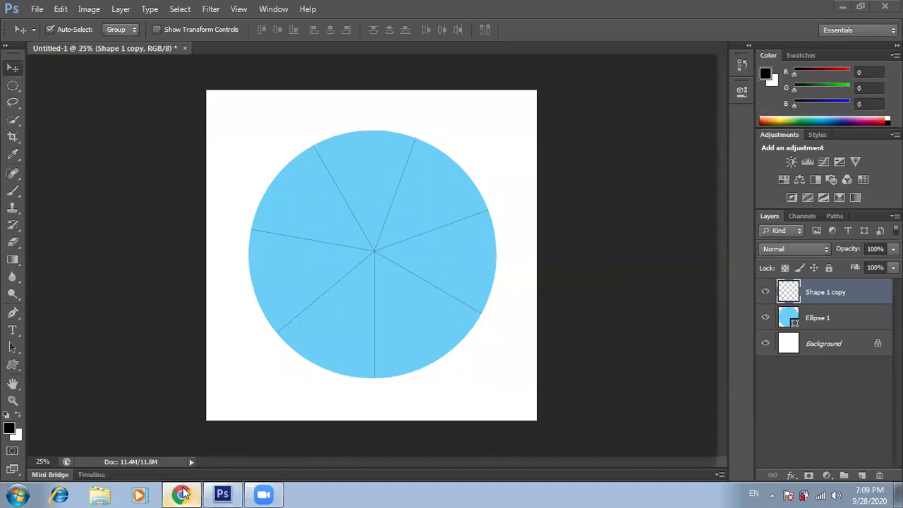
click(754, 65)
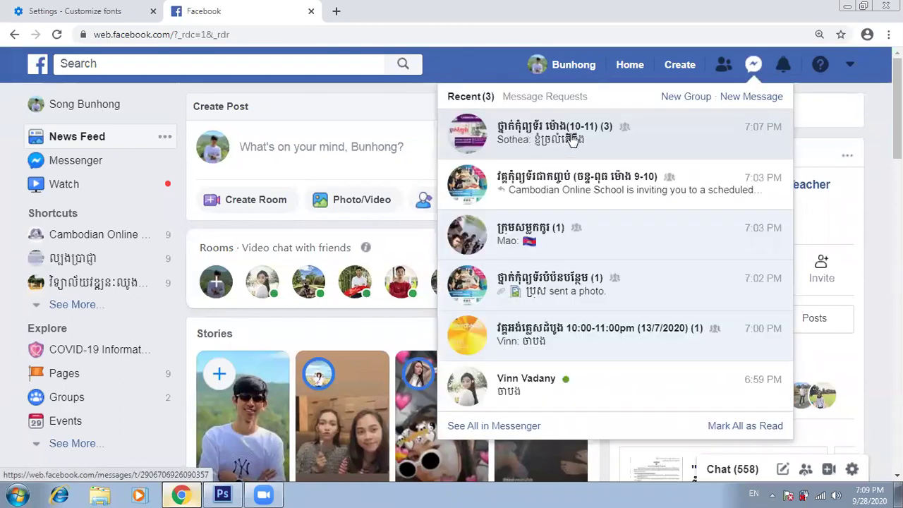
click(586, 189)
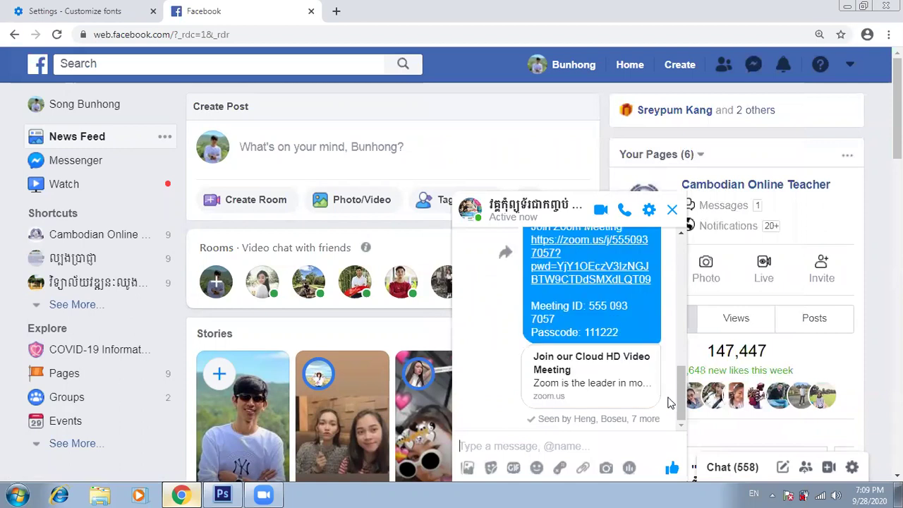
scroll(671, 381, up, 3)
scroll(672, 346, up, 3)
scroll(674, 312, up, 3)
scroll(673, 312, up, 2)
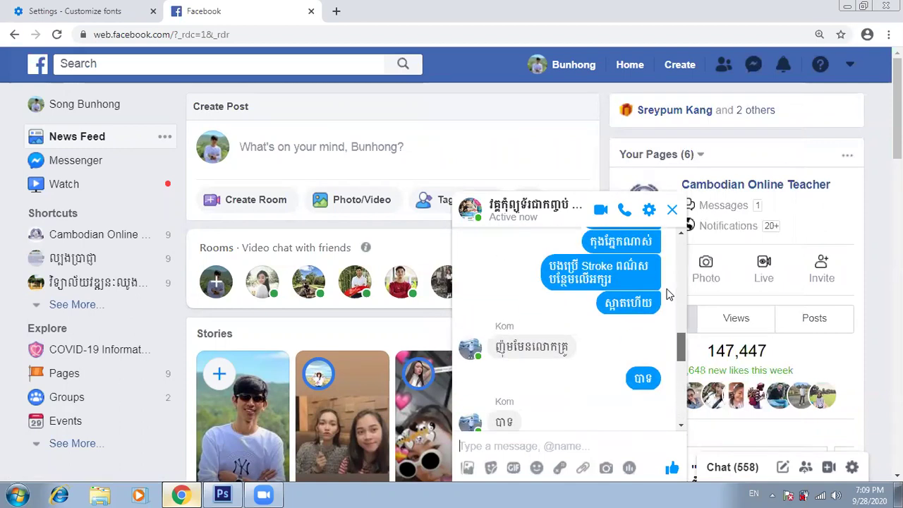
scroll(668, 294, up, 2)
click(609, 375)
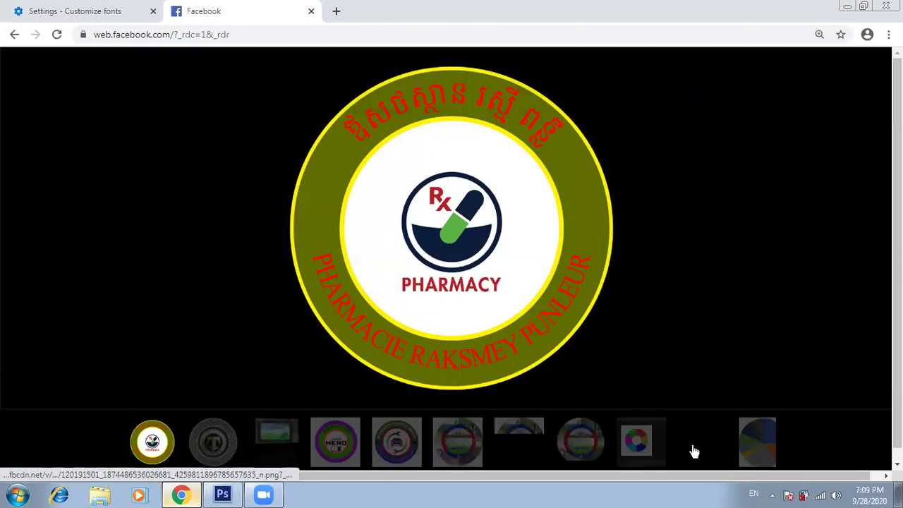
click(623, 444)
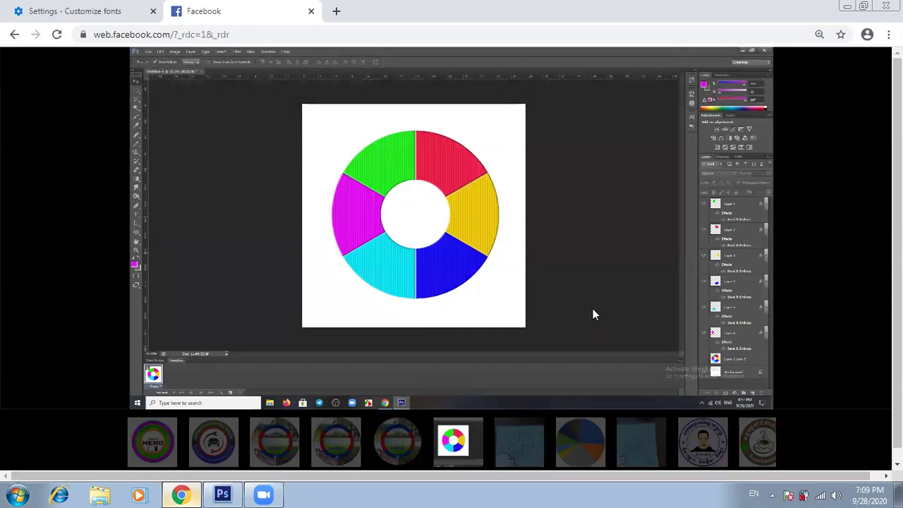
click(222, 493)
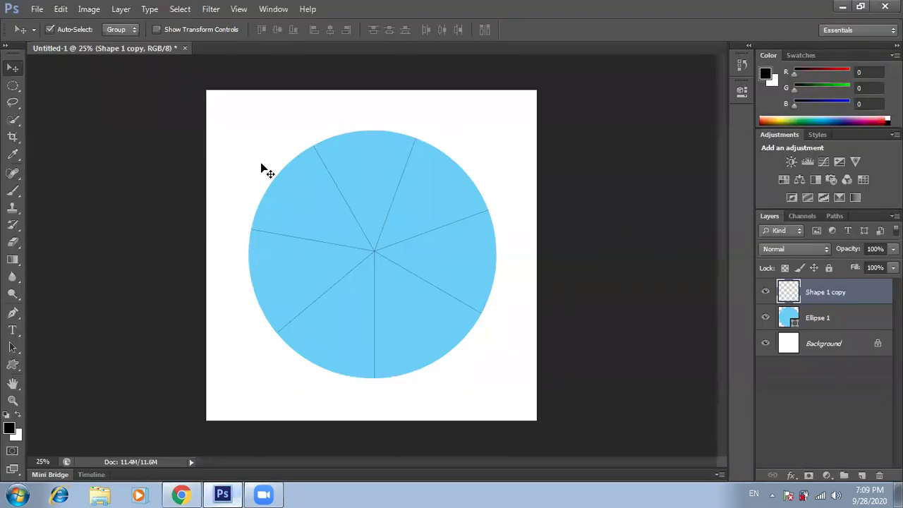
Create a new 2000 × 2000 px document and close Untitled-1 without saving
shift+click(831, 318)
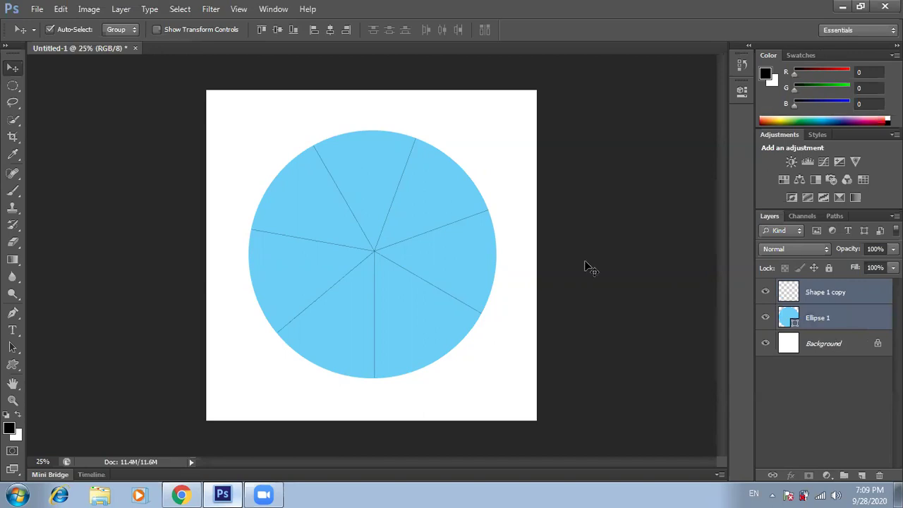
key(ctrl+n)
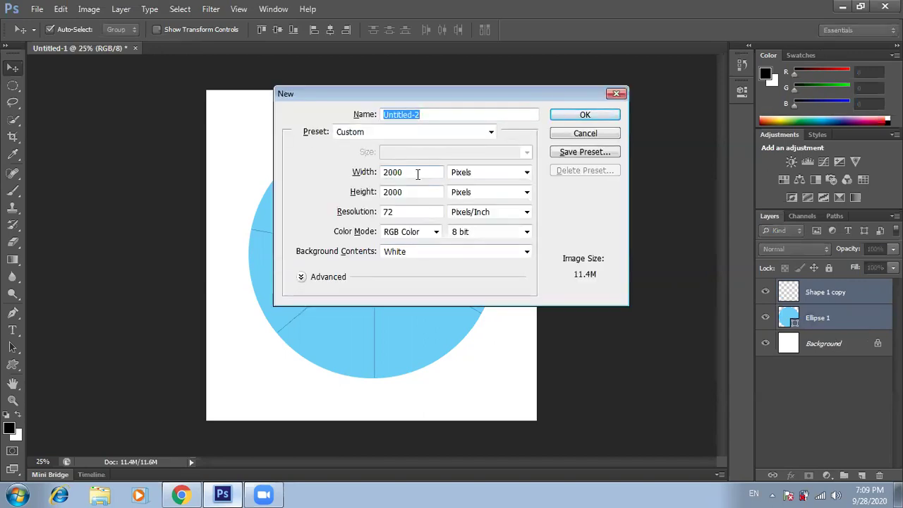
click(583, 117)
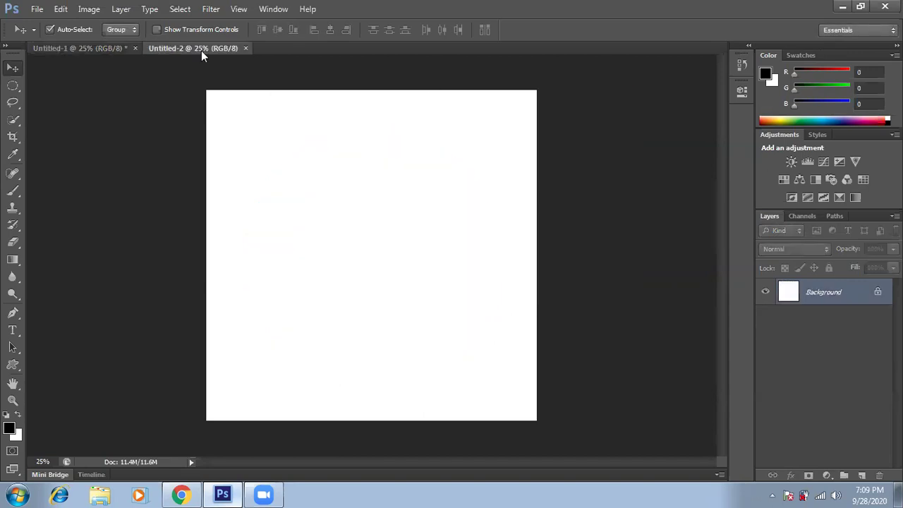
click(134, 48)
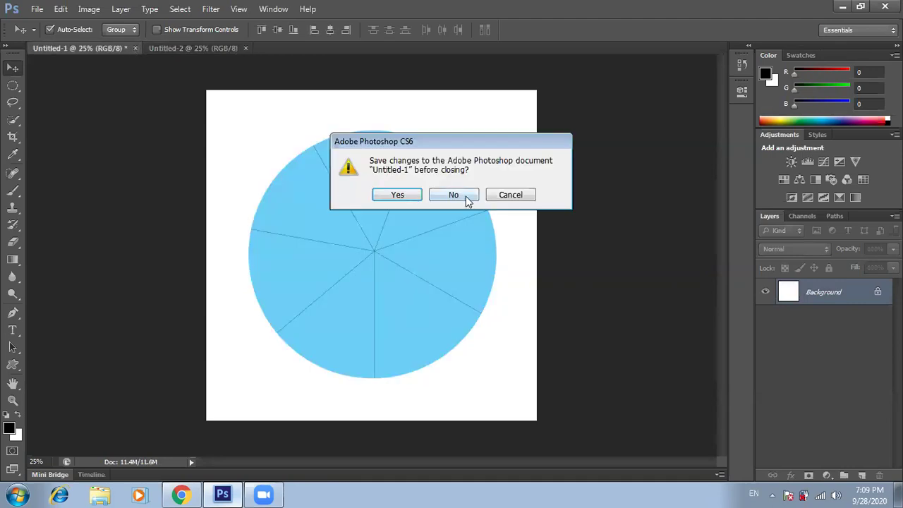
click(454, 195)
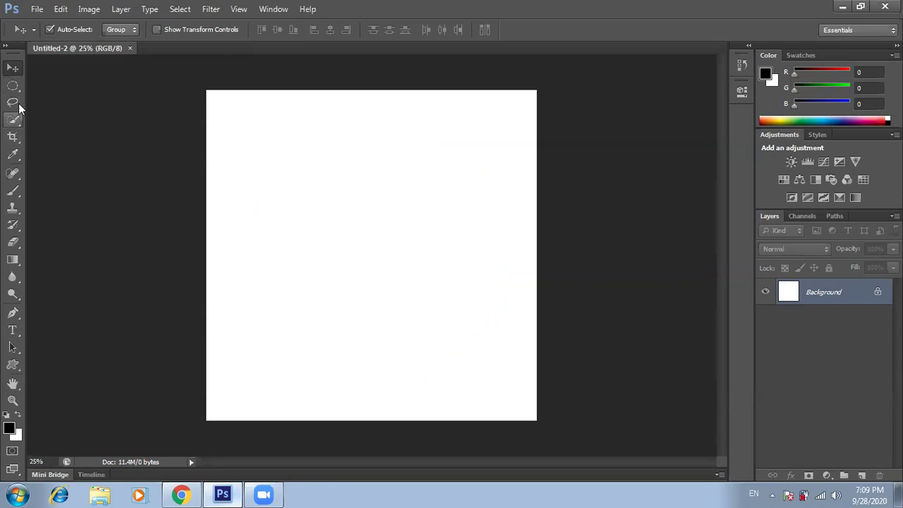
Draw a circle on the blank canvas with the Ellipse Tool
drag(14, 87, 65, 106)
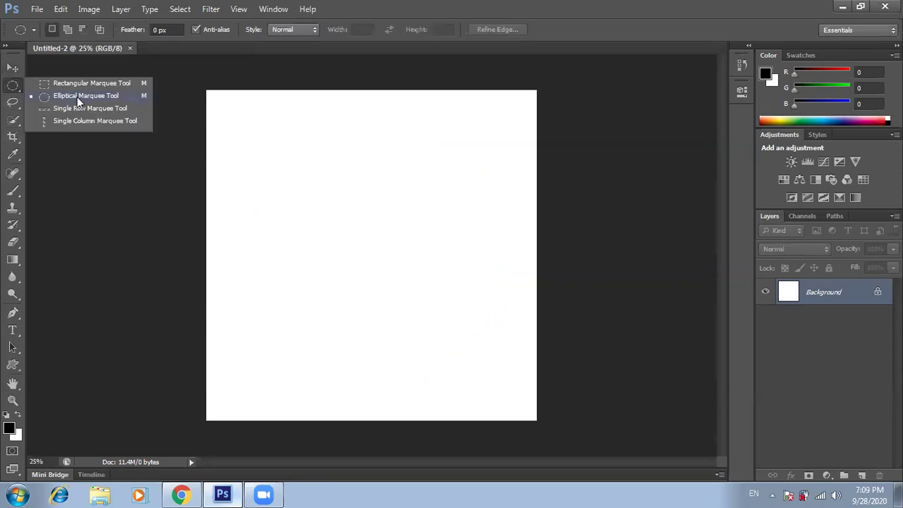
click(10, 87)
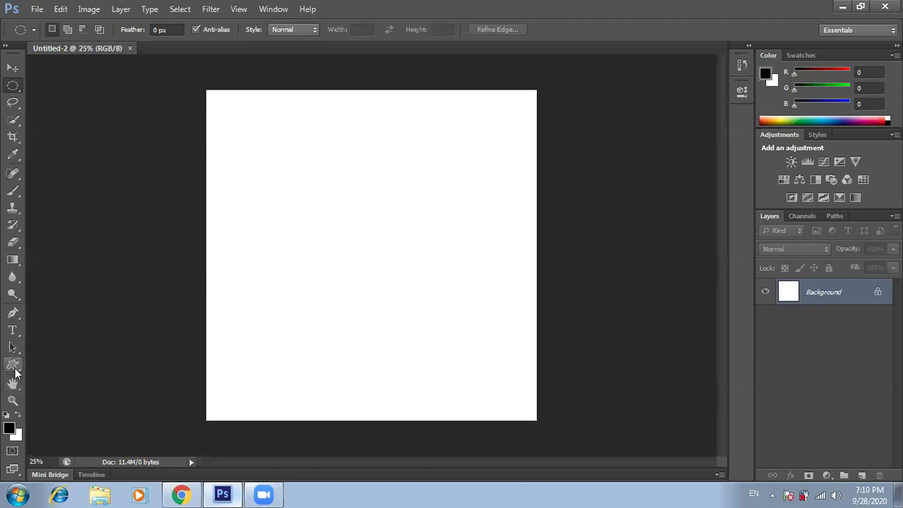
click(15, 369)
click(61, 386)
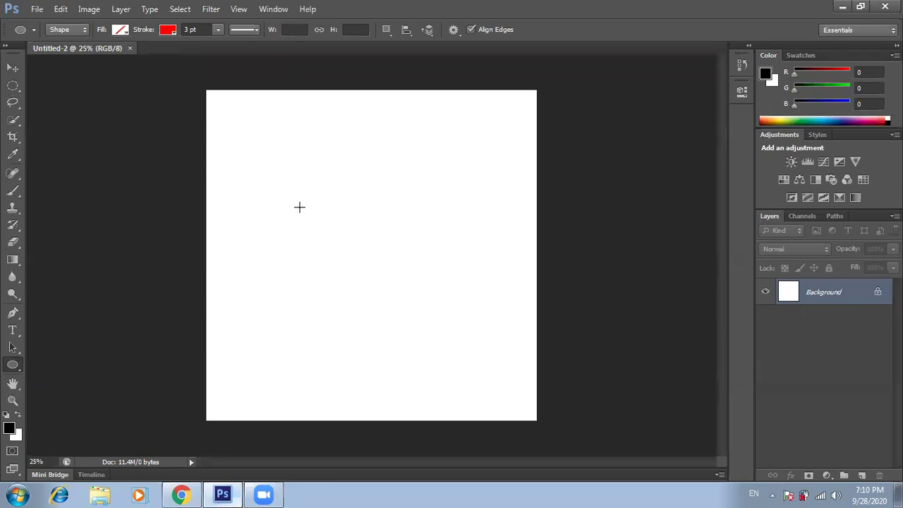
drag(364, 245, 525, 367)
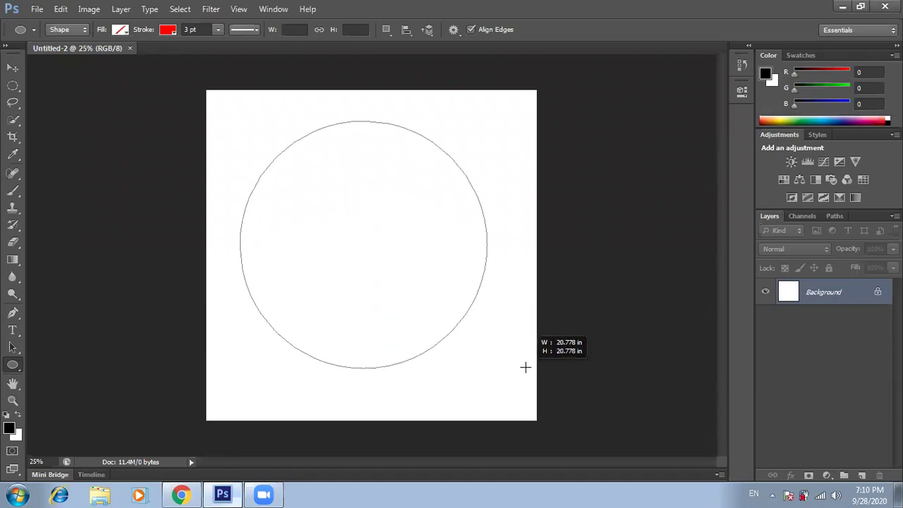
drag(525, 367, 529, 373)
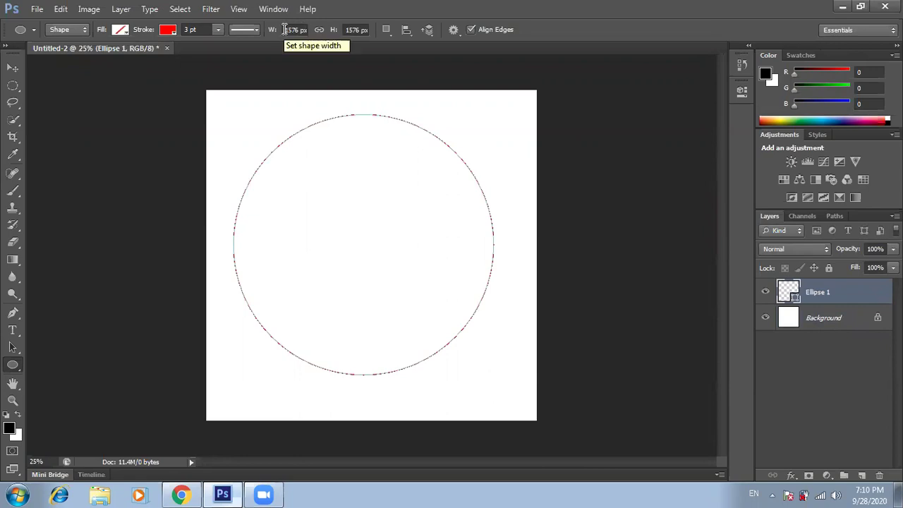
Size the circle to 1500 × 1500 px and move it toward the canvas centre
click(285, 30)
text(1500)
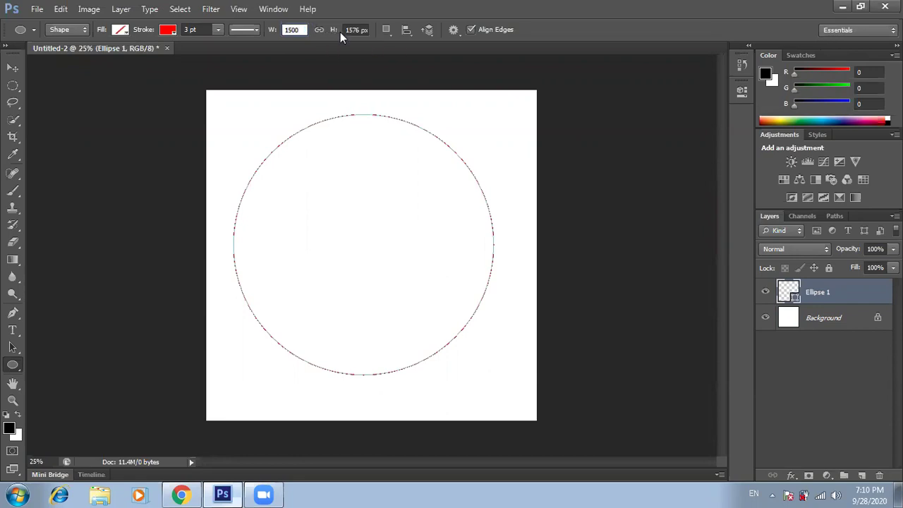
click(350, 30)
text(1500)
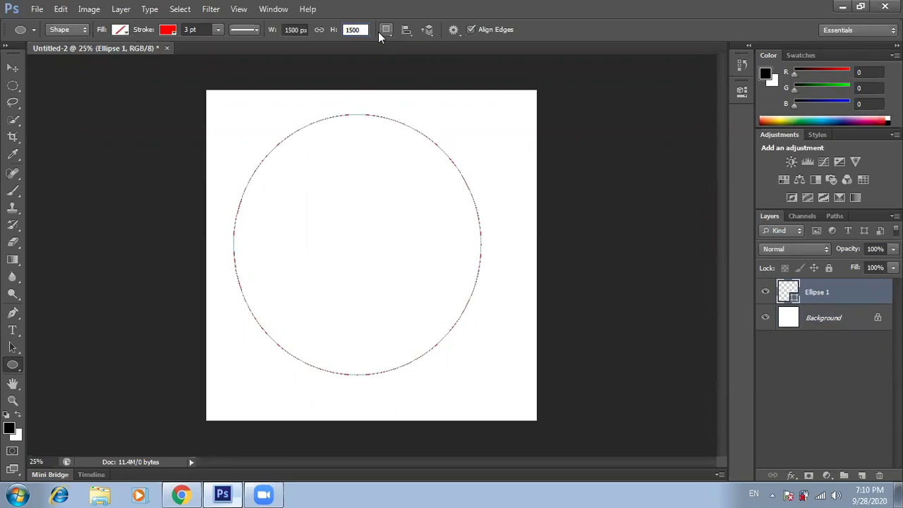
key(Return)
click(13, 68)
drag(338, 237, 354, 252)
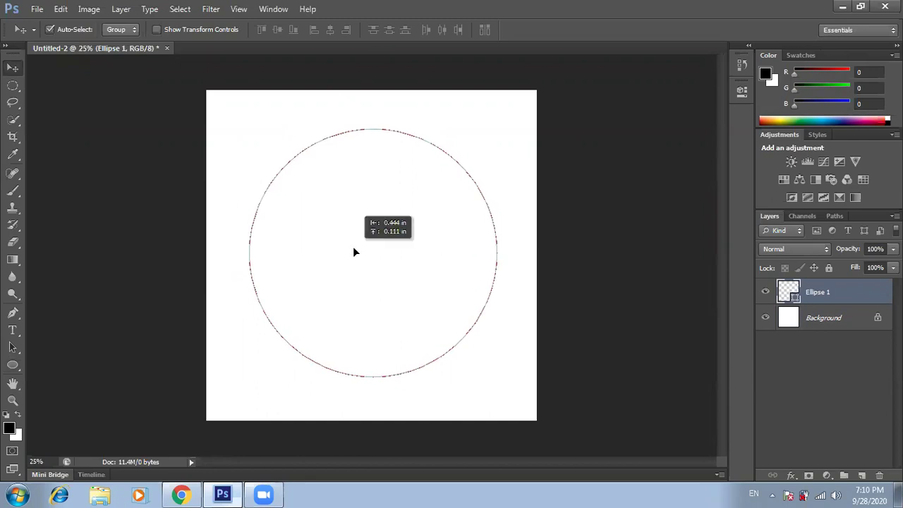
Set the Ellipse 1 stroke to No Color and its fill to cyan, then deselect the layer
double_click(786, 291)
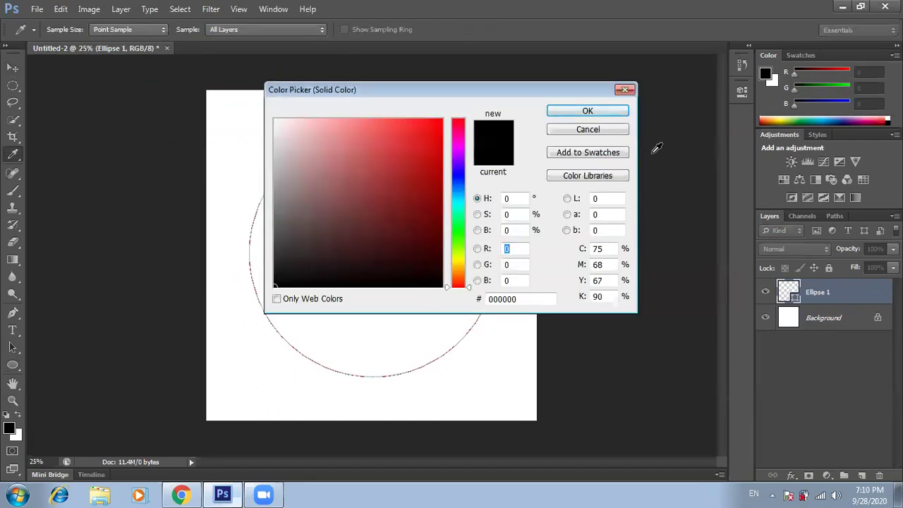
click(625, 89)
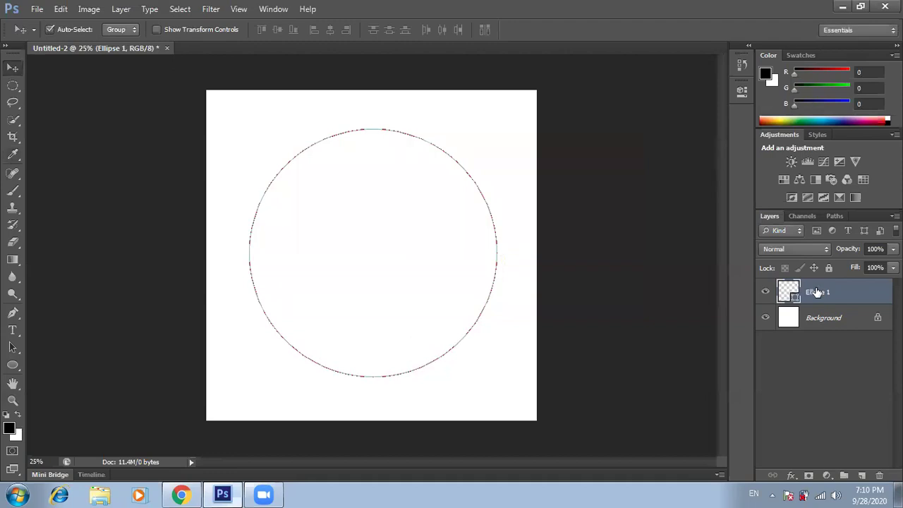
click(12, 365)
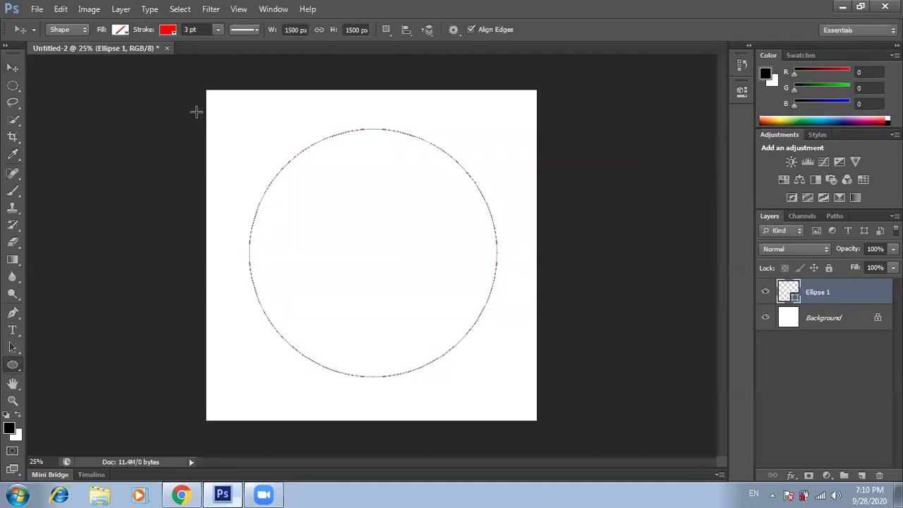
click(167, 31)
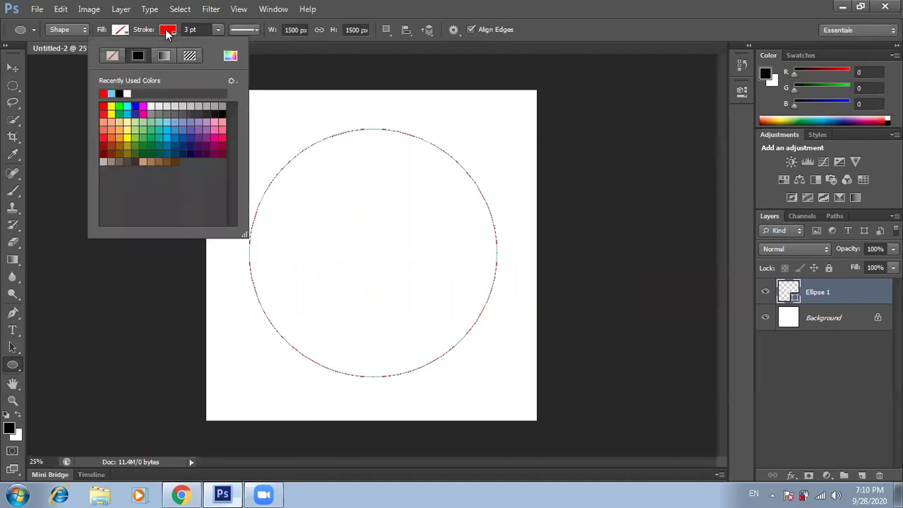
click(110, 57)
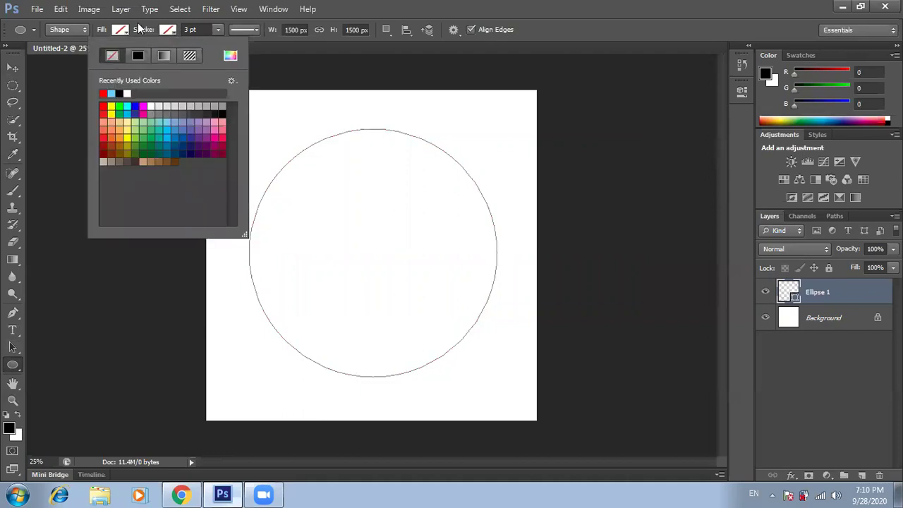
click(120, 29)
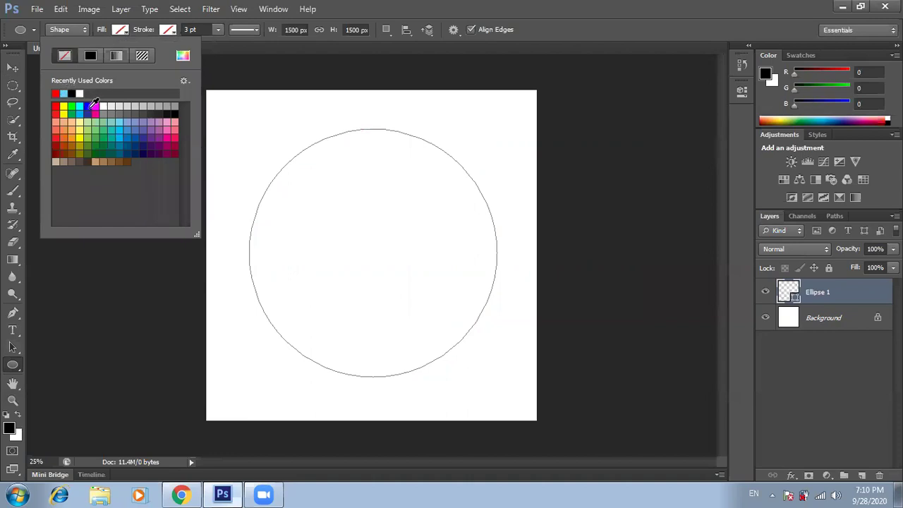
click(80, 105)
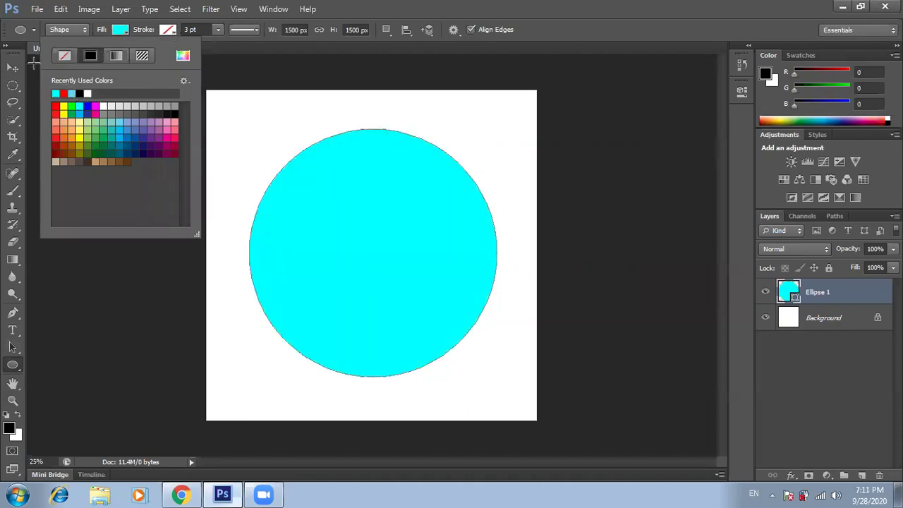
click(11, 69)
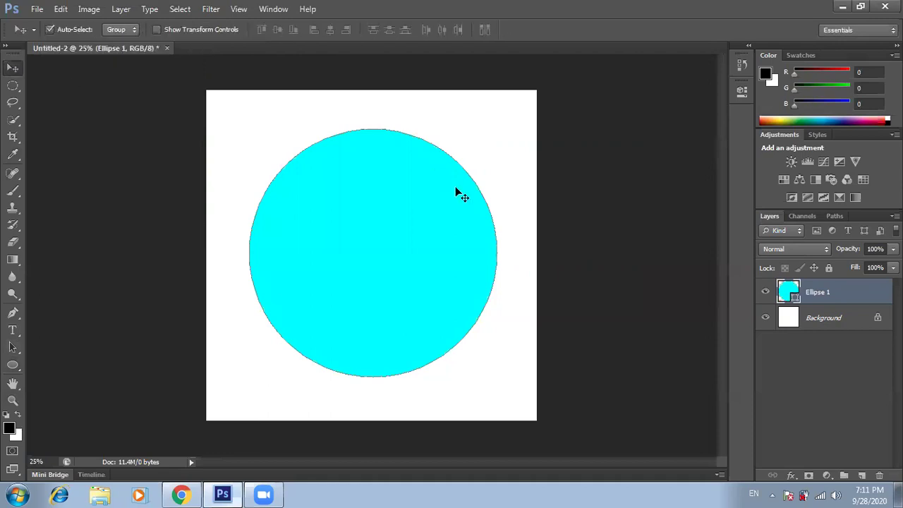
click(570, 342)
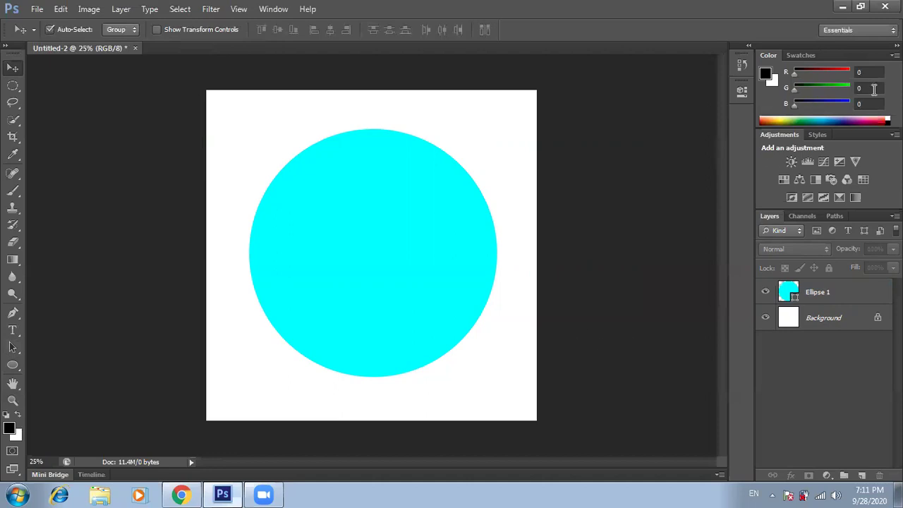
Cycle through the New in CS6, Painting and Typography workspaces, ending back on Essentials
click(844, 30)
click(846, 55)
click(840, 30)
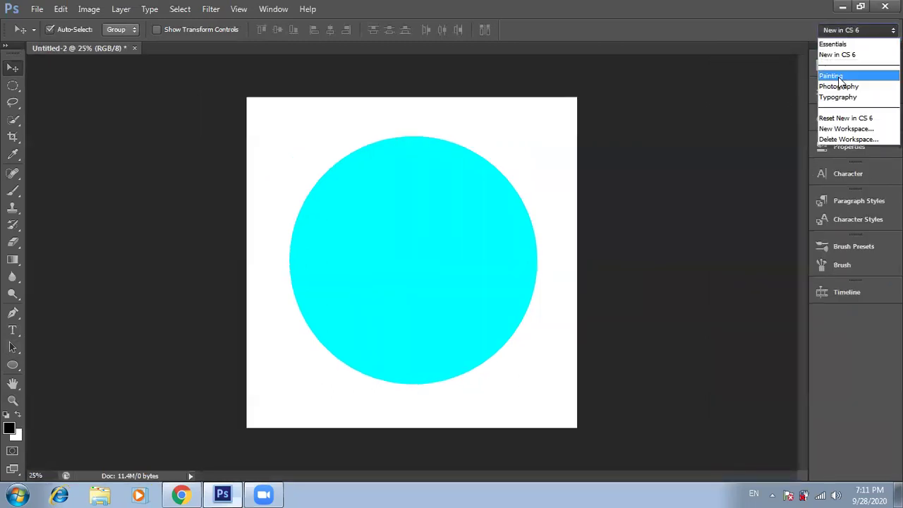
click(841, 67)
click(845, 32)
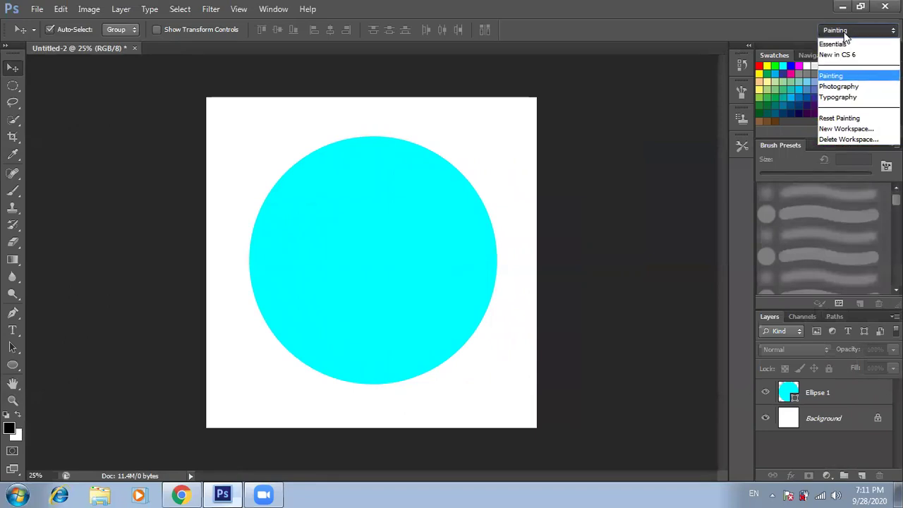
click(846, 97)
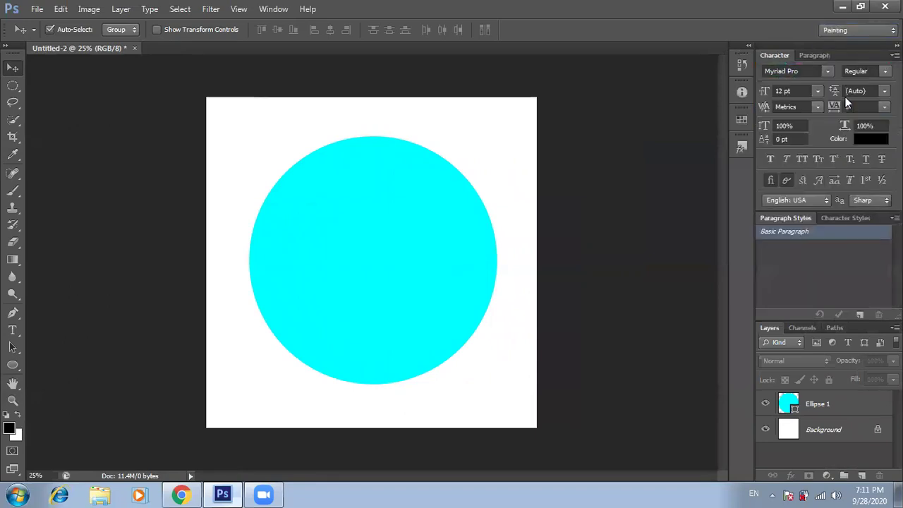
click(839, 32)
click(846, 45)
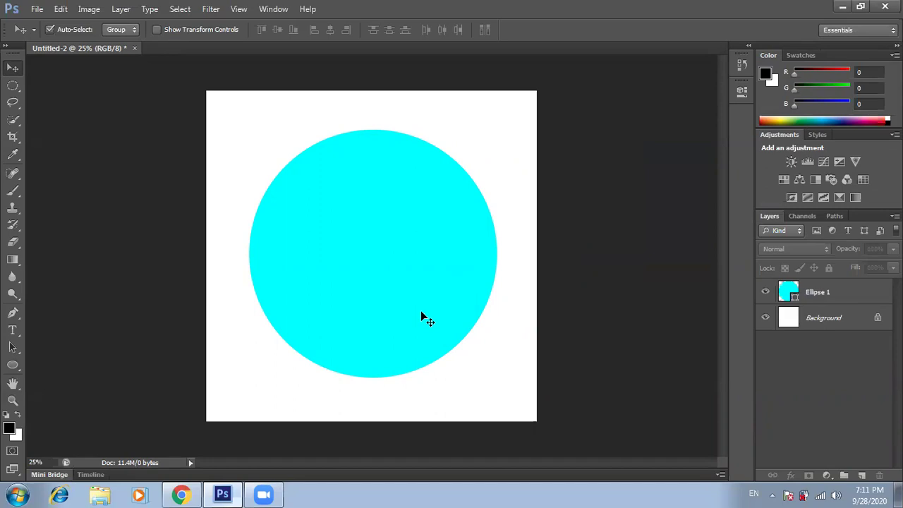
Nudge the cyan disc and put it back, then select the Ellipse 1 layer
drag(395, 313, 395, 314)
click(650, 347)
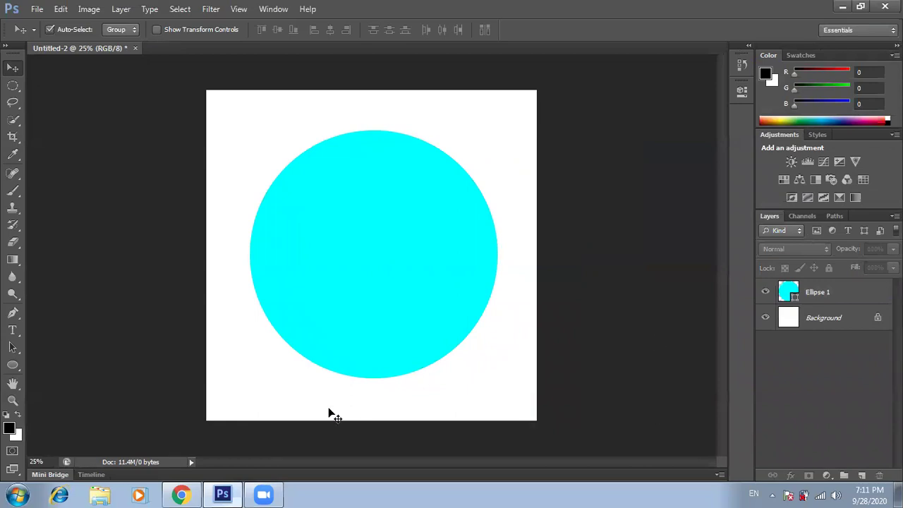
click(263, 492)
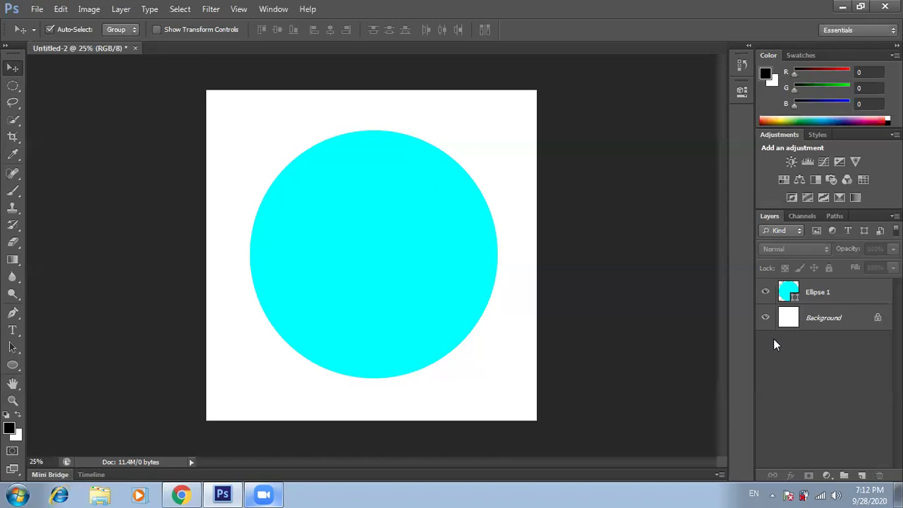
click(818, 292)
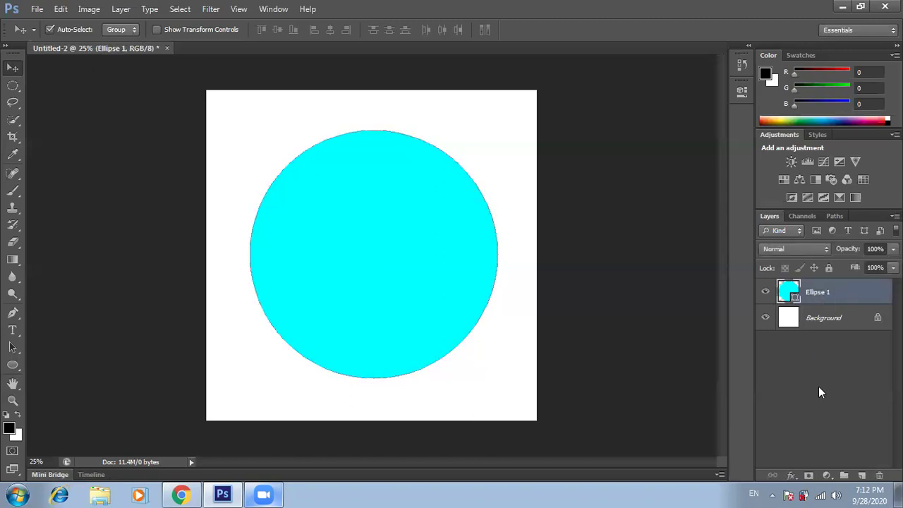
Inspect the cyan circle's transform centre at 3200% zoom, then zoom out and commit the transform
key(ctrl+t)
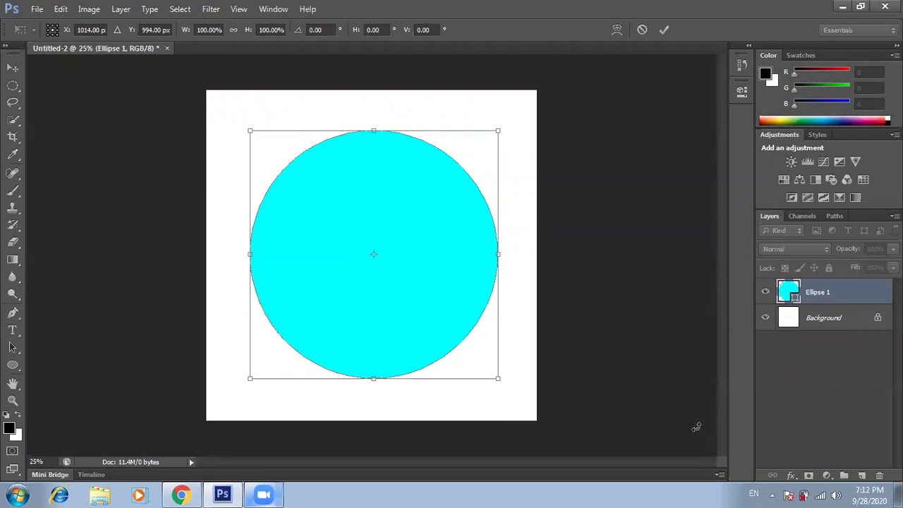
key(ctrl+1)
key(ctrl+plus)
key(ctrl+plus)
key(ctrl+plus)
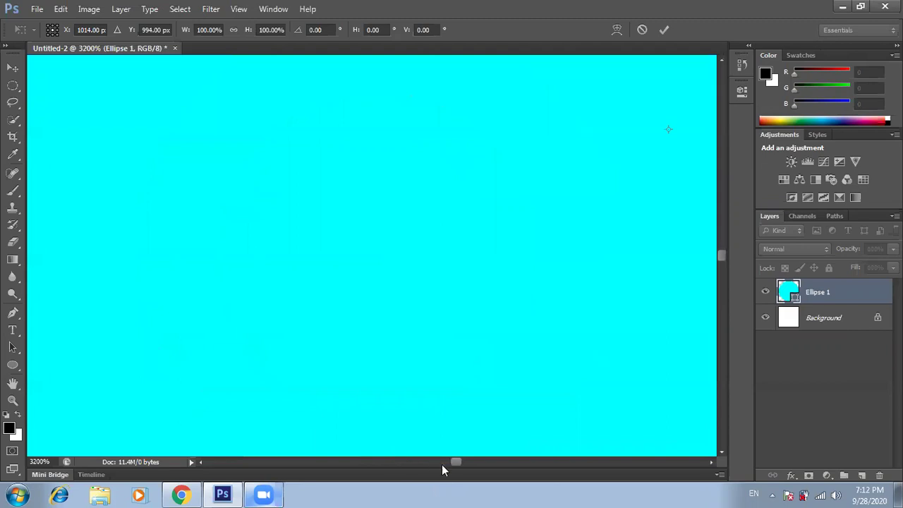
drag(455, 462, 460, 463)
key(ctrl+minus)
key(ctrl+minus)
key(ctrl+minus)
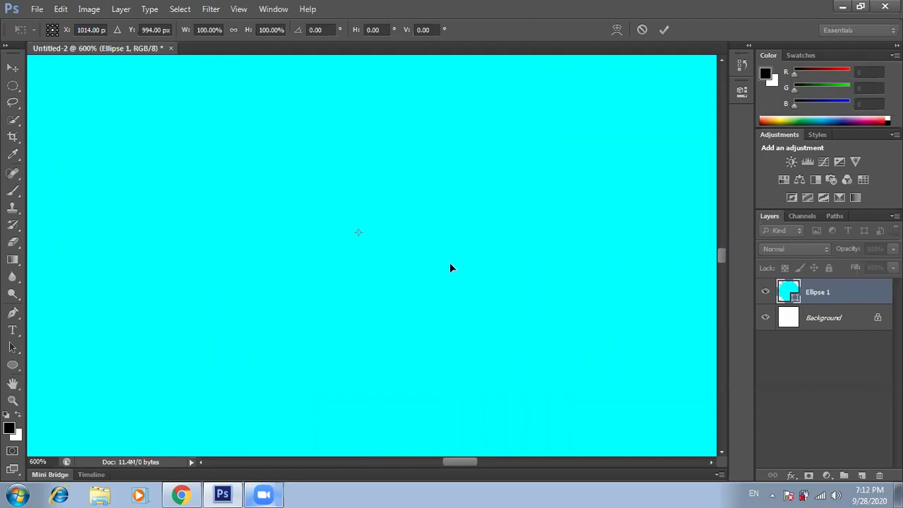
key(ctrl+minus)
key(ctrl+minus)
key(ctrl+minus)
key(ctrl+minus)
key(ctrl+minus)
key(ctrl+minus)
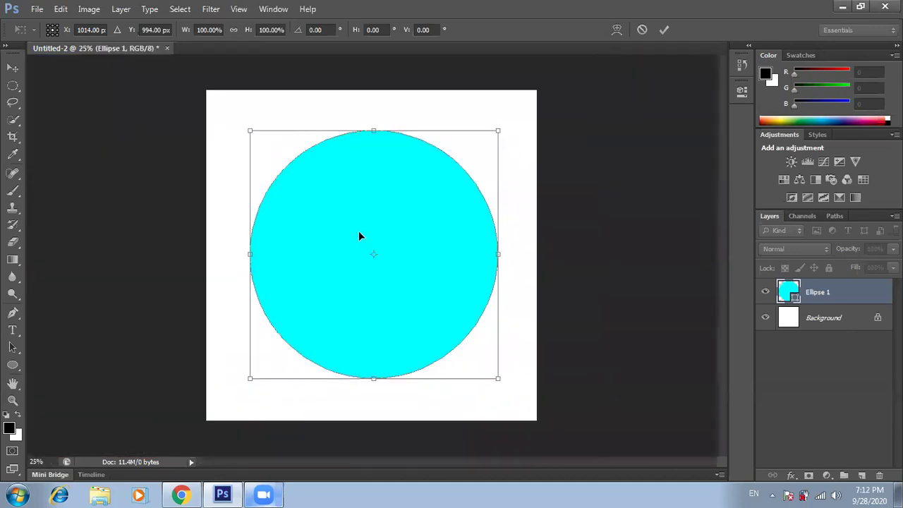
key(Return)
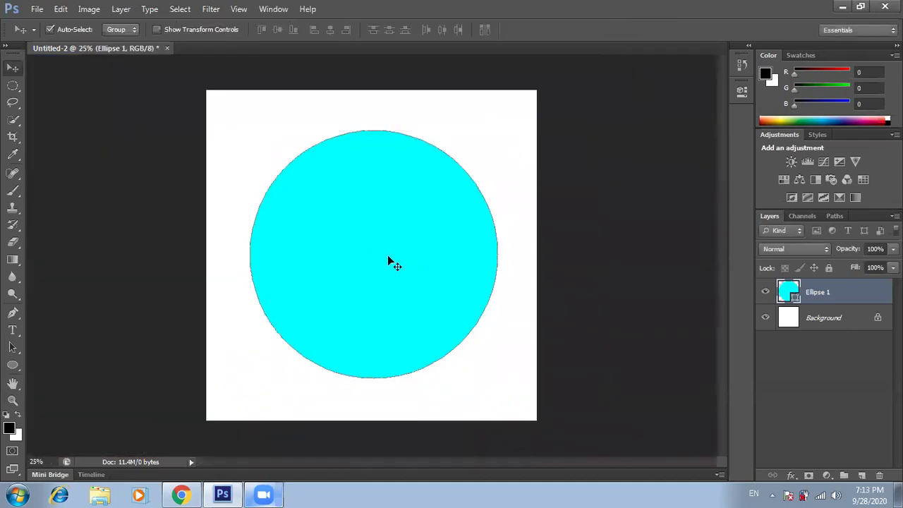
key(ctrl+t)
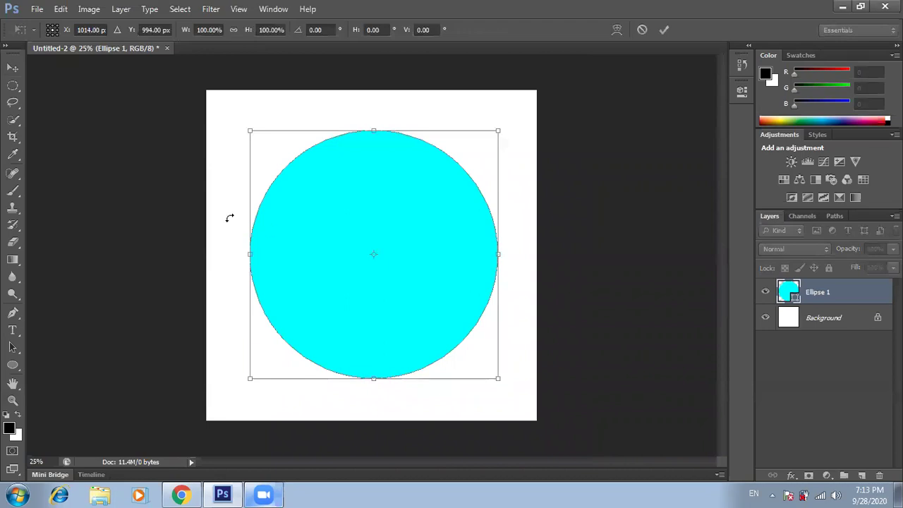
click(13, 365)
Try light blue, greys and brown fills on the circle, settling on light tan
click(120, 29)
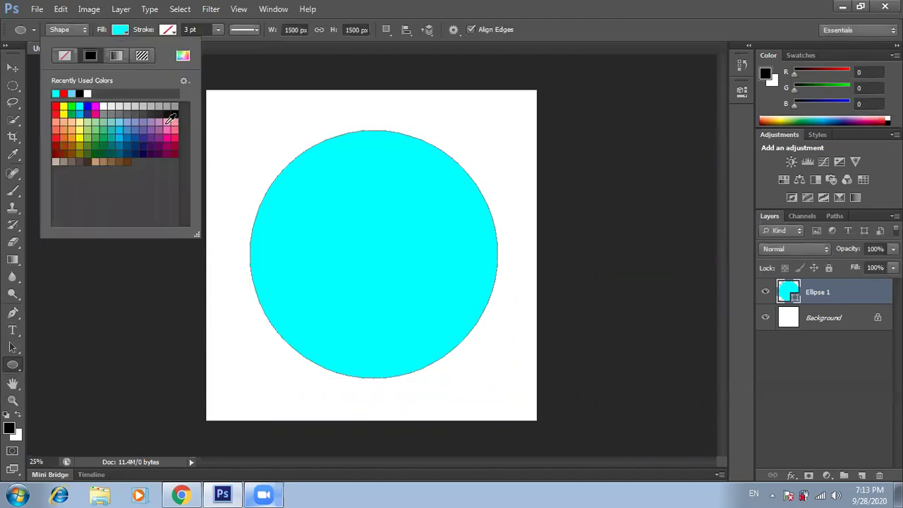
click(118, 123)
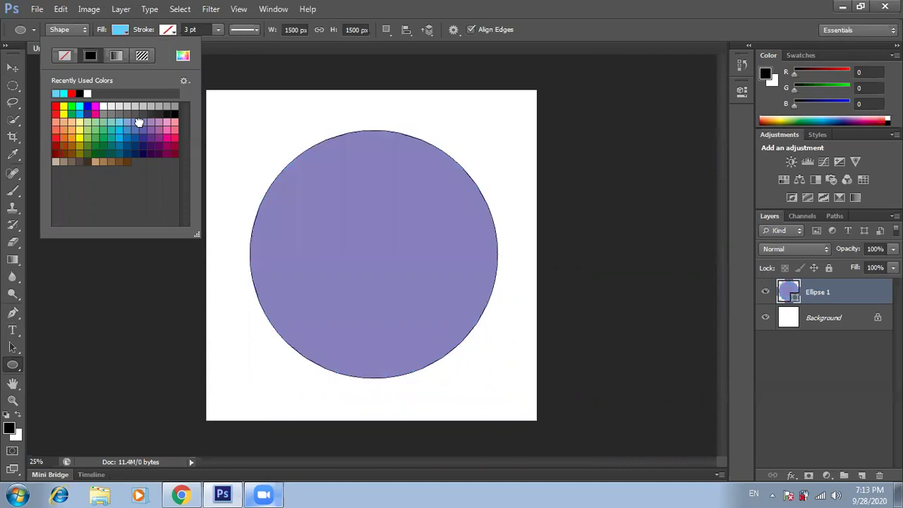
click(138, 106)
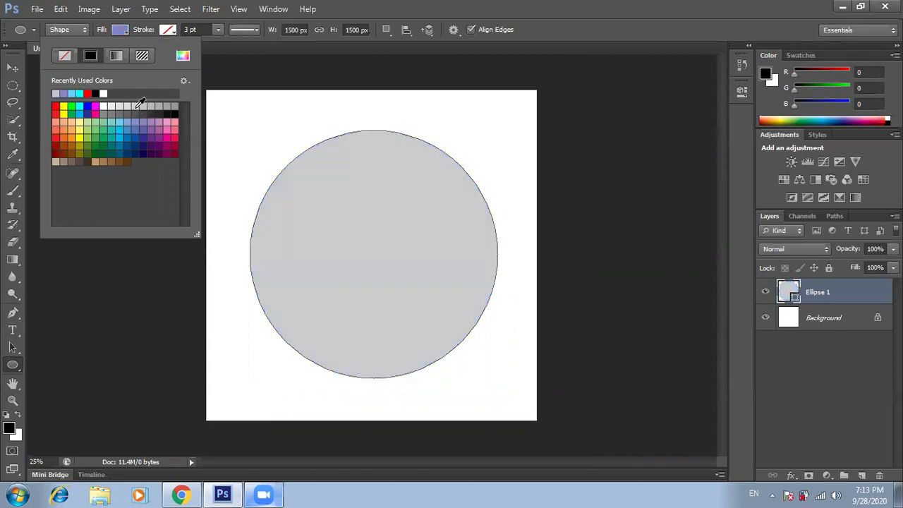
click(144, 114)
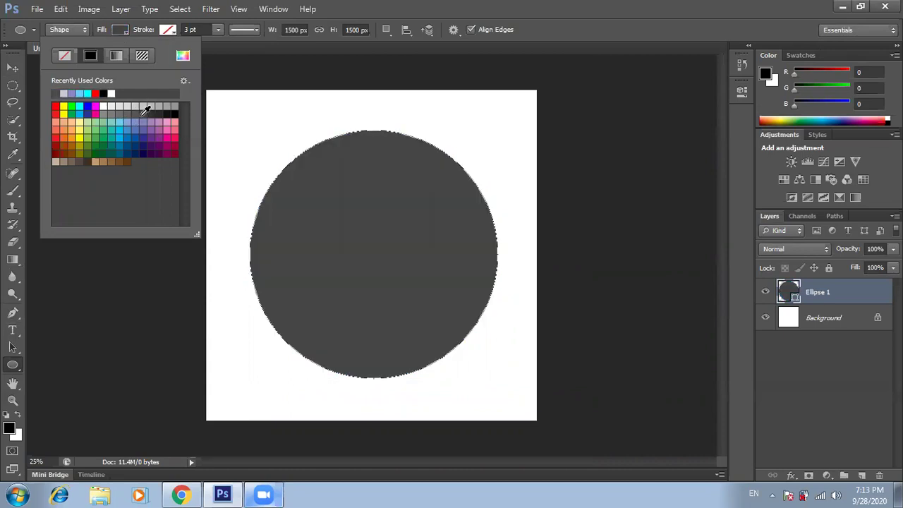
click(177, 106)
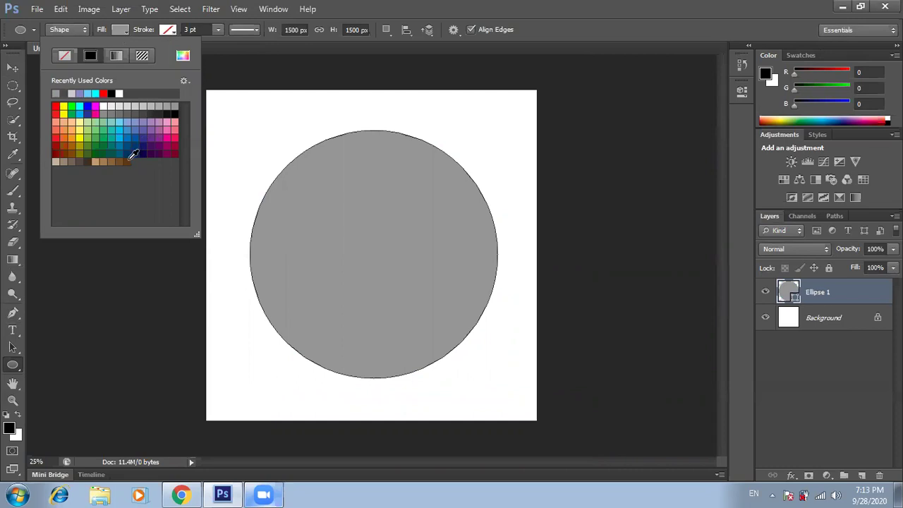
click(126, 161)
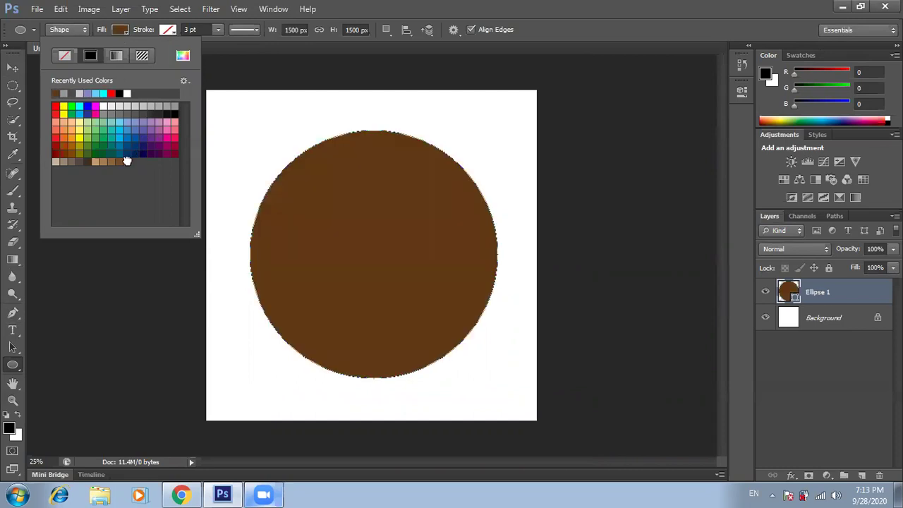
click(55, 162)
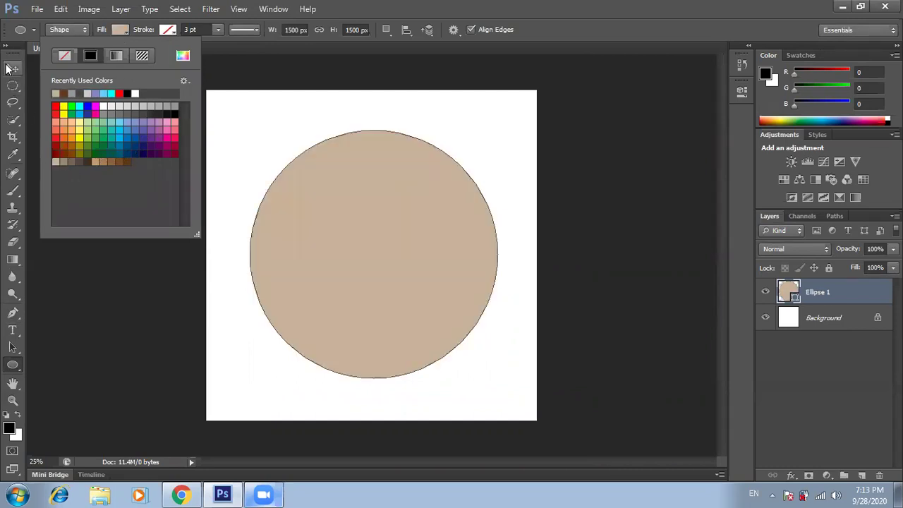
click(12, 67)
Put transform handles on the tan circle, zoom in on its centre, and open the View menu
key(ctrl+t)
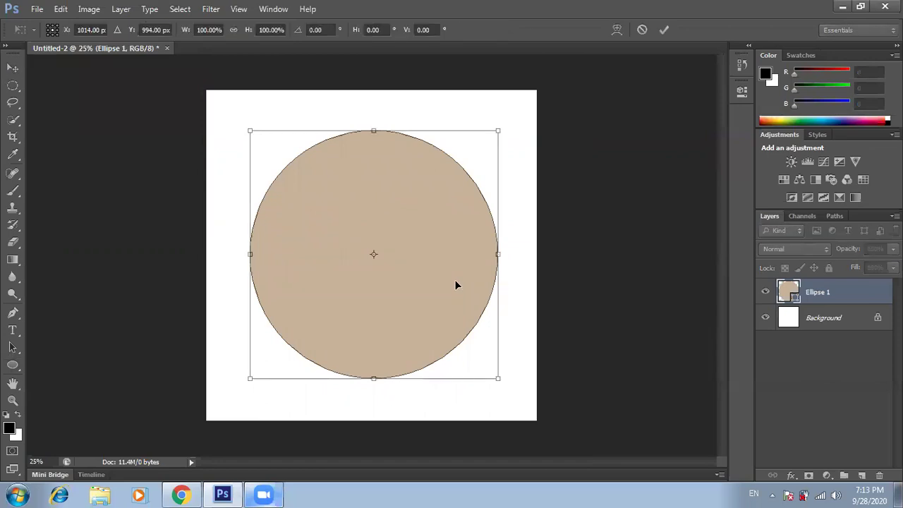
key(ctrl+plus)
key(ctrl+plus)
key(ctrl+plus)
key(ctrl+plus)
key(ctrl+plus)
key(ctrl+plus)
key(ctrl+plus)
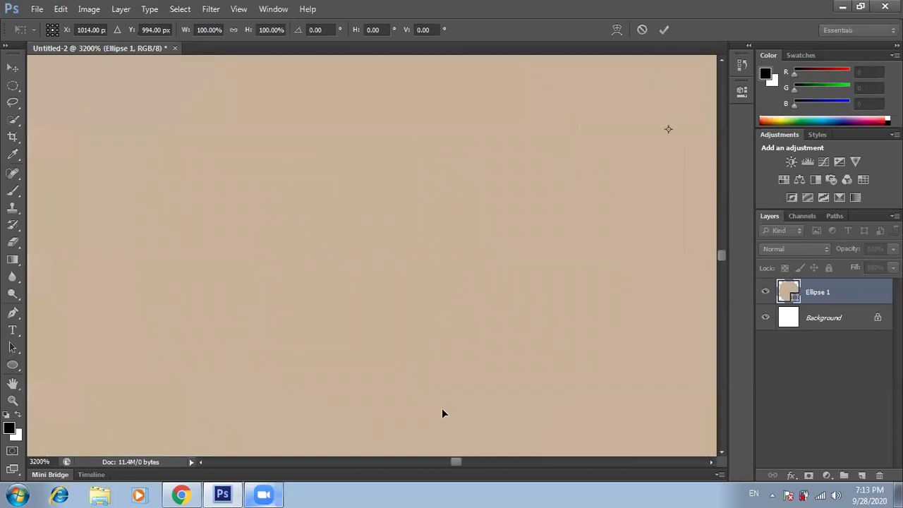
drag(457, 462, 460, 460)
drag(720, 255, 722, 256)
key(alt+v)
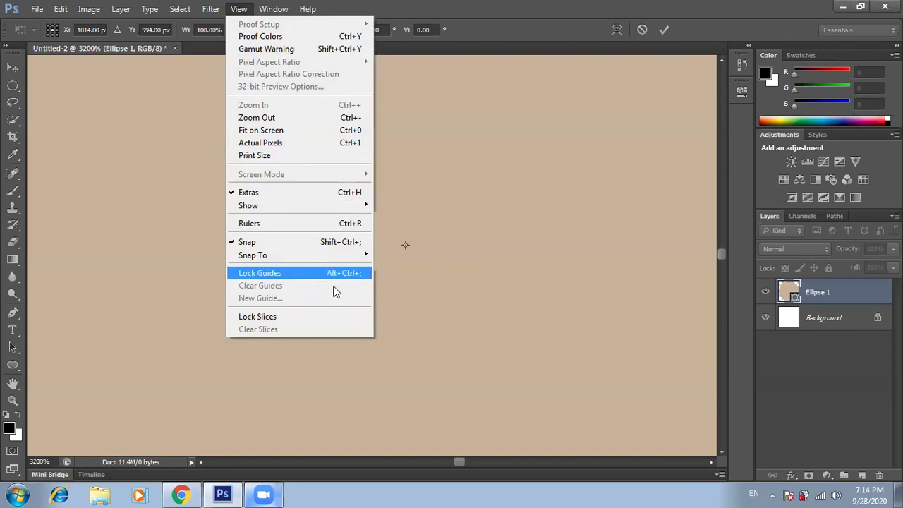
mouse_move(249, 206)
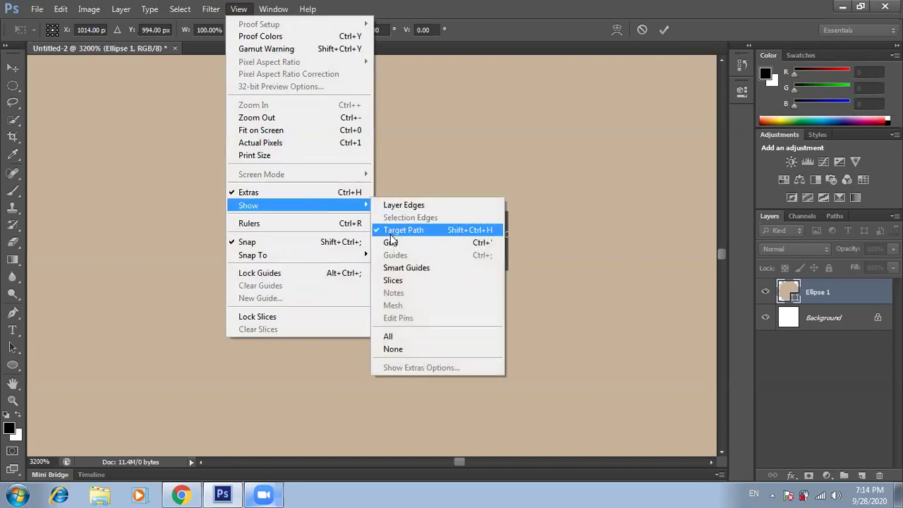
Show the grid and zoom between about 50% and 400% to check the circle's centre against it
click(391, 241)
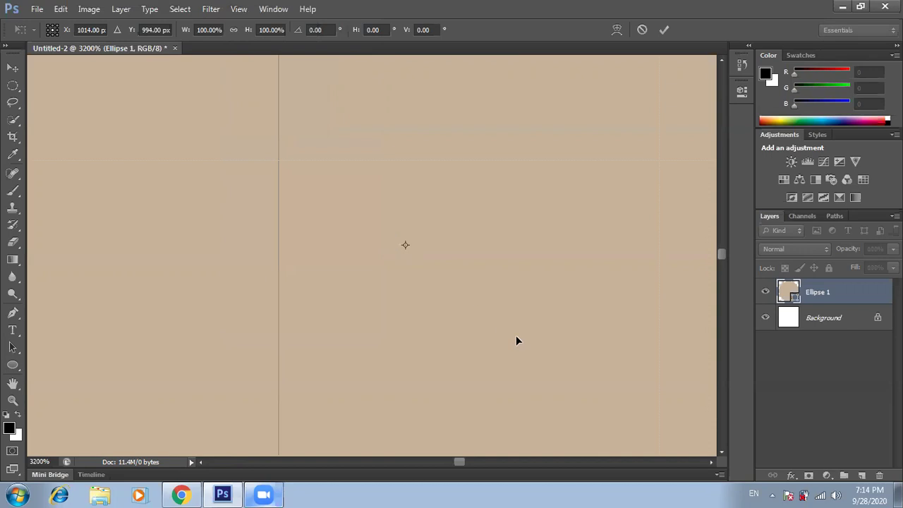
key(ctrl+minus)
key(ctrl+minus)
key(ctrl+minus)
key(ctrl+minus)
key(ctrl+minus)
key(ctrl+minus)
key(ctrl+minus)
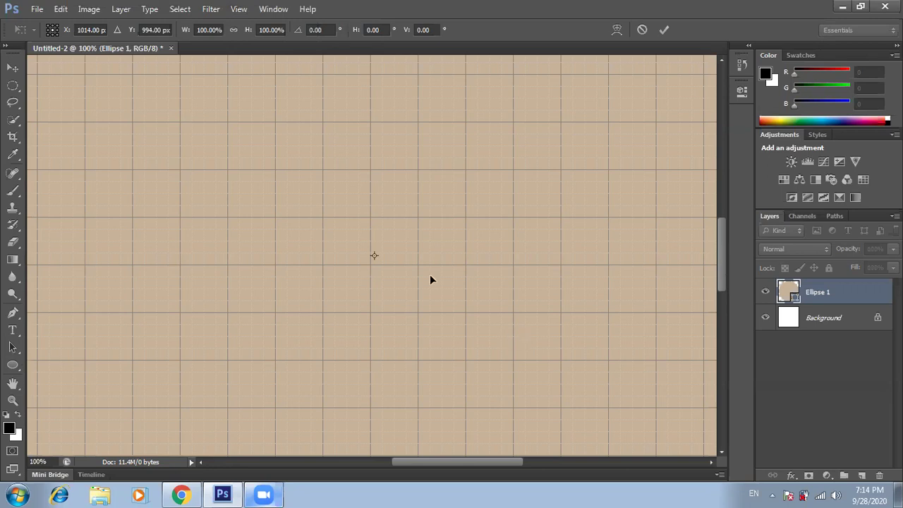
drag(718, 254, 720, 248)
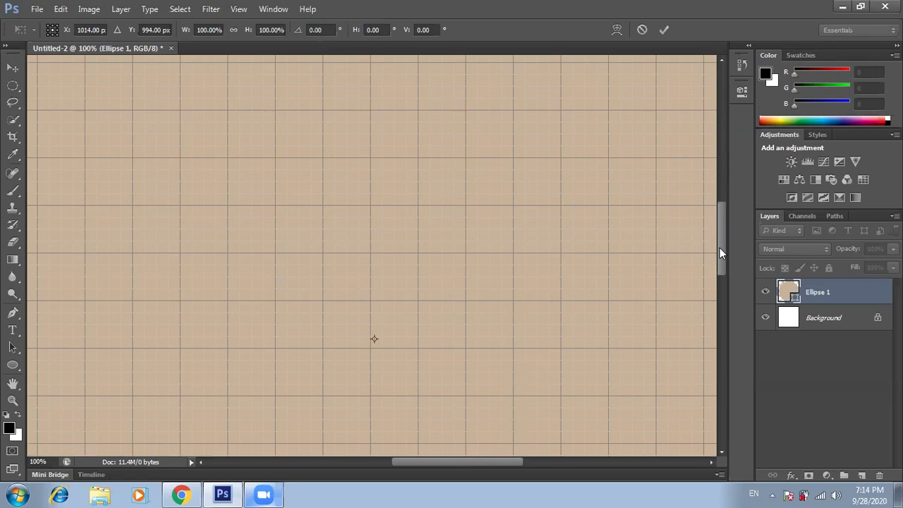
key(ctrl+minus)
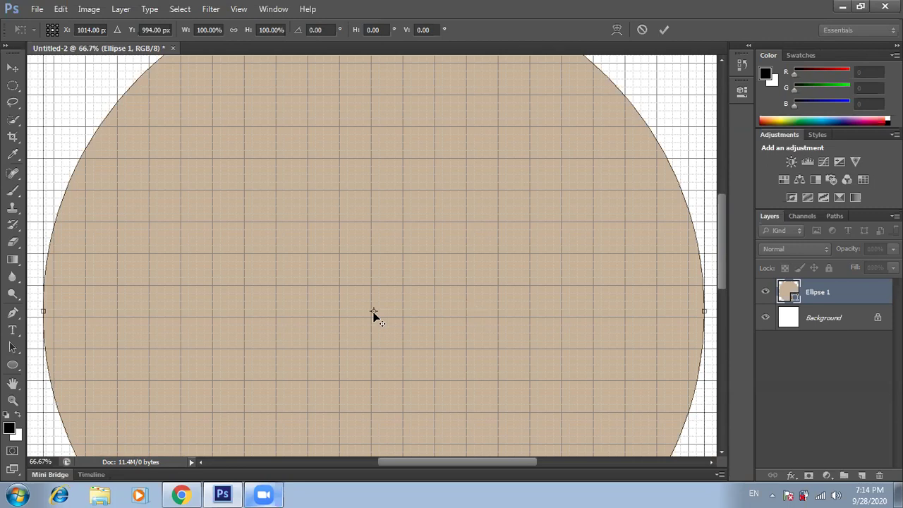
key(ctrl+minus)
key(ctrl+minus)
key(ctrl+plus)
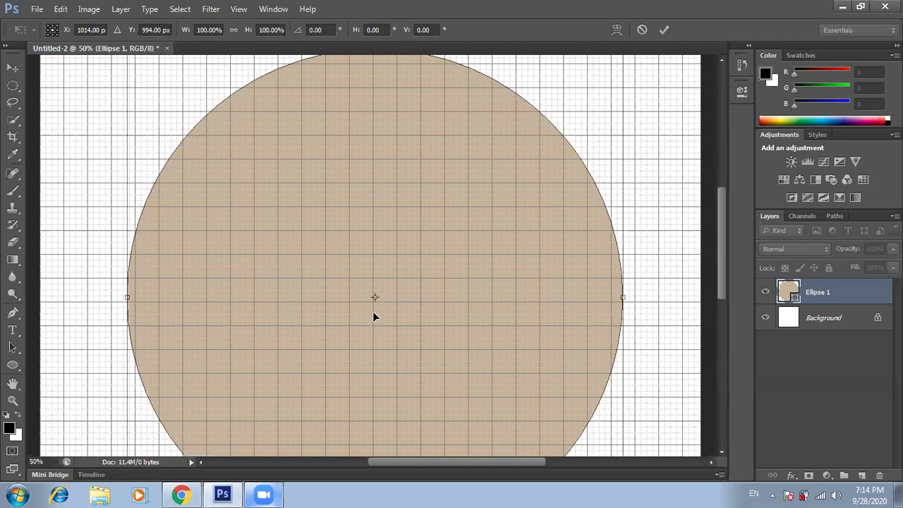
key(ctrl+plus)
key(ctrl+plus)
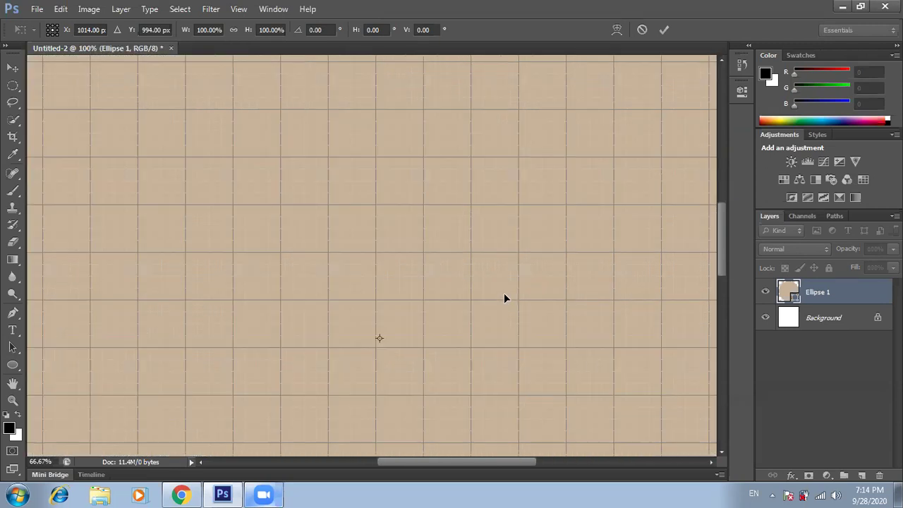
key(ctrl+plus)
key(ctrl+plus)
key(ctrl+plus)
drag(720, 233, 723, 248)
key(ctrl+plus)
key(ctrl+plus)
key(ctrl+plus)
drag(722, 250, 724, 256)
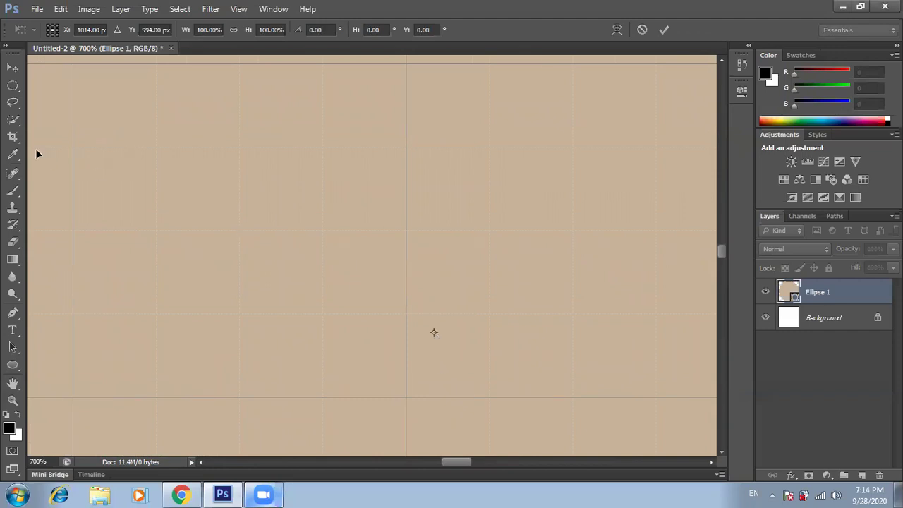
Switch briefly to the Line tool, then put transform handles back on the circle
click(14, 332)
click(16, 367)
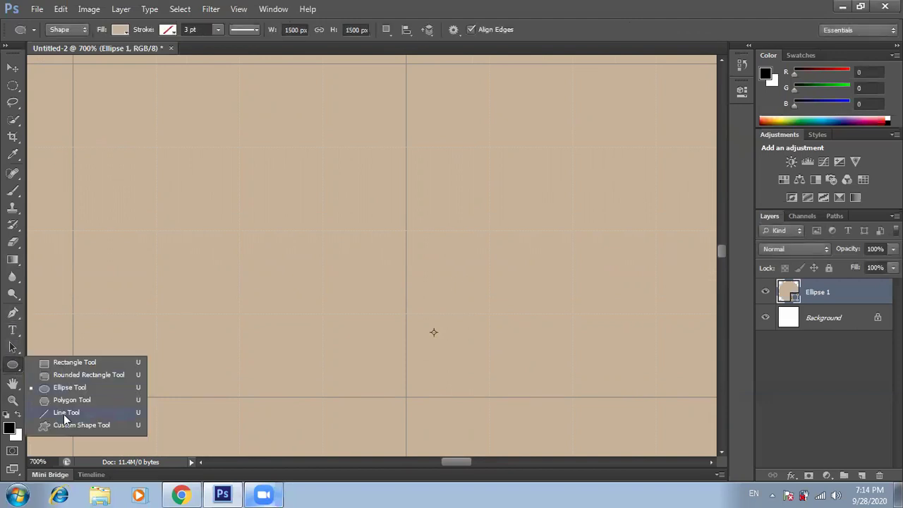
click(62, 413)
click(13, 68)
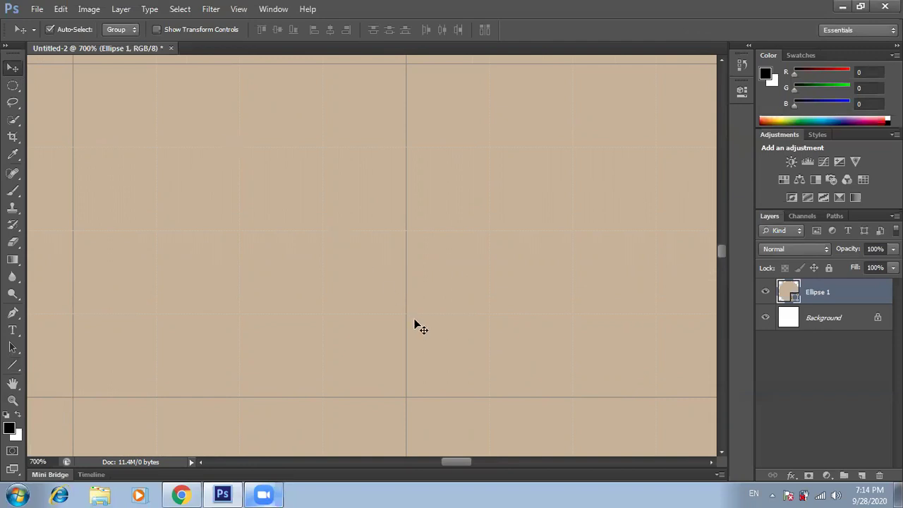
key(ctrl+t)
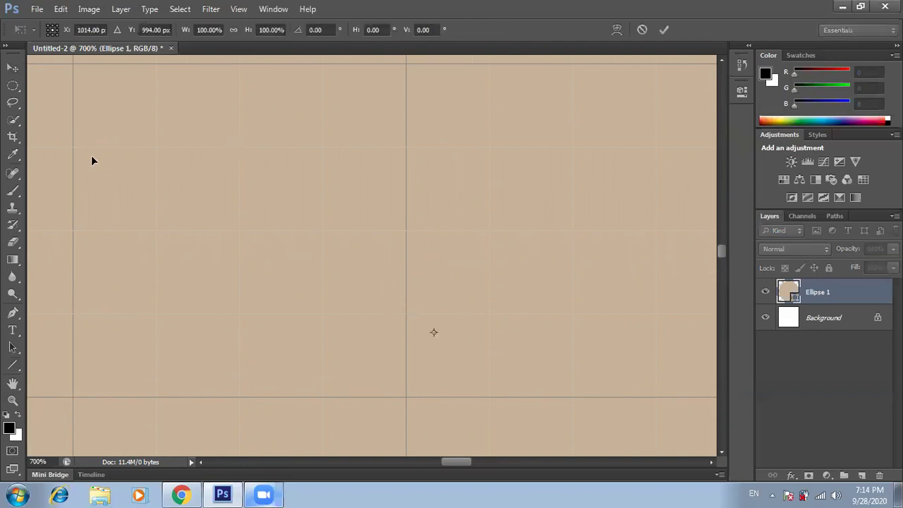
Pick the Pencil and Rectangular Marquee tools, then add an empty Layer 1 above Ellipse 1
click(15, 192)
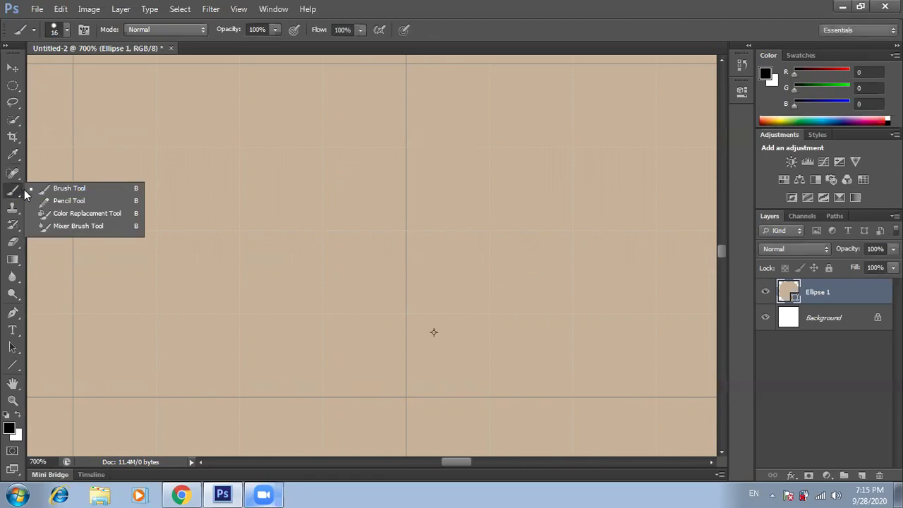
click(68, 201)
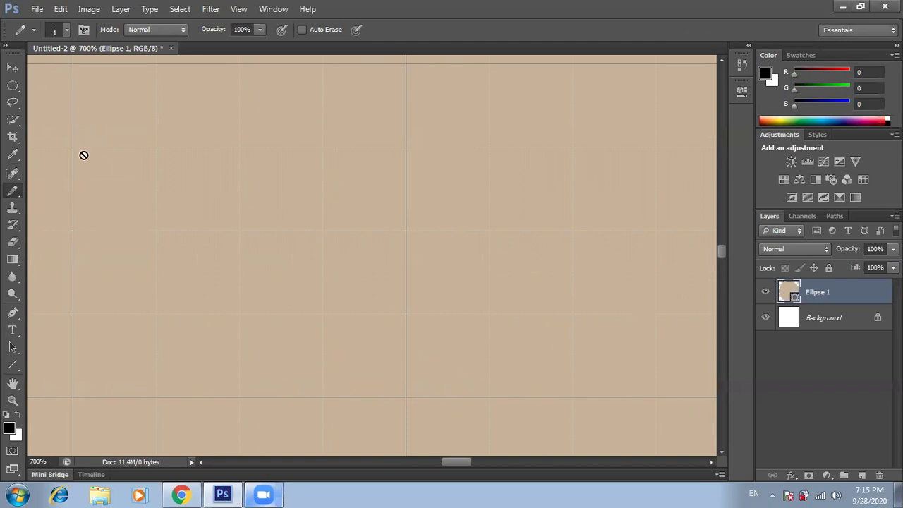
click(15, 86)
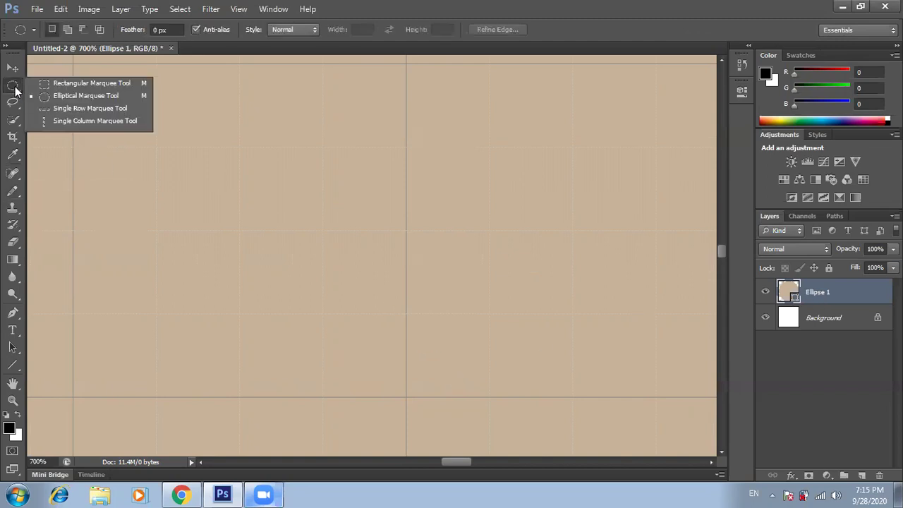
click(59, 84)
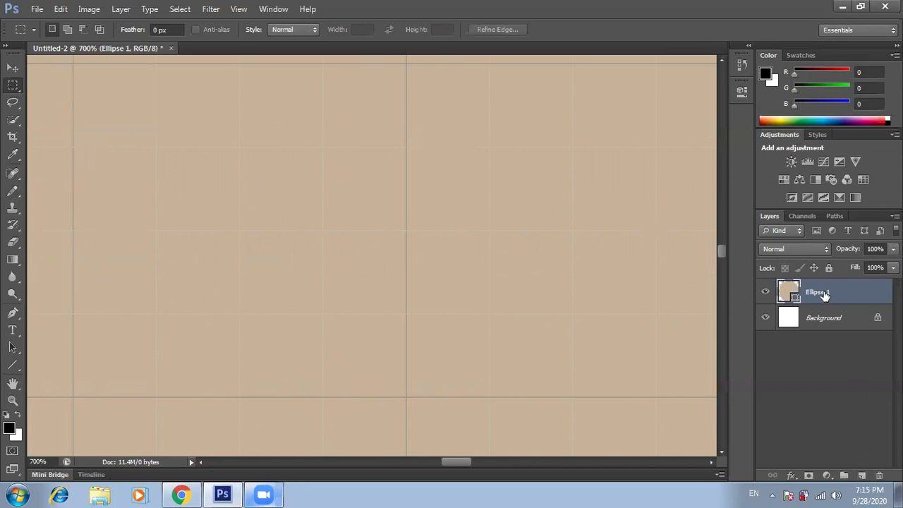
click(862, 475)
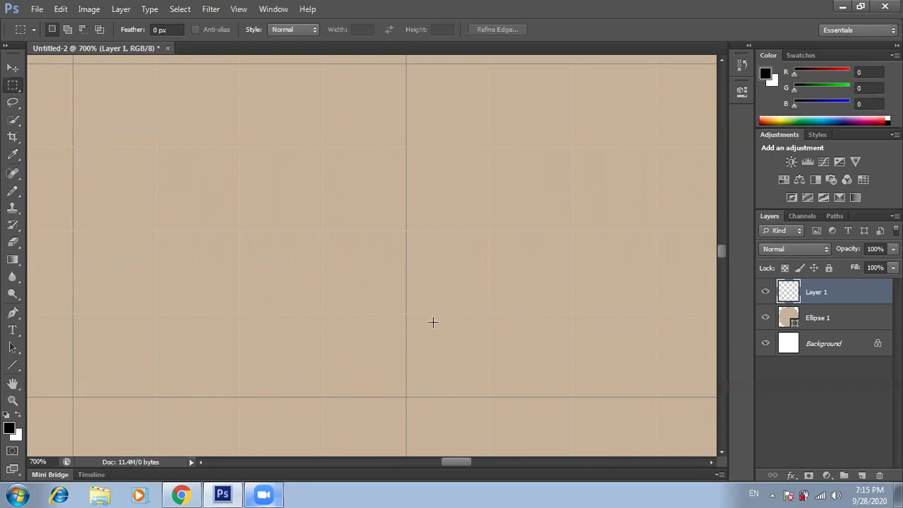
Fill a tiny square selection at the circle's centre with black
drag(425, 328, 440, 342)
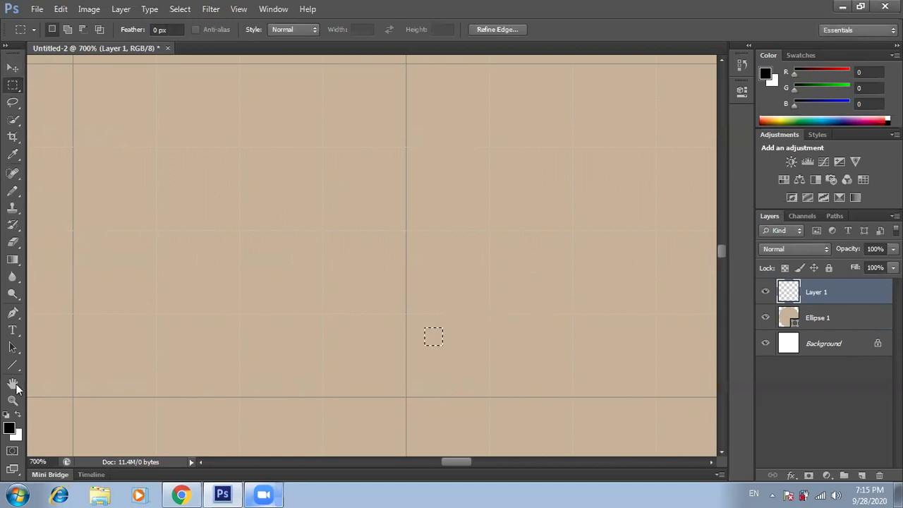
key(alt+BackSpace)
key(Return)
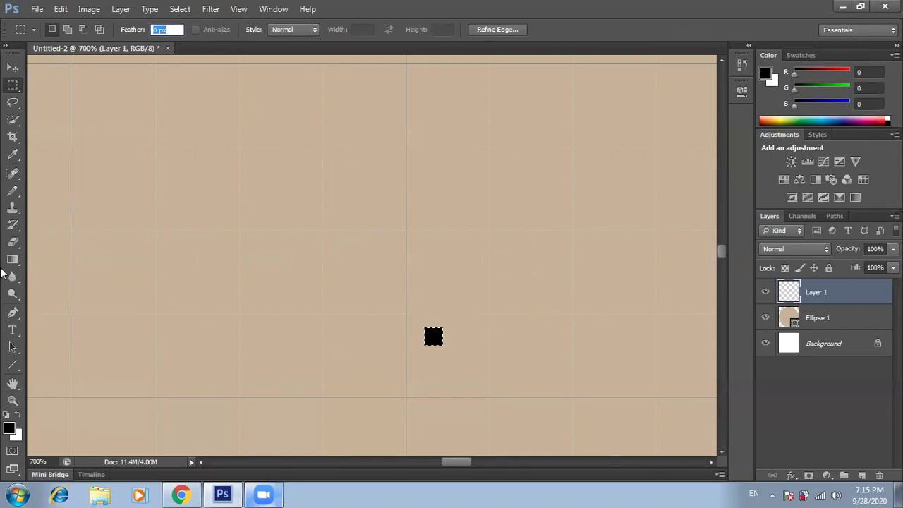
Draw a straight black pencil line from the centre square down to the canvas bottom
click(12, 68)
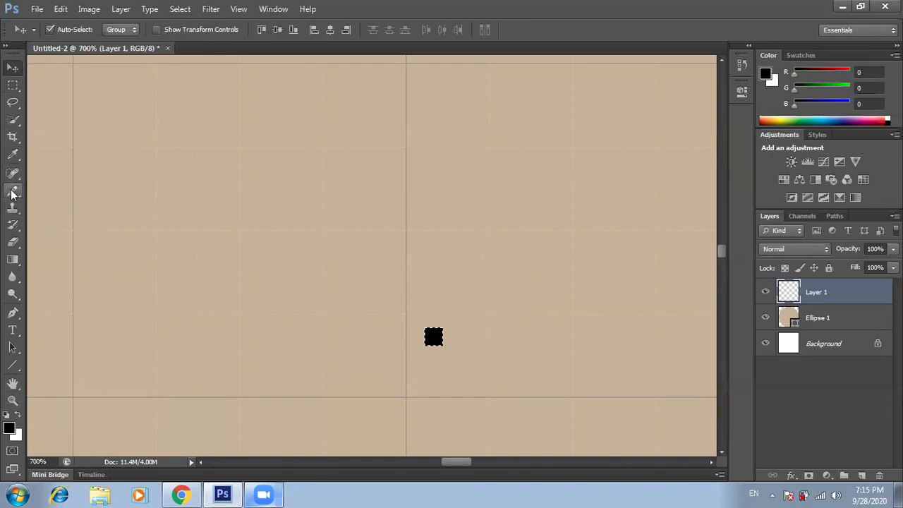
click(12, 191)
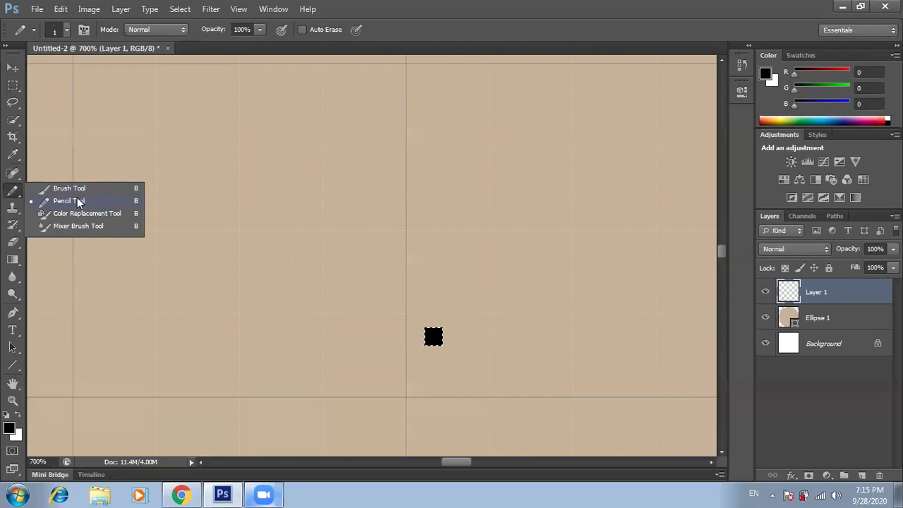
click(74, 200)
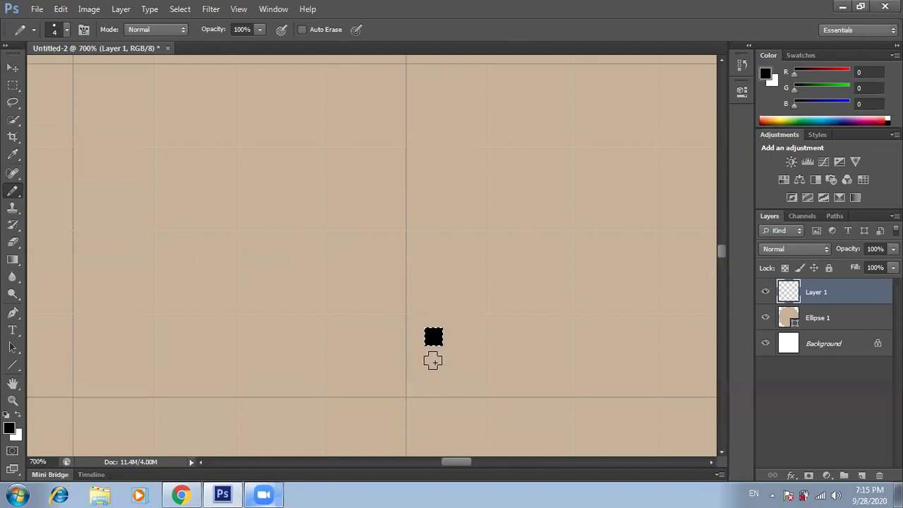
key(Return)
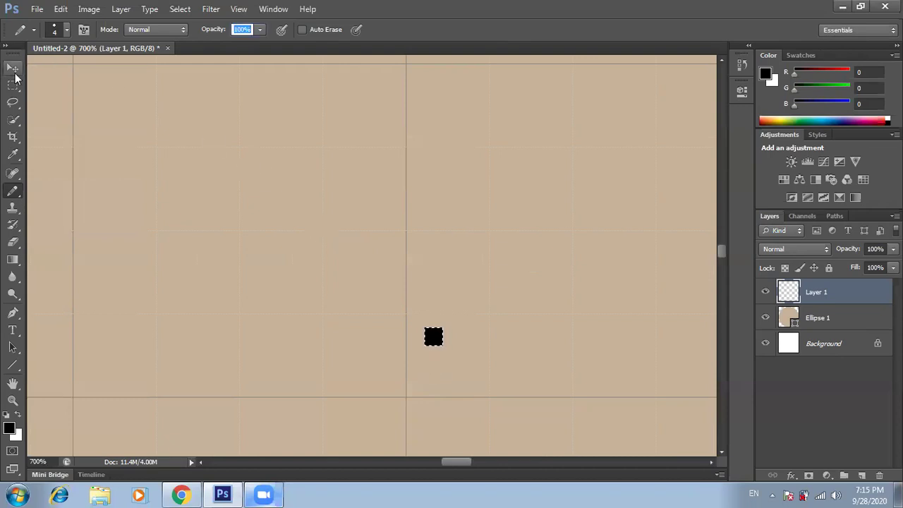
click(13, 68)
key(ctrl+d)
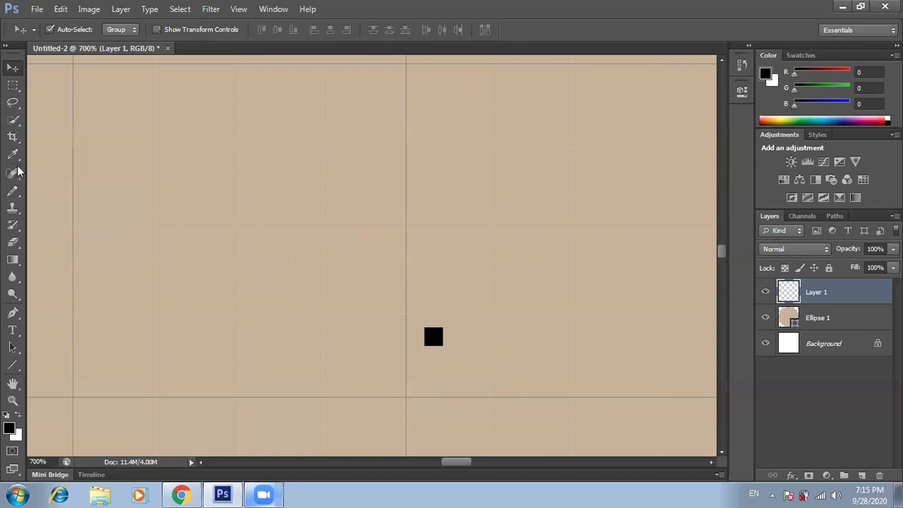
click(13, 190)
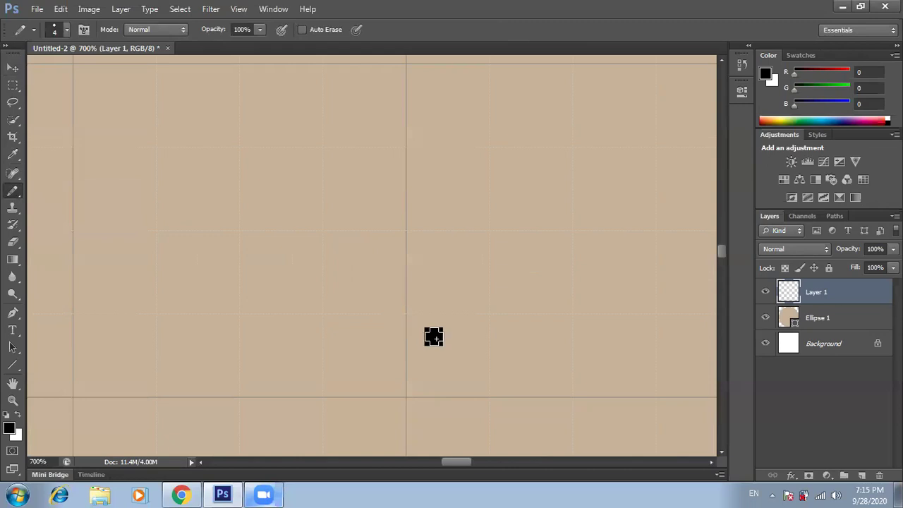
mouse_move(433, 336)
mouse_down()
mouse_move(432, 470)
mouse_move(431, 438)
mouse_up()
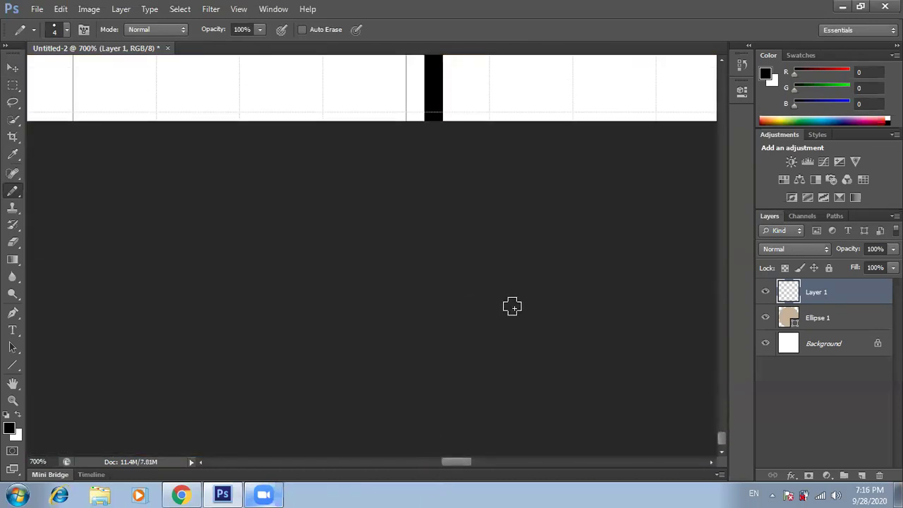
key(ctrl+minus)
key(ctrl+minus)
key(ctrl+minus)
key(ctrl+minus)
key(ctrl+minus)
key(ctrl+minus)
key(ctrl+minus)
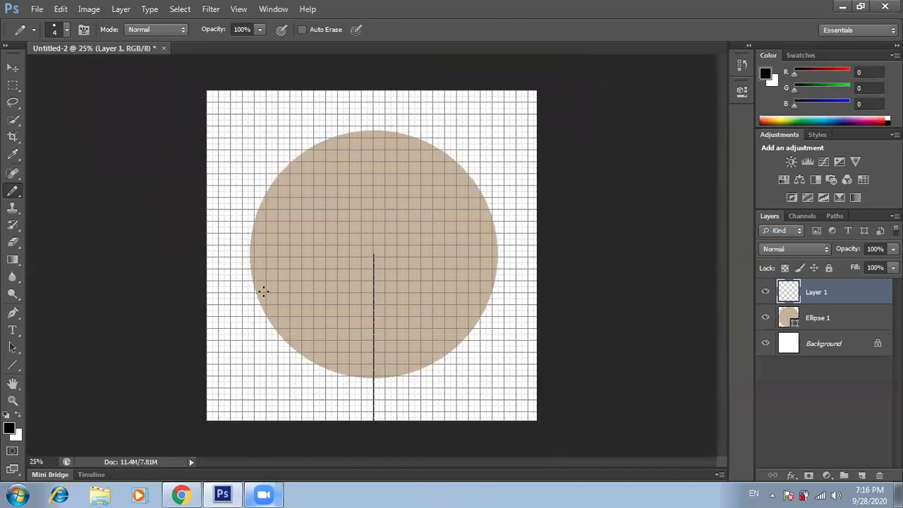
Turn off the grid and zoom in slightly on the circle
click(238, 9)
mouse_move(296, 205)
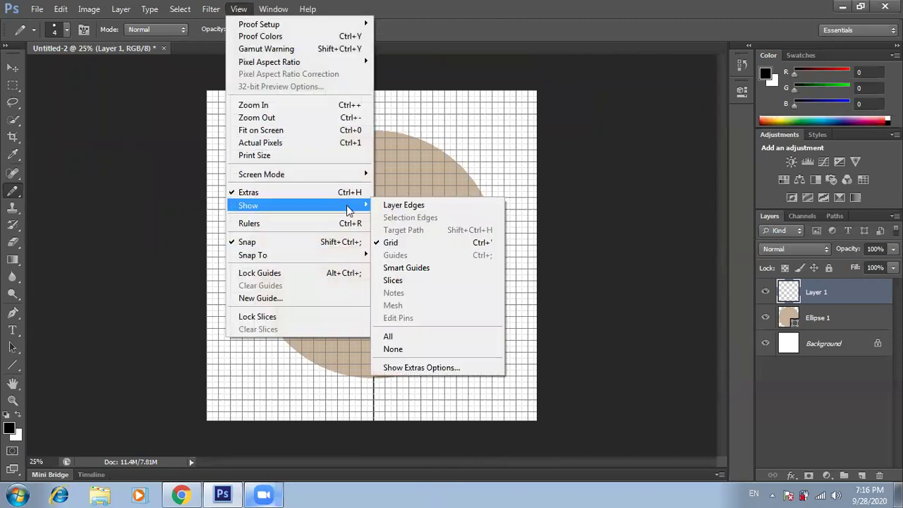
click(394, 242)
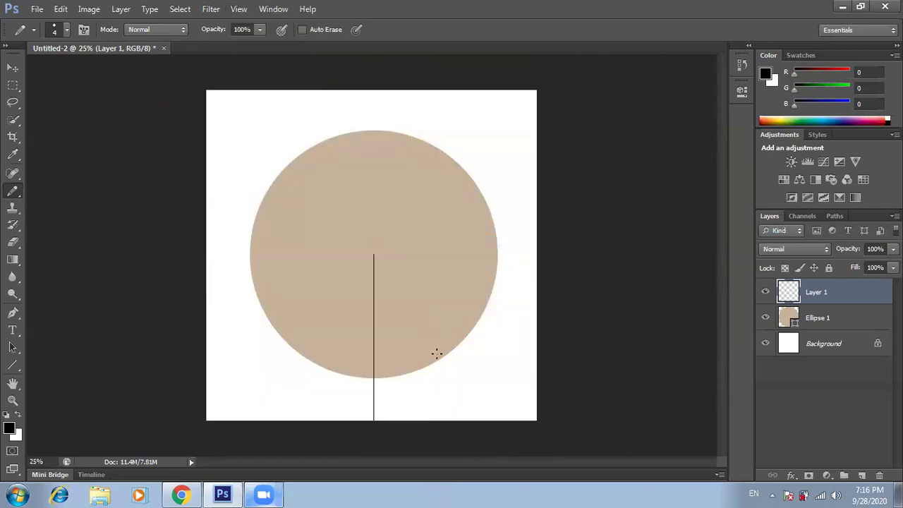
key(ctrl+plus)
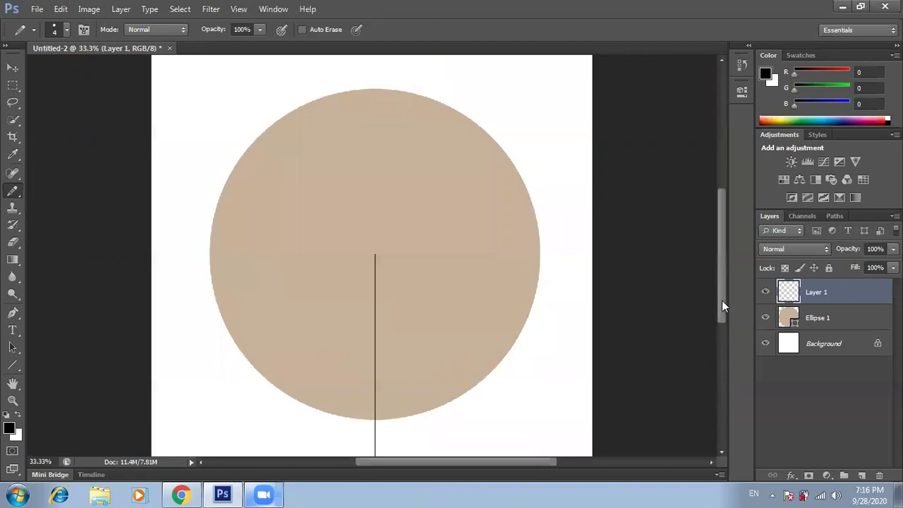
drag(721, 305, 726, 323)
click(12, 87)
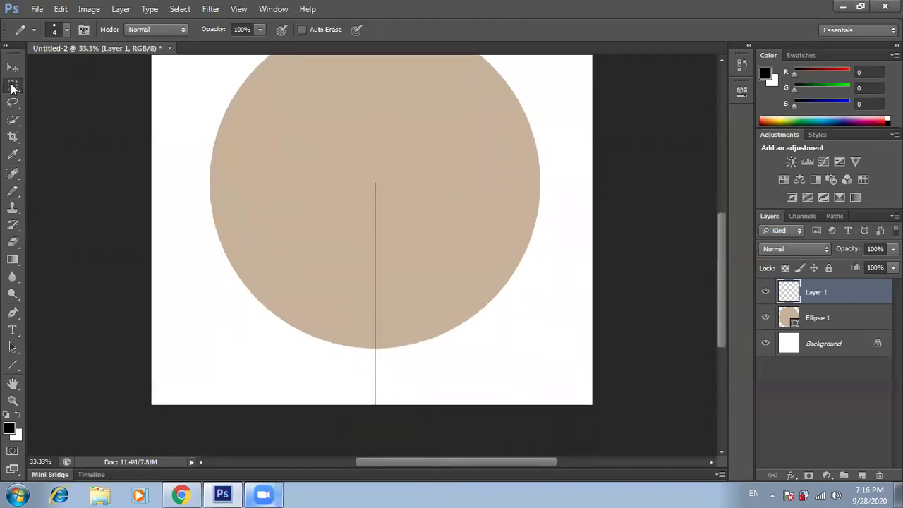
Cut the black line off at the circle's bottom edge and zoom out to fit the document
mouse_move(369, 348)
mouse_down()
mouse_move(394, 395)
mouse_move(393, 435)
mouse_up()
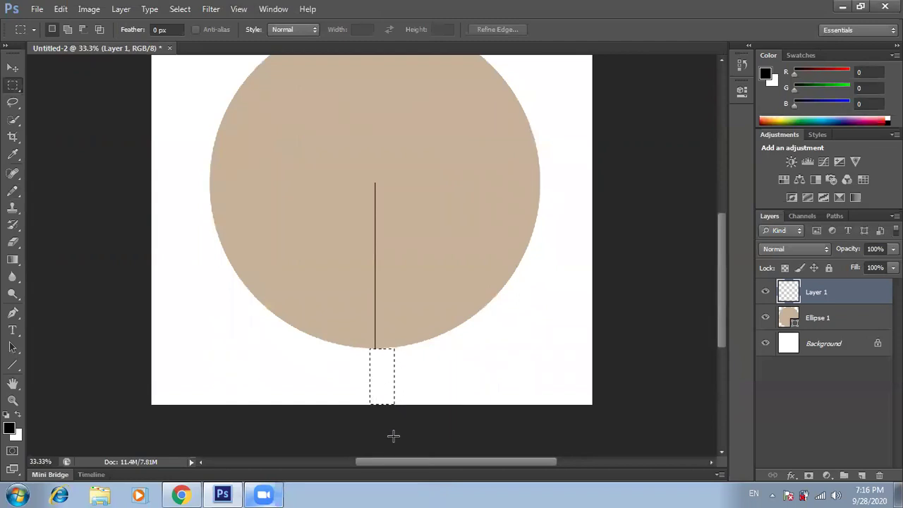
click(393, 436)
click(12, 68)
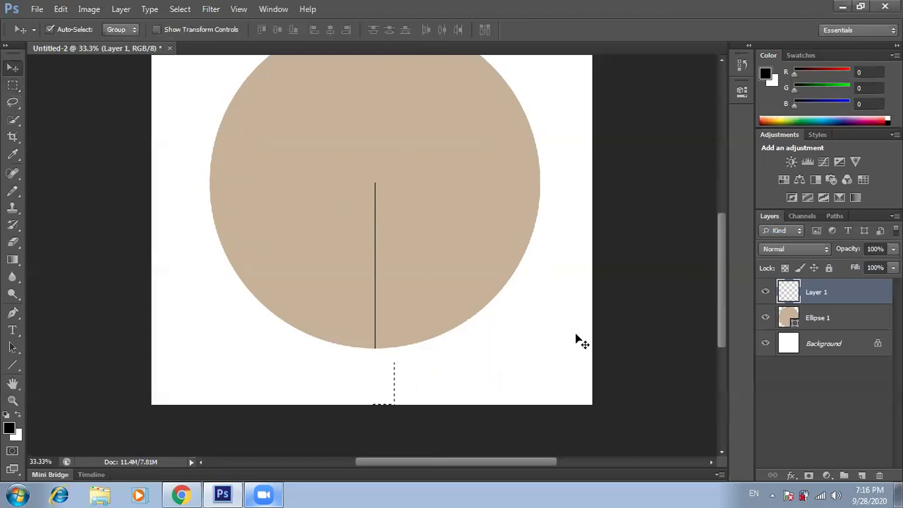
click(605, 337)
drag(722, 301, 720, 292)
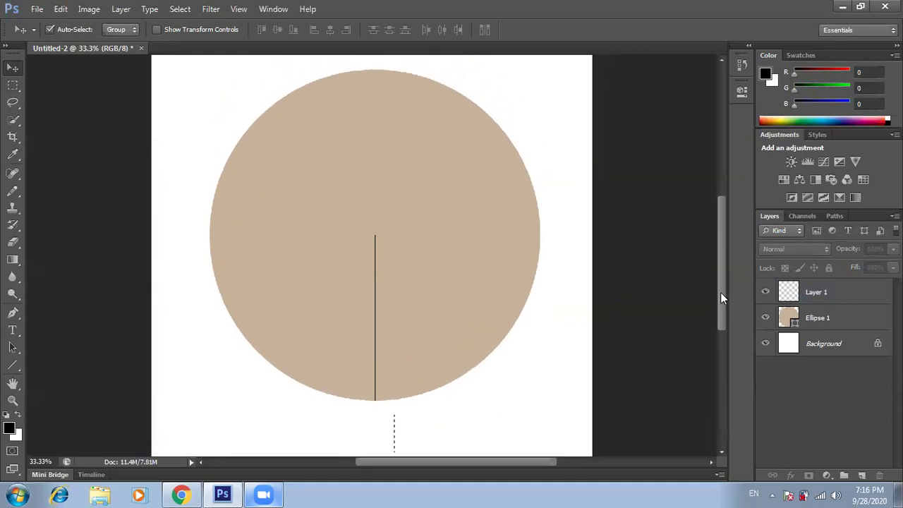
key(ctrl+minus)
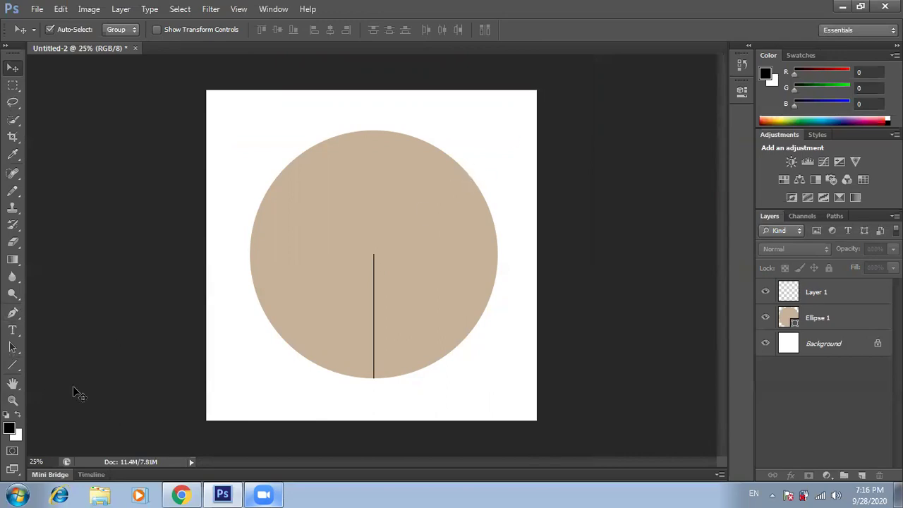
click(13, 364)
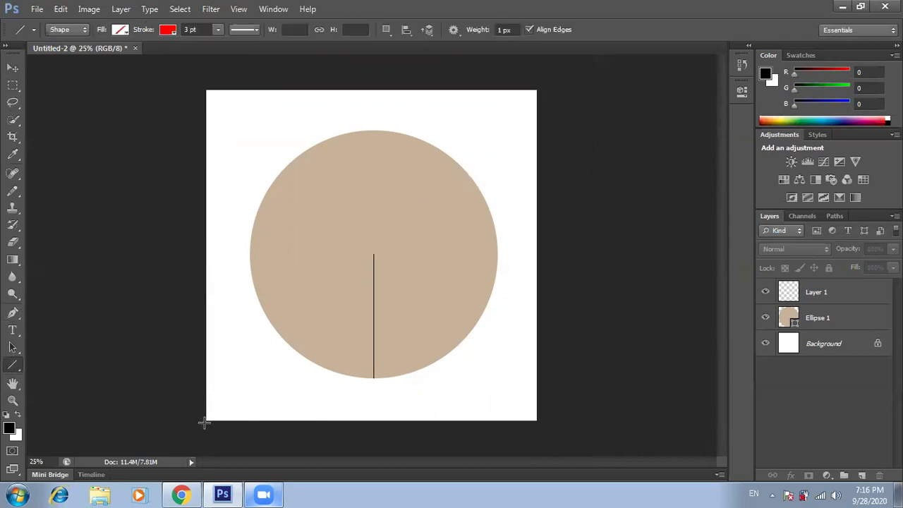
drag(205, 420, 536, 88)
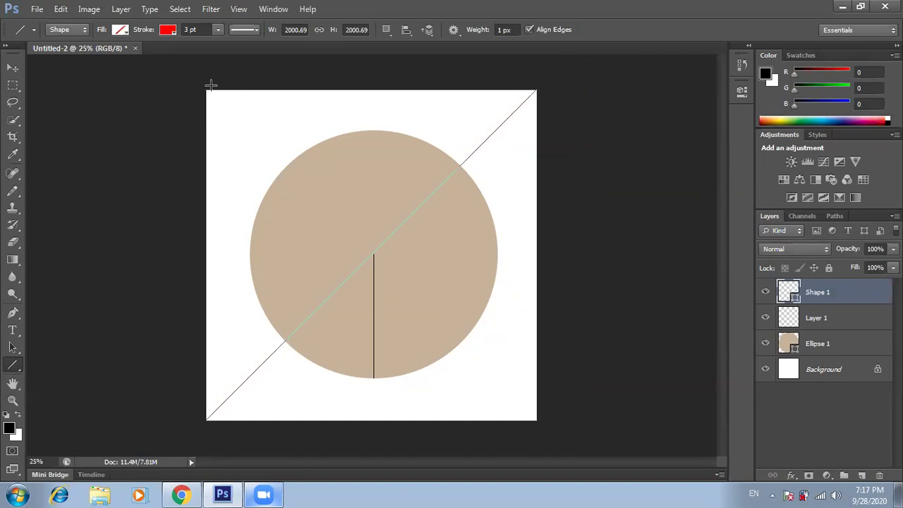
drag(204, 89, 536, 420)
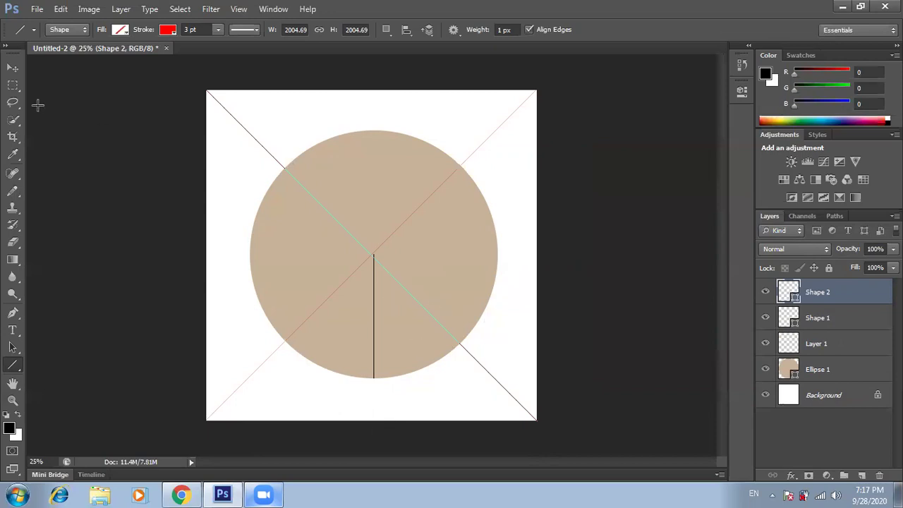
click(12, 68)
drag(557, 73, 209, 110)
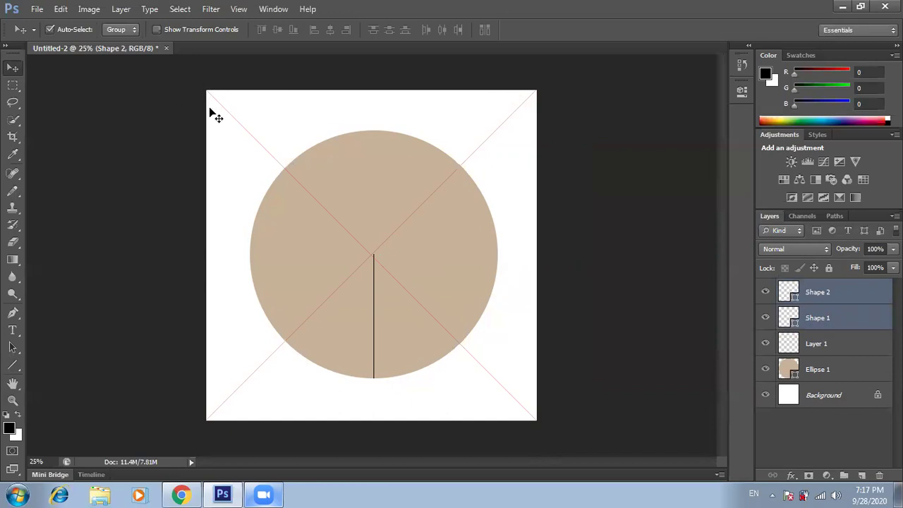
key(Delete)
click(817, 293)
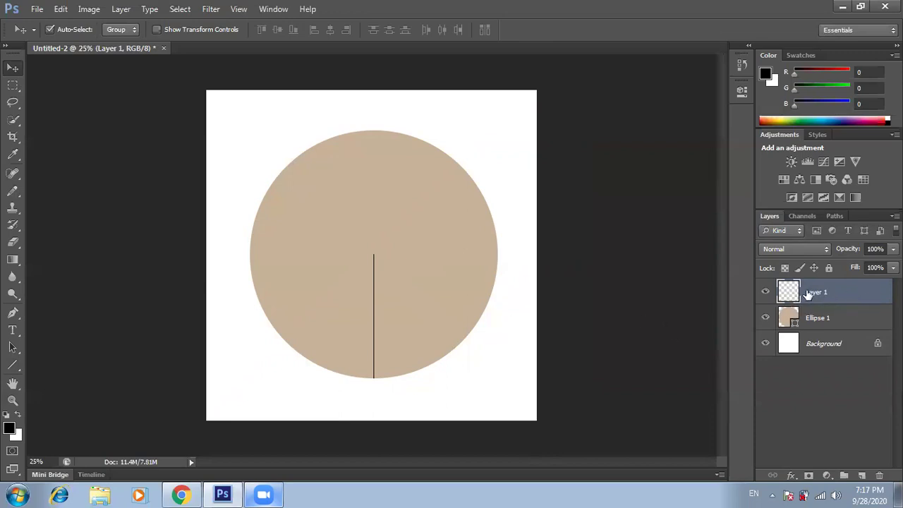
key(ctrl+t)
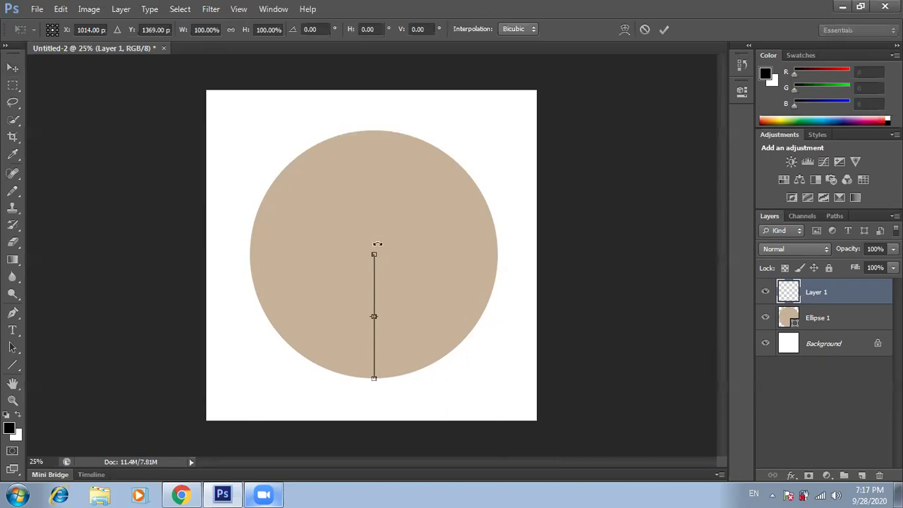
click(52, 25)
click(318, 29)
double_click(318, 29)
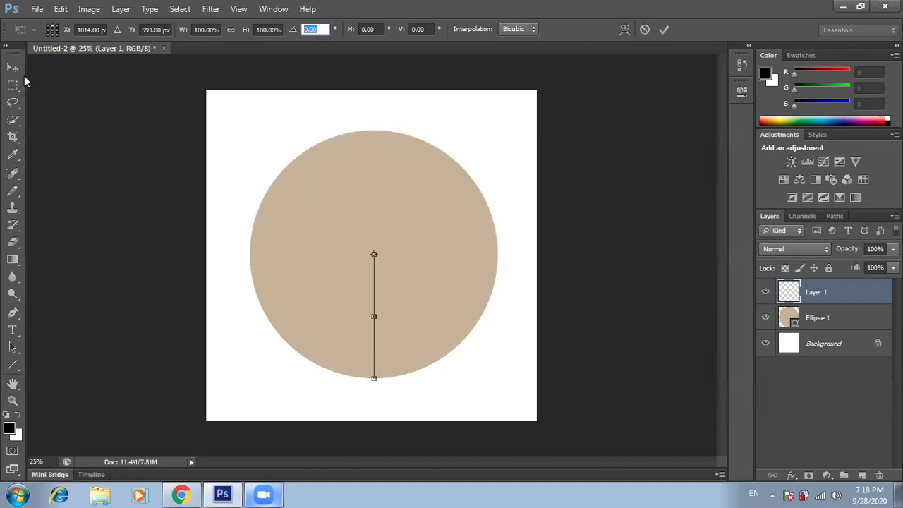
click(12, 67)
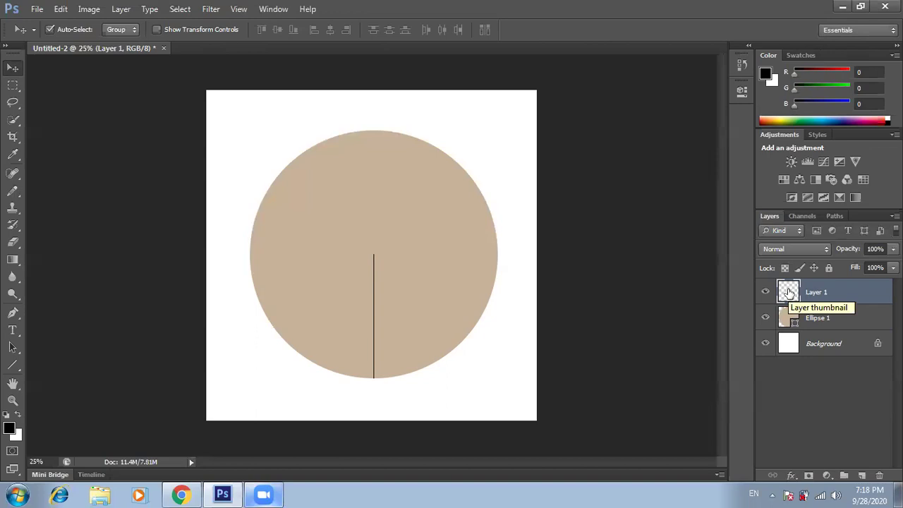
Duplicate the line onto a new layer and rotate the copy 60° about its top end
key(ctrl+j)
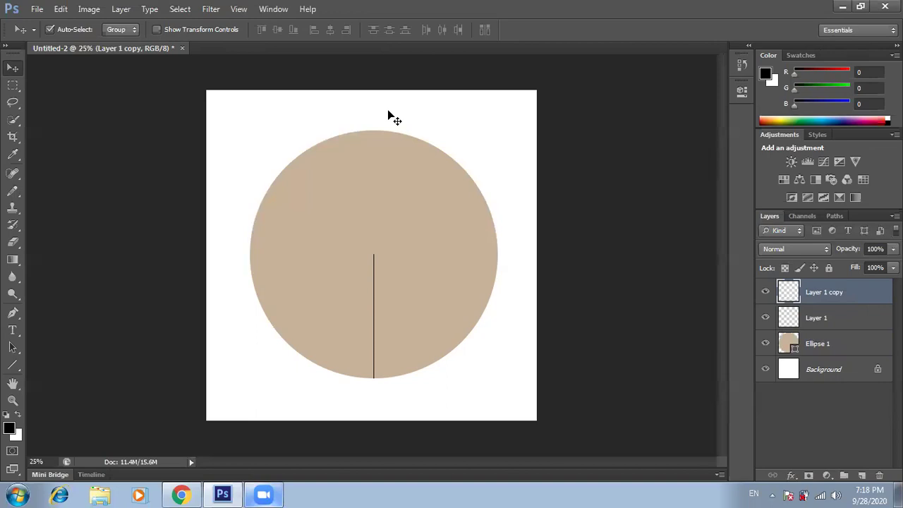
key(ctrl+t)
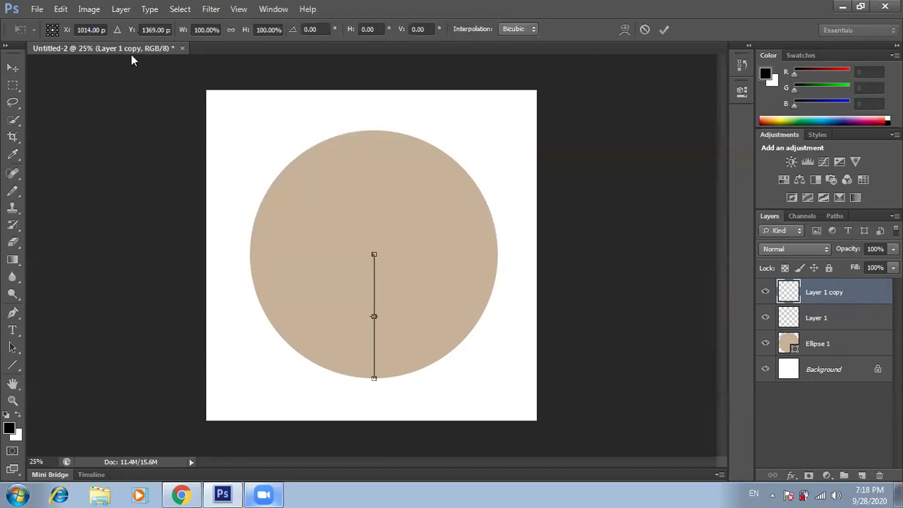
click(52, 26)
click(314, 28)
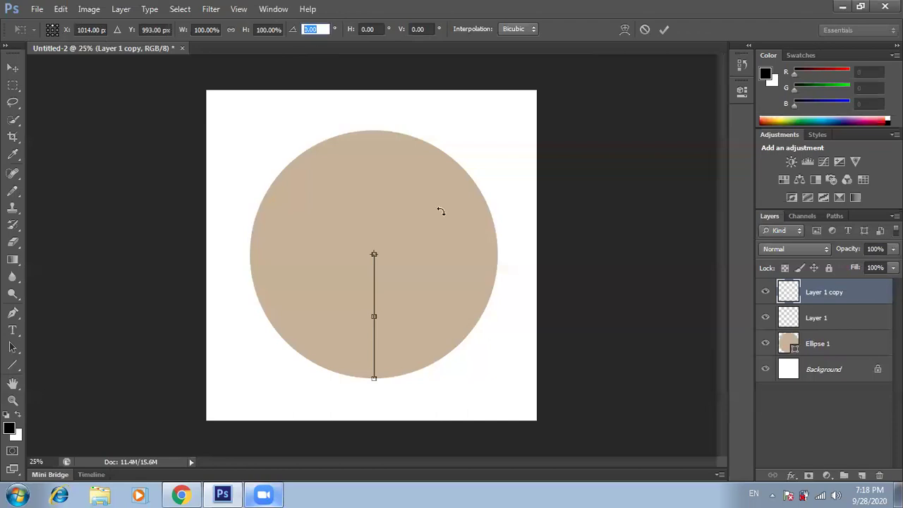
text(60)
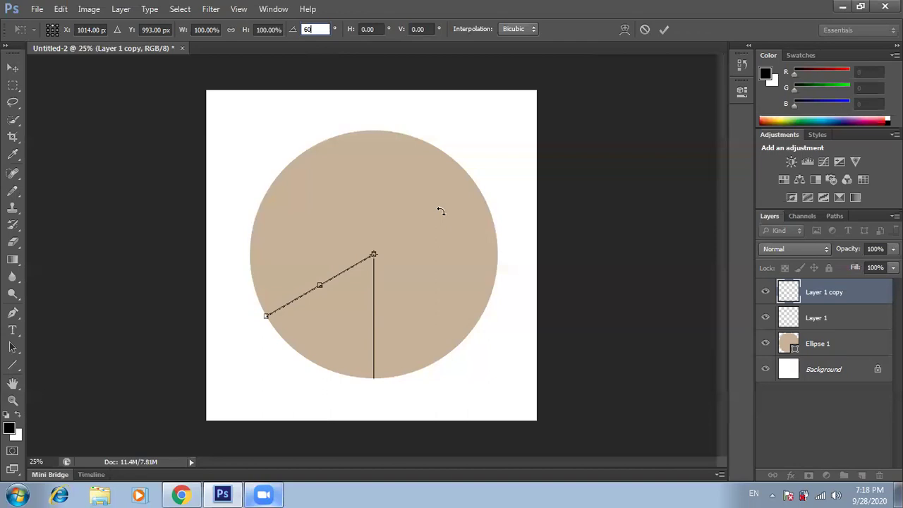
key(Return)
key(Return)
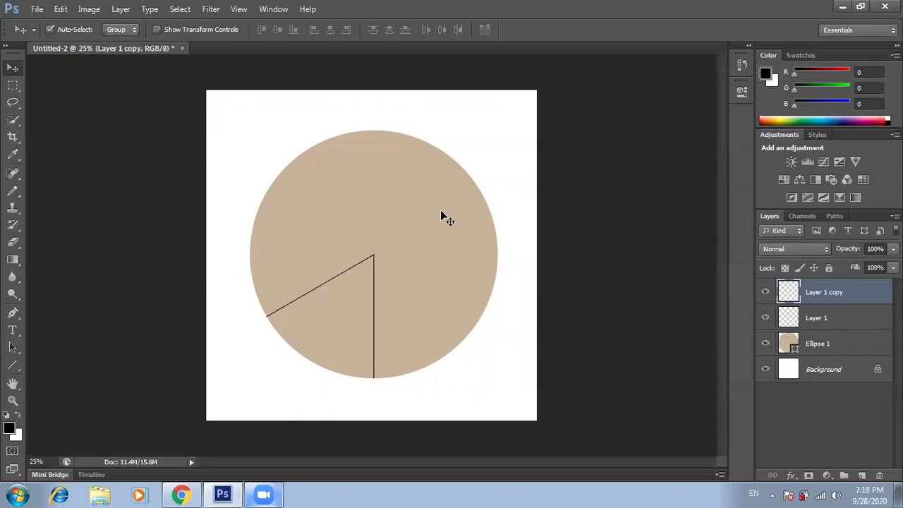
Create further copies of the line, each rotated another 60°
key(ctrl+alt+shift+t)
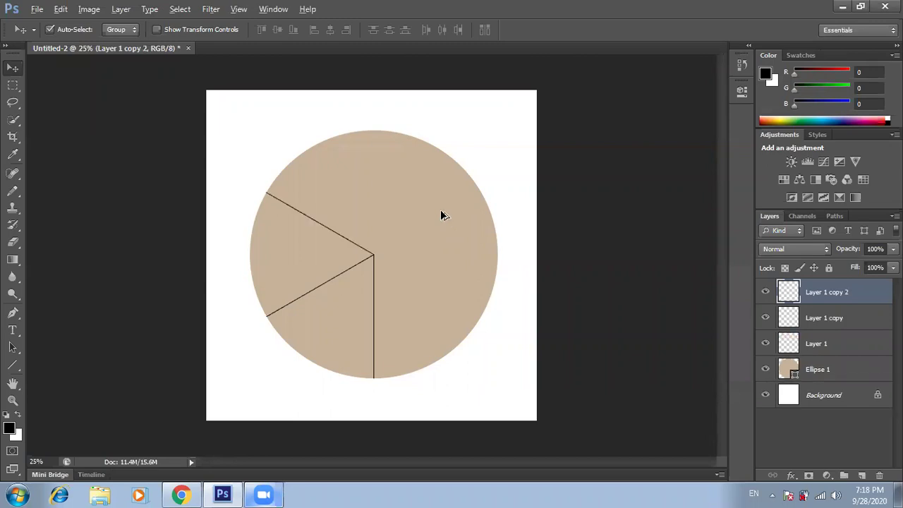
key(ctrl+alt+shift+t)
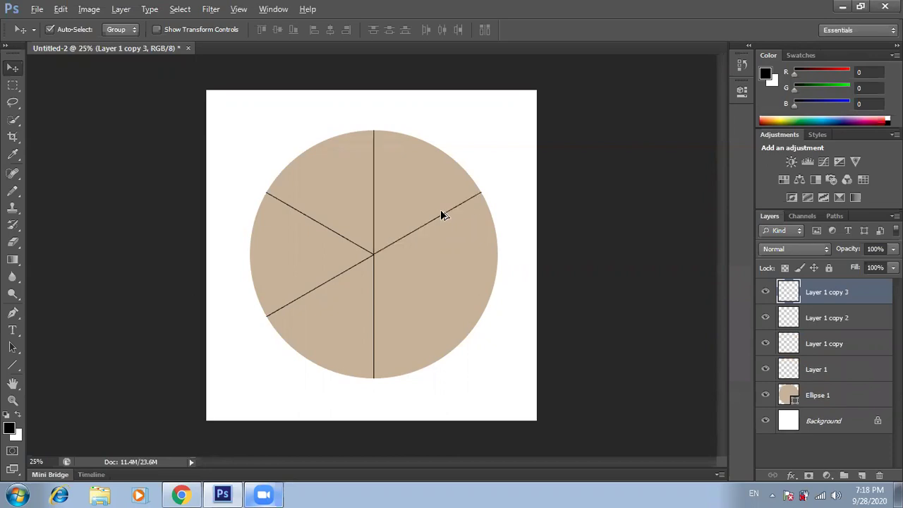
key(ctrl+j)
key(ctrl+shift+t)
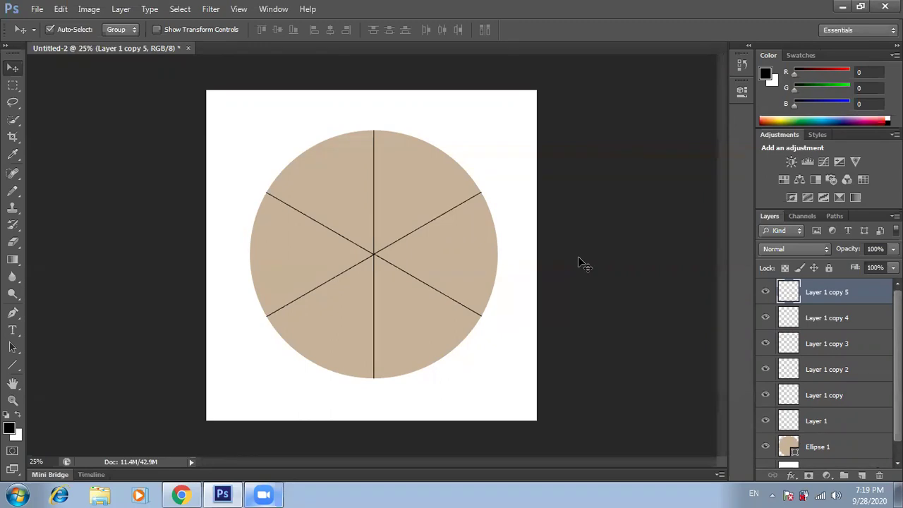
Delete the five line copies, then rotate Layer 1's line 60° about its top end
shift+click(826, 395)
key(Delete)
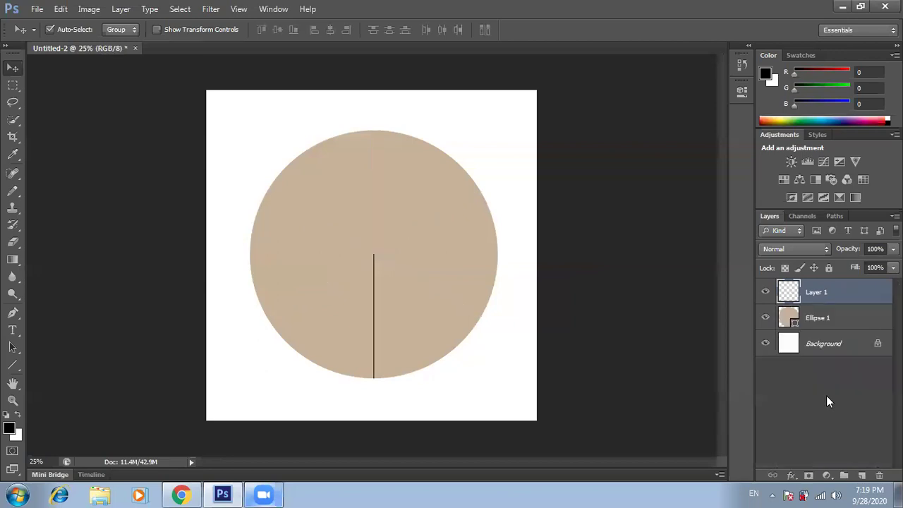
click(815, 295)
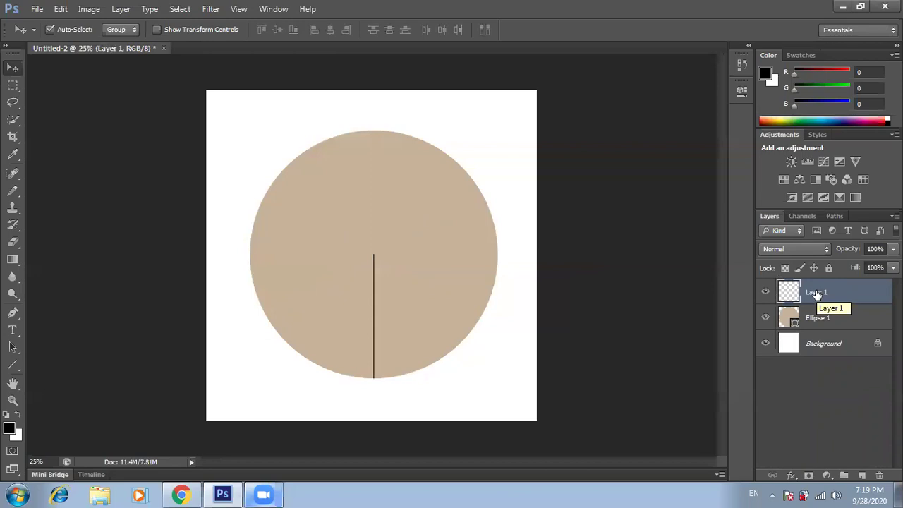
key(ctrl+t)
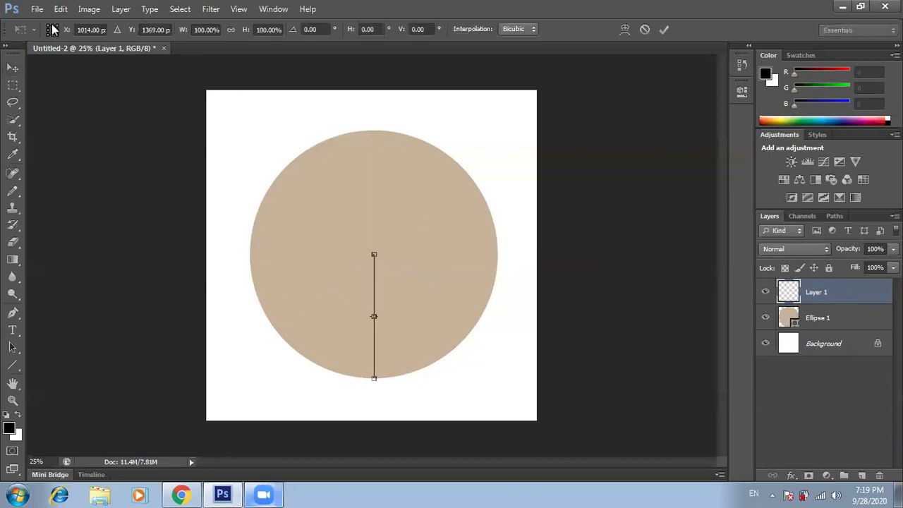
alt+click(374, 255)
click(317, 29)
text(60)
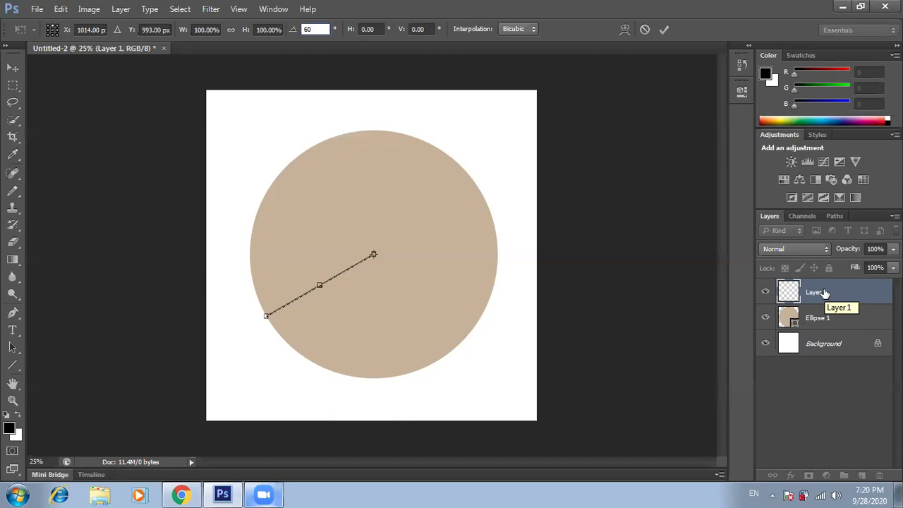
key(Return)
key(Return)
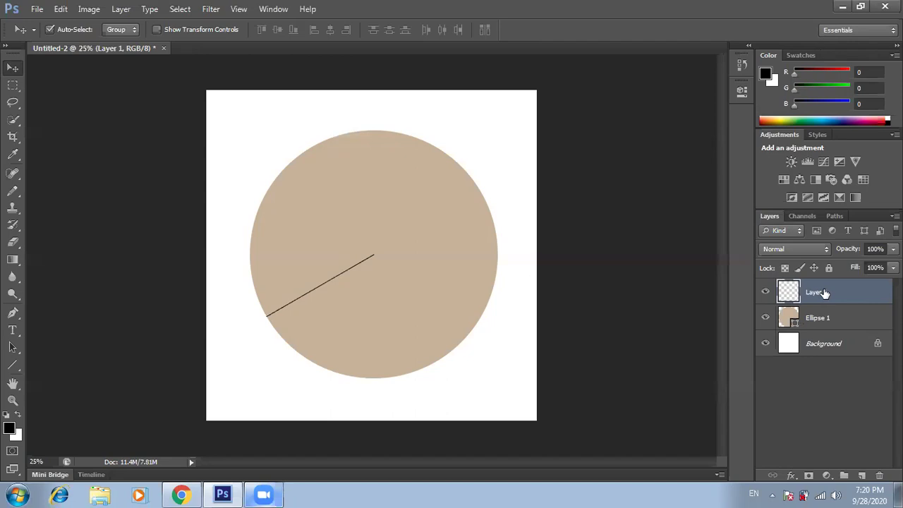
Add two more 60°-rotated duplicates of the line, giving four rays
key(ctrl+alt+shift+t)
key(ctrl+alt+shift+t)
key(ctrl+alt+shift+t)
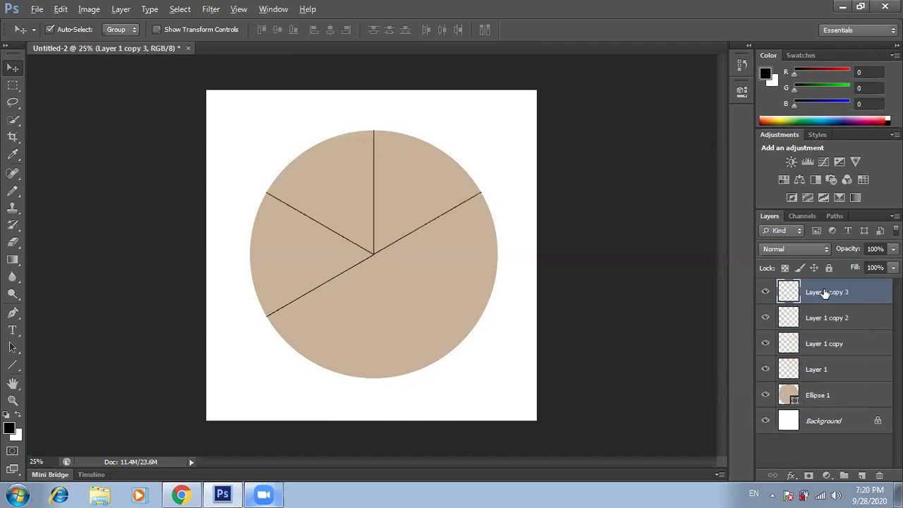
key(ctrl+alt+shift+t)
key(ctrl+alt+shift+t)
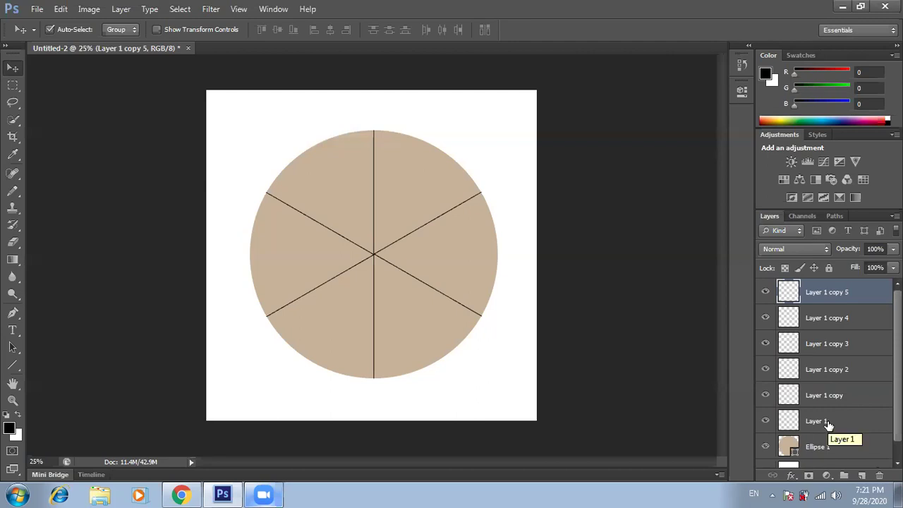
Merge Layer 1 through Layer 1 copy 5 into a single ray layer and check its visibility
shift+click(829, 423)
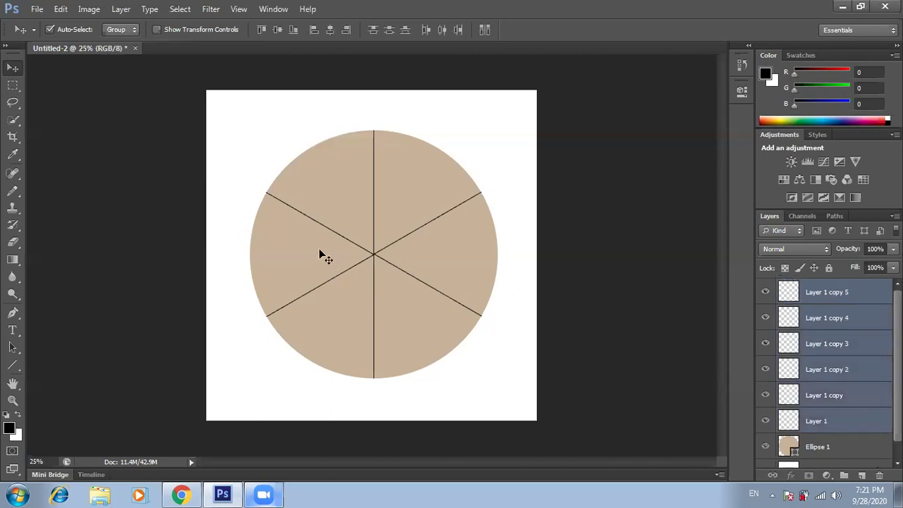
right_click(839, 345)
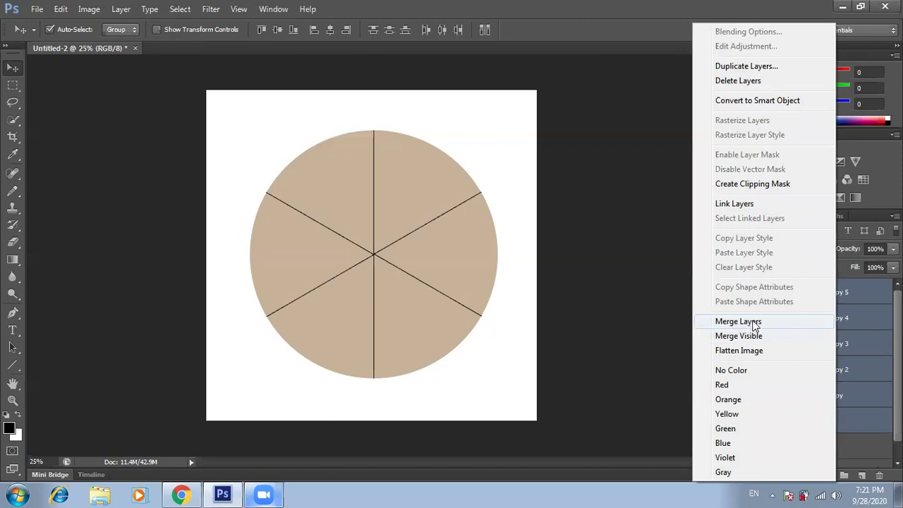
click(752, 322)
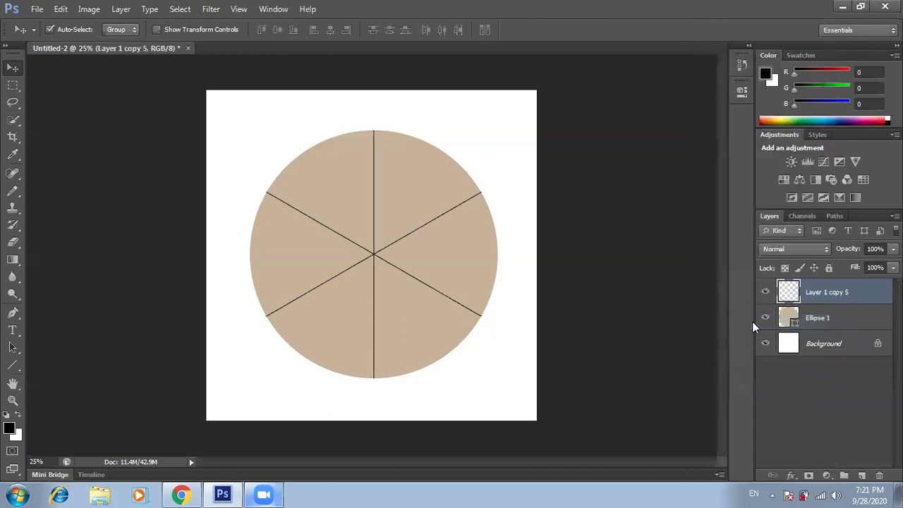
click(766, 292)
click(767, 292)
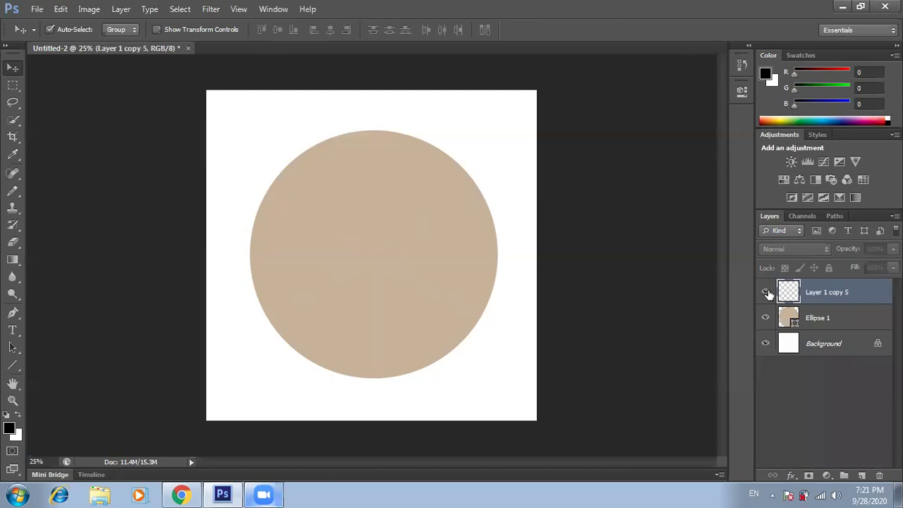
click(827, 320)
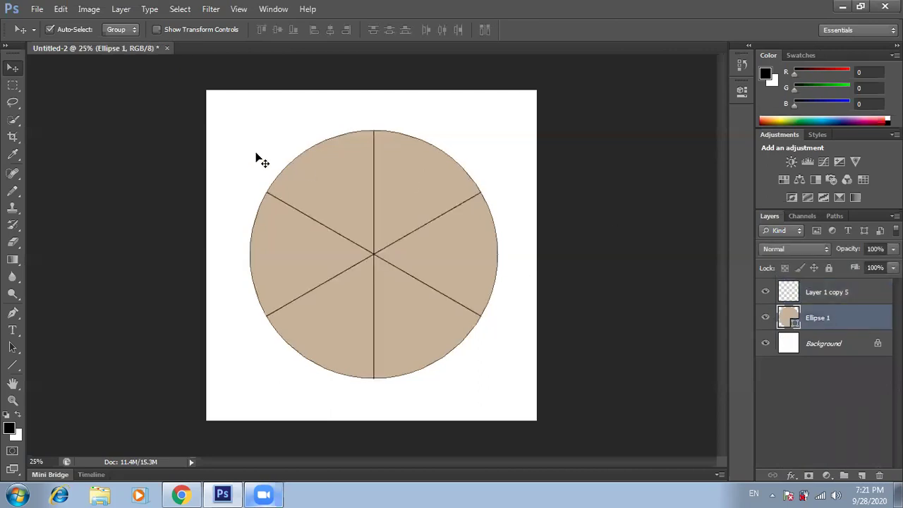
Add a 2 px Stroke layer effect to the Ellipse 1 circle
click(797, 292)
click(815, 320)
click(791, 477)
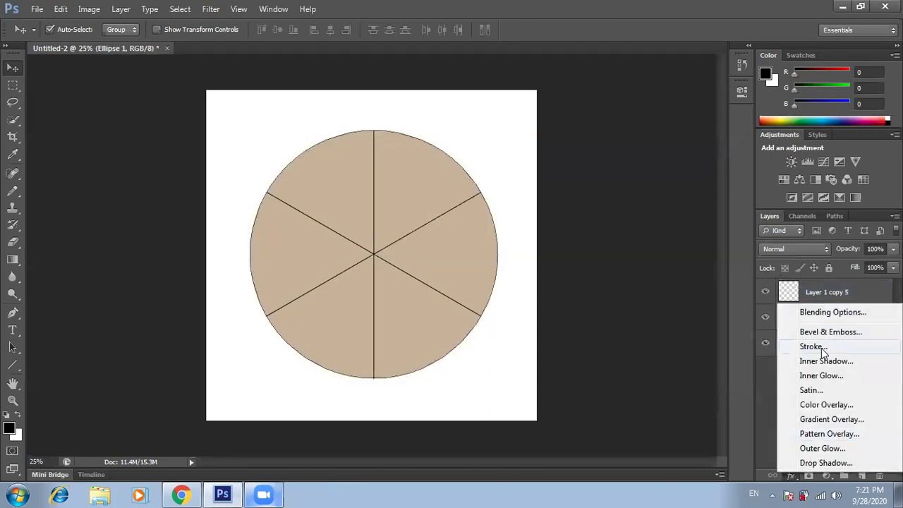
click(818, 349)
drag(395, 59, 649, 82)
text(2)
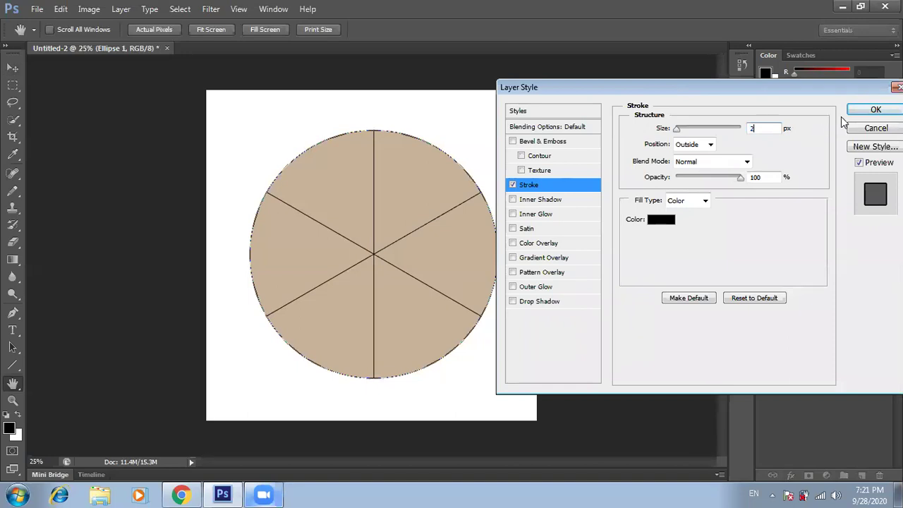
click(873, 110)
Increase the circle's Stroke effect size to 3 px
click(823, 297)
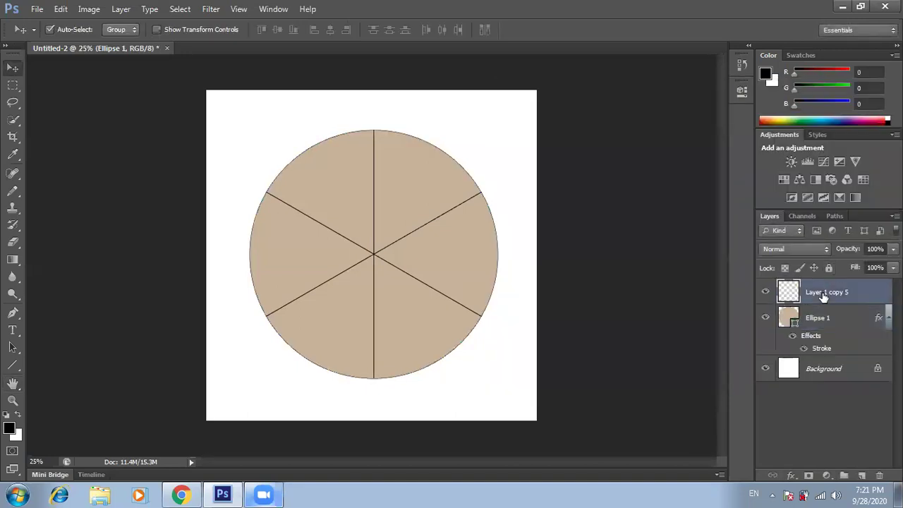
double_click(819, 349)
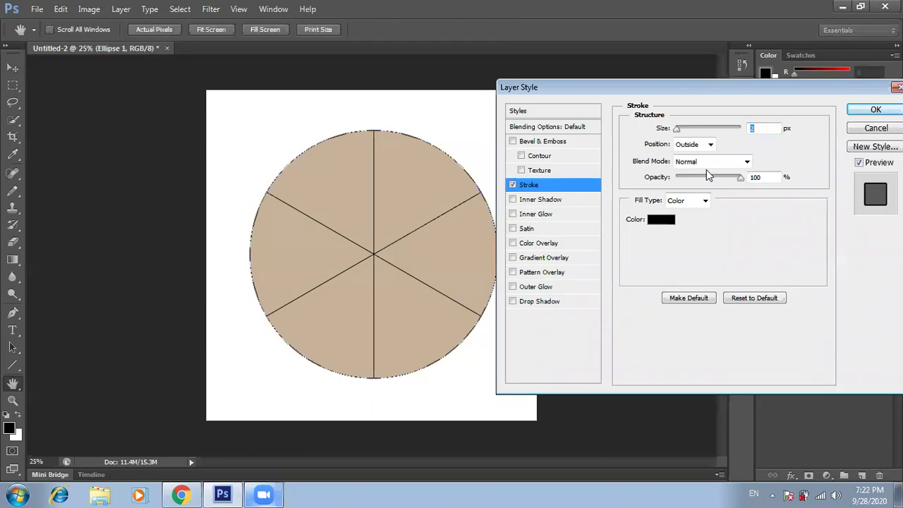
text(3)
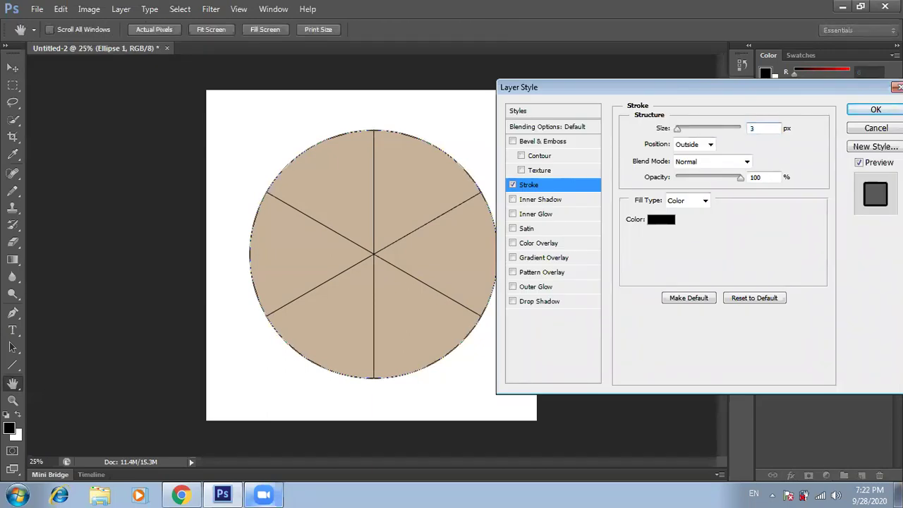
key(Return)
click(827, 294)
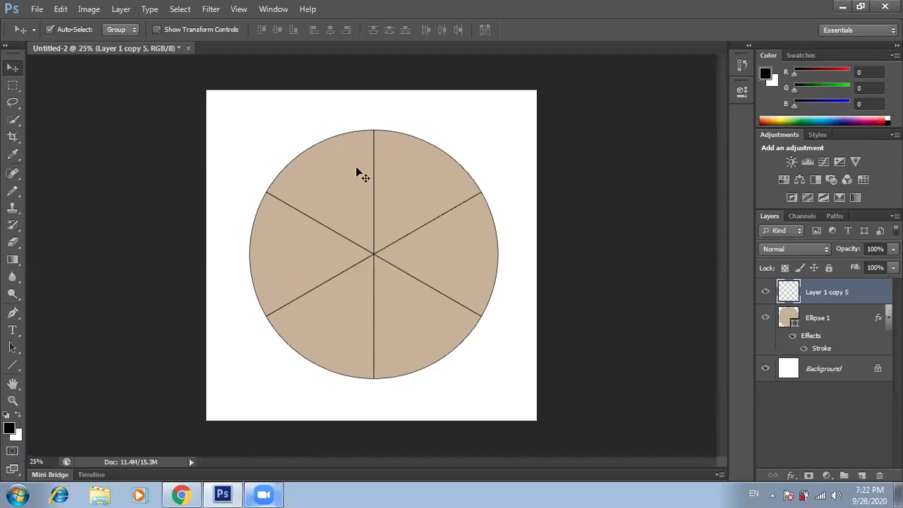
Draw a small elliptical-marquee circle centred where the rays meet
click(18, 123)
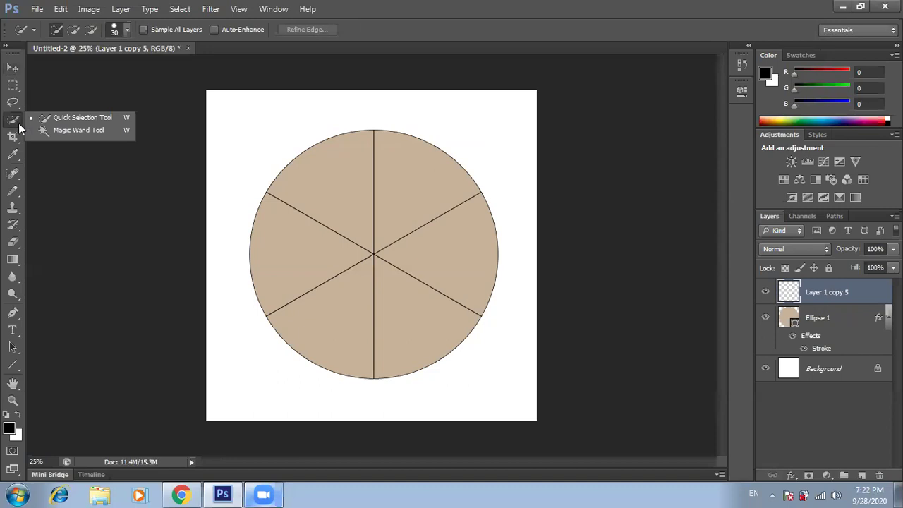
click(59, 130)
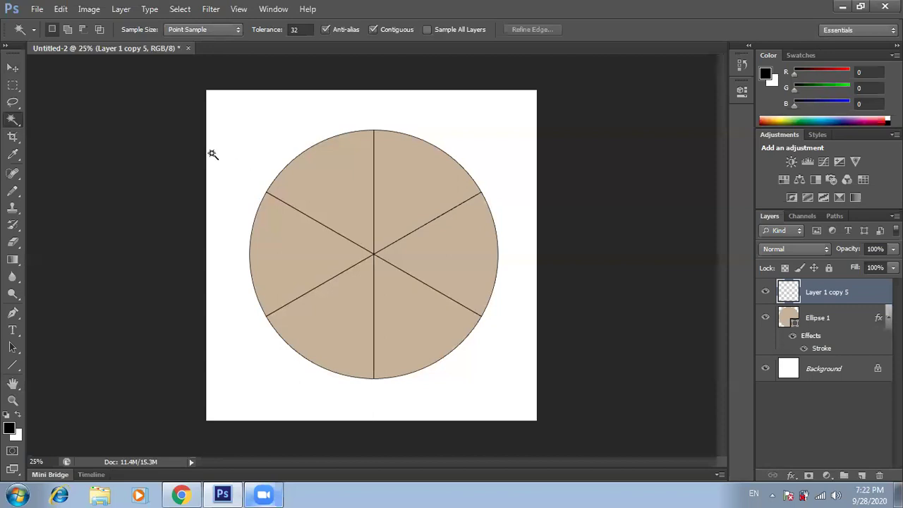
click(12, 85)
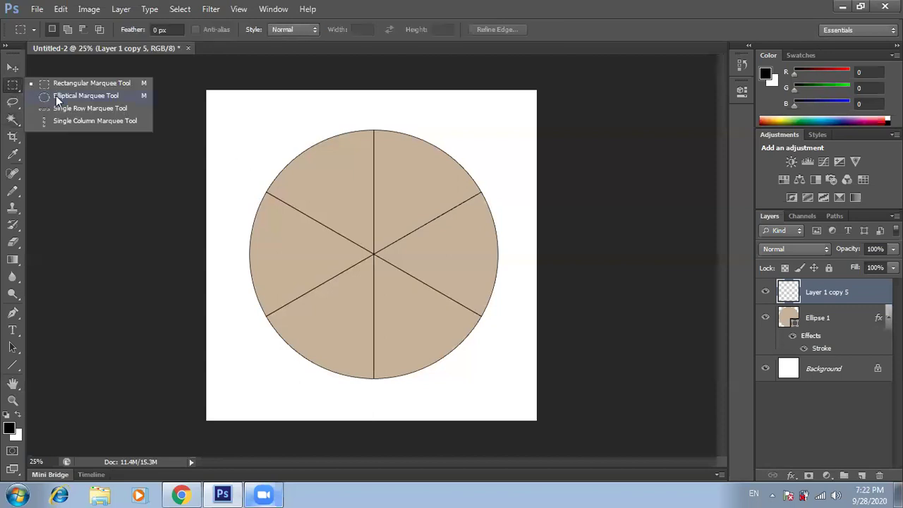
click(55, 95)
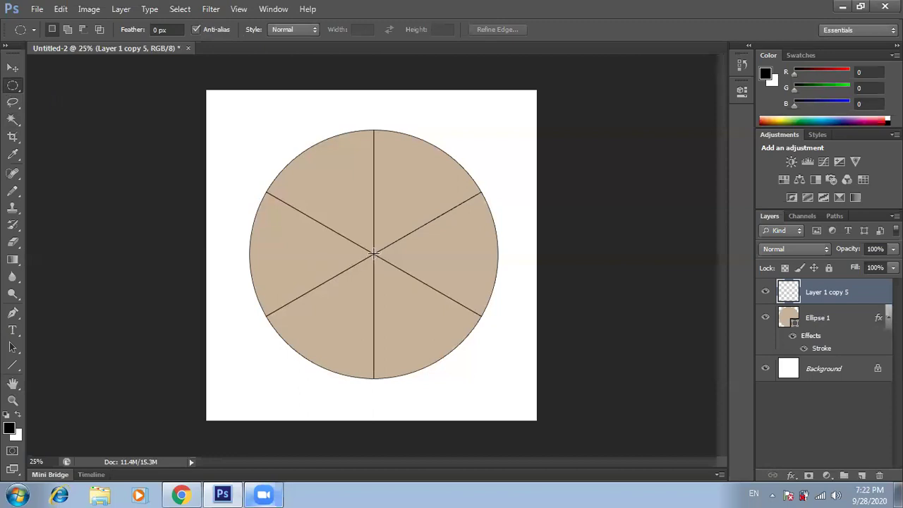
drag(374, 254, 427, 303)
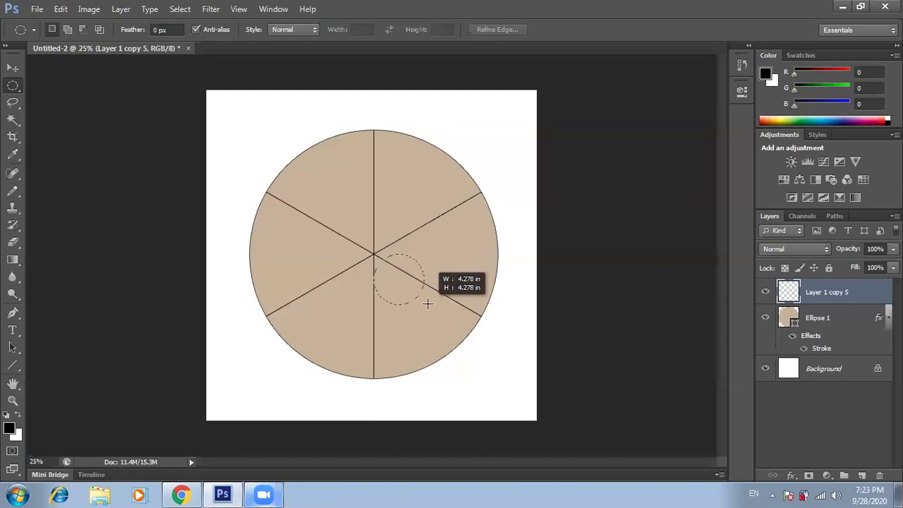
mouse_move(427, 304)
mouse_down()
mouse_move(419, 293)
mouse_move(428, 298)
mouse_up()
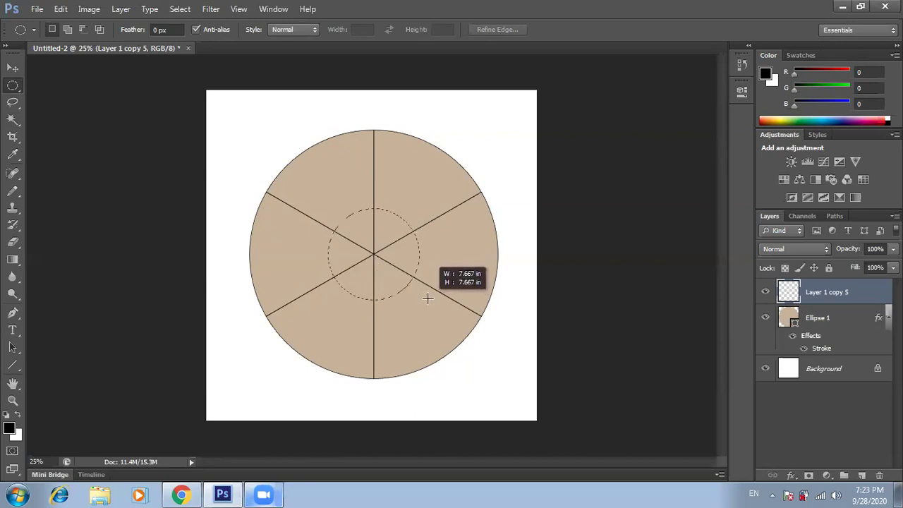
drag(428, 298, 429, 300)
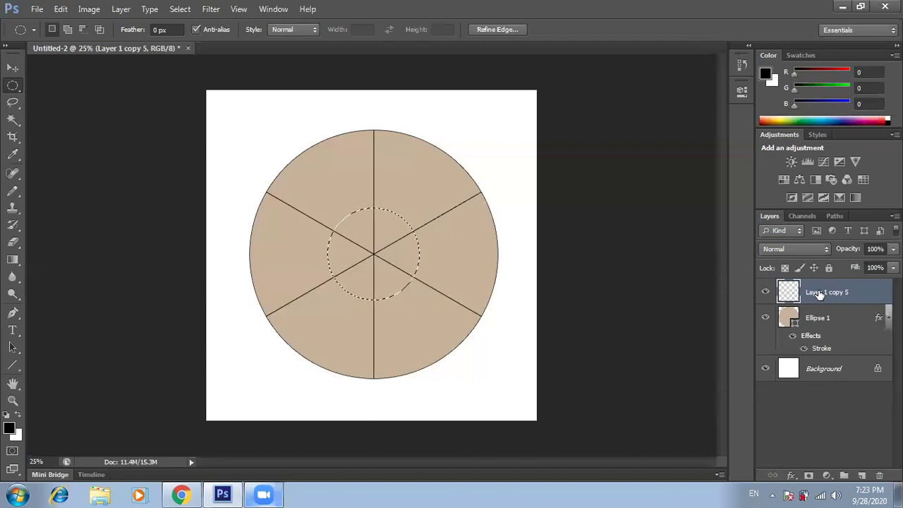
Erase the rays inside the centre selection and rasterize the Ellipse 1 layer
key(Delete)
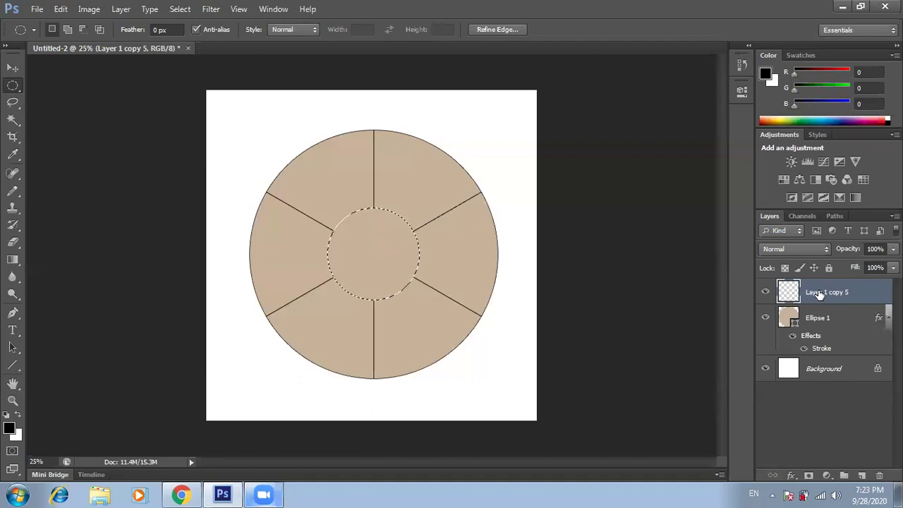
click(822, 319)
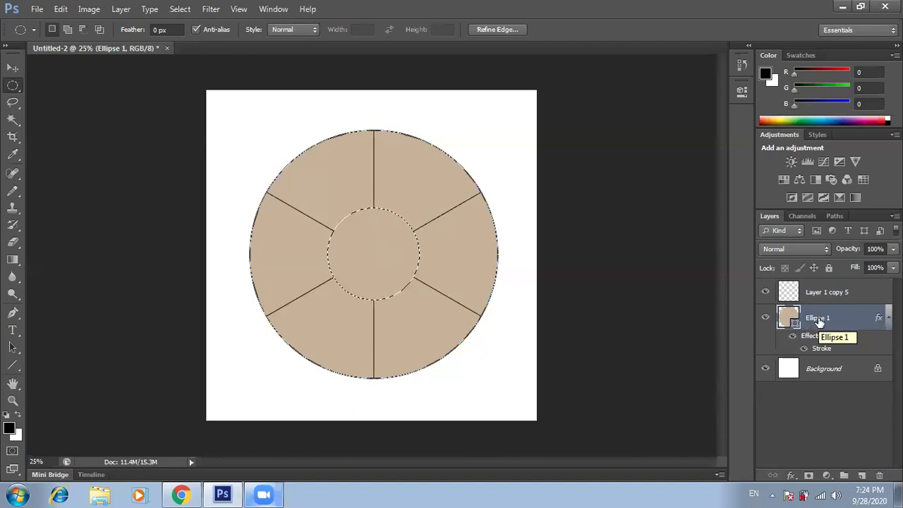
right_click(819, 319)
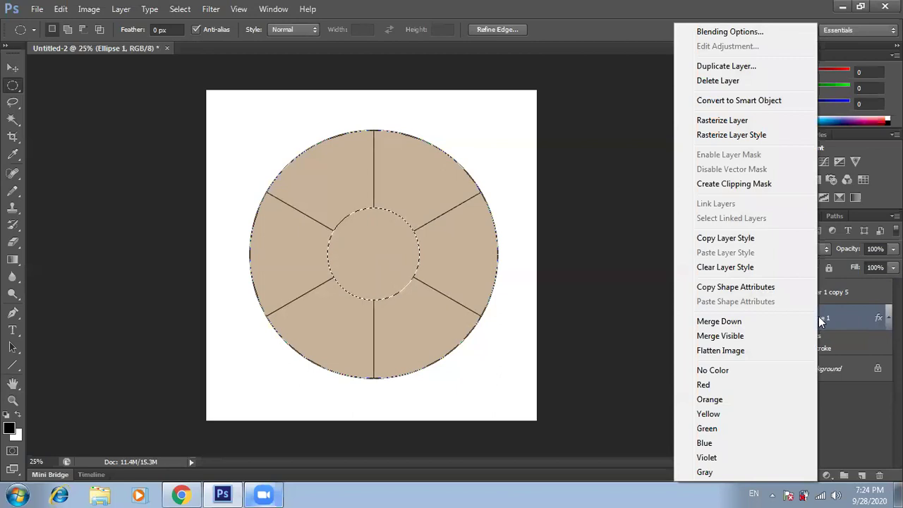
click(731, 124)
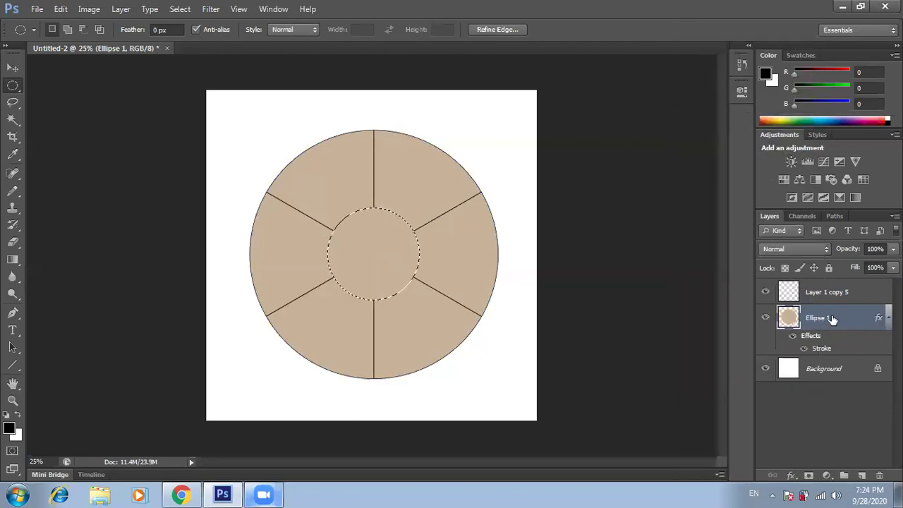
Clear the circle's centre to white, deselect, and select both Layer 1 copy 5 and Ellipse 1
key(Delete)
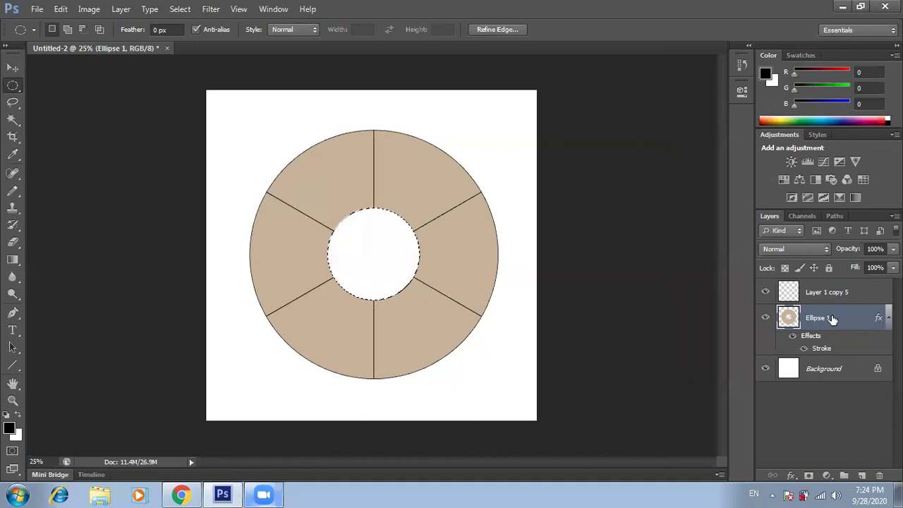
key(ctrl+d)
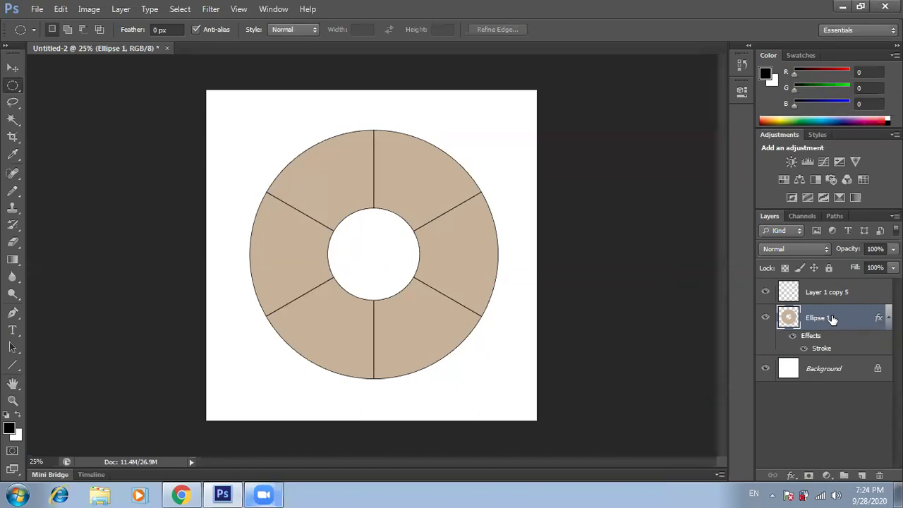
click(817, 296)
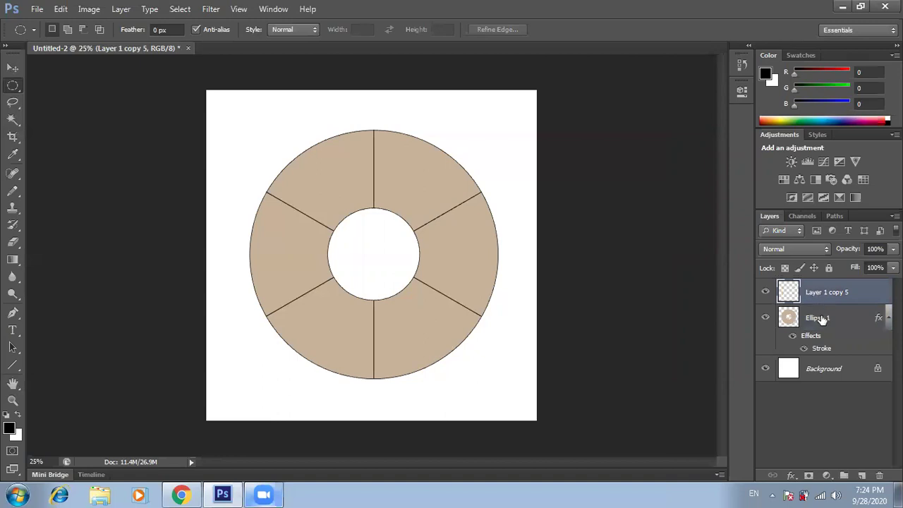
shift+click(822, 319)
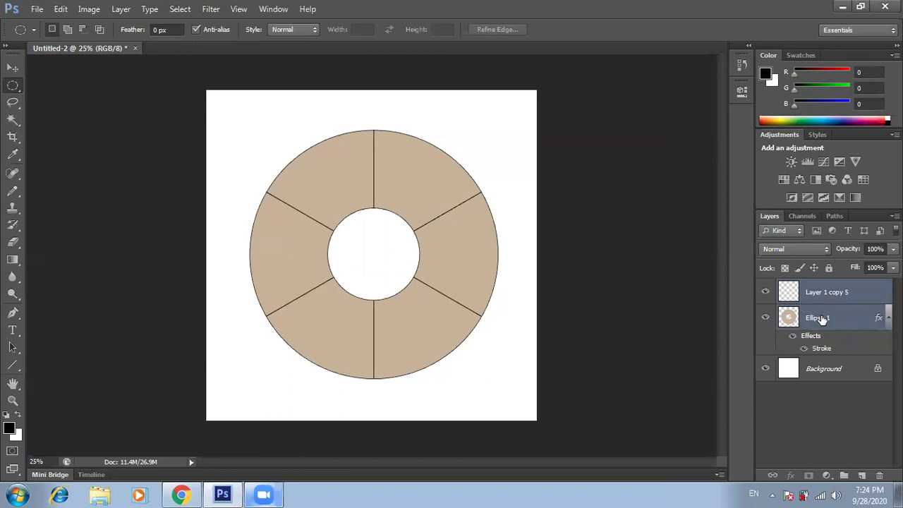
Merge the ring and rays into one layer, then Magic Wand-select the ring's top-left segment
key(ctrl+e)
click(765, 292)
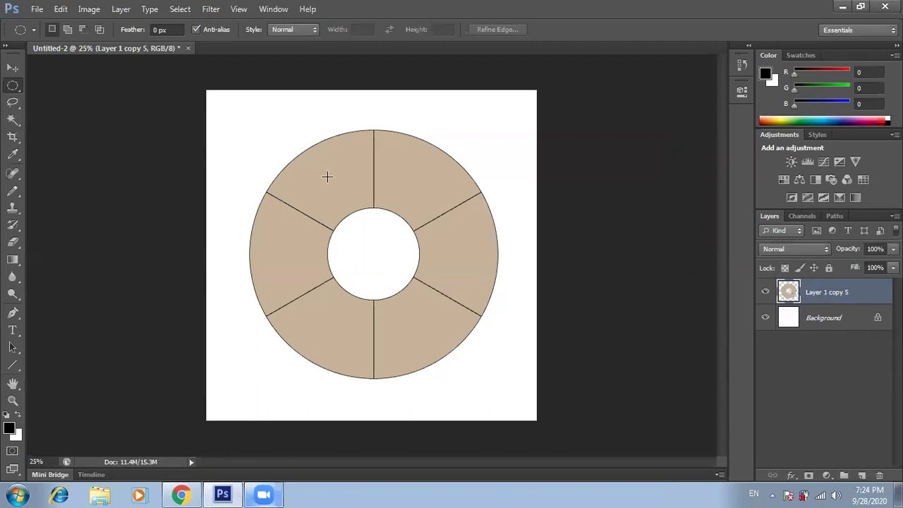
right_click(14, 121)
click(67, 130)
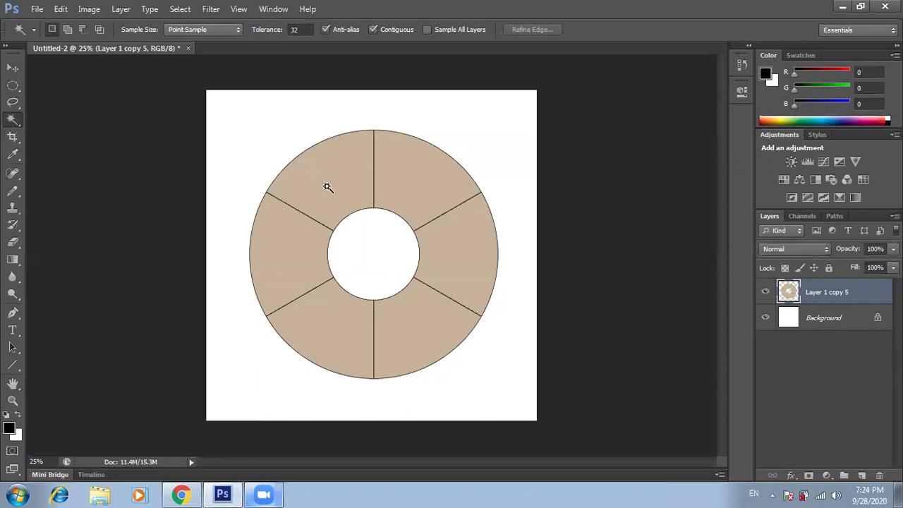
click(327, 189)
key(ctrl+j)
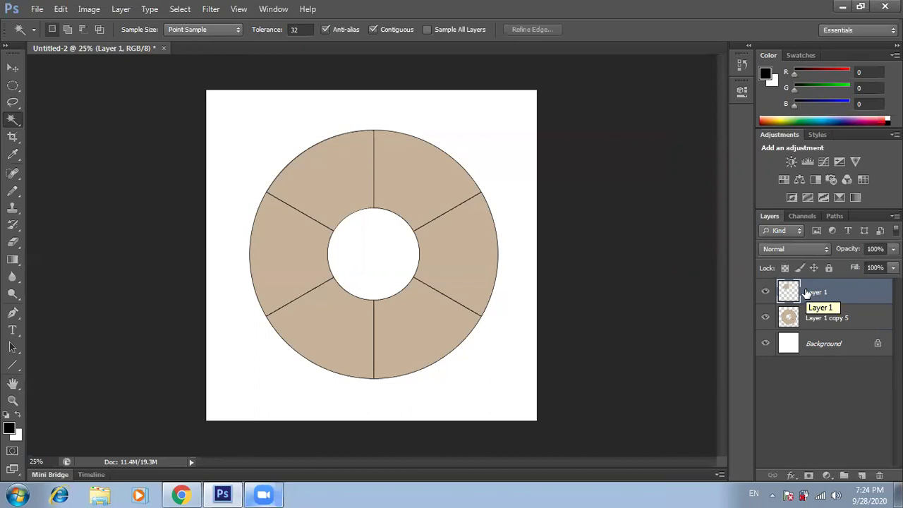
key(ctrl+z)
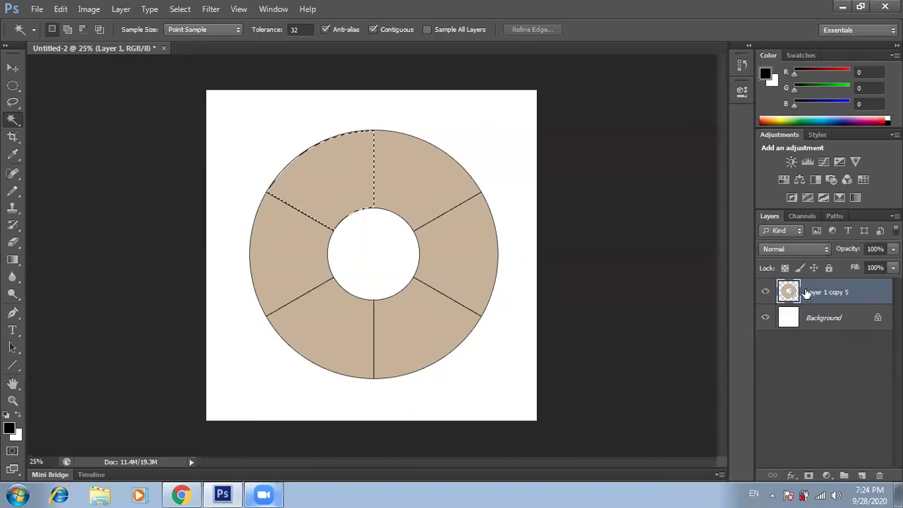
Fill the selected top-left segment bright red and move it onto its own layer
click(10, 429)
click(431, 126)
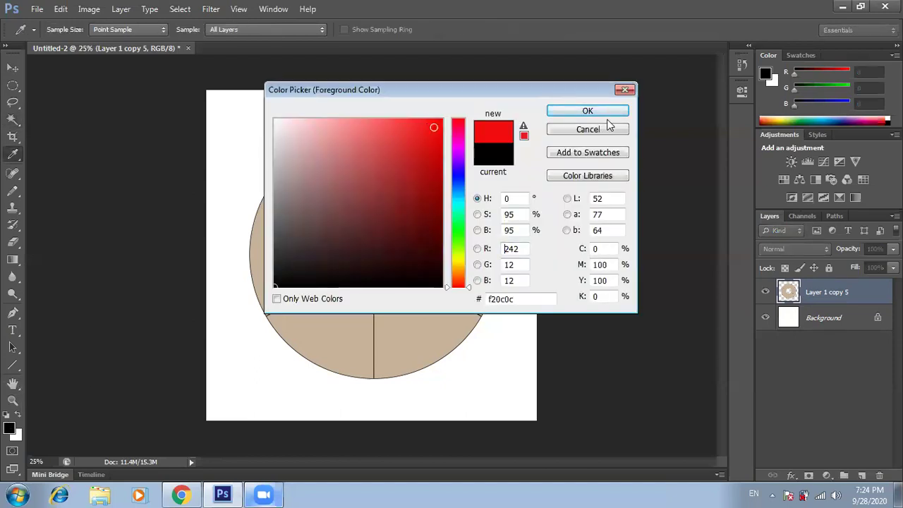
click(597, 110)
key(alt+BackSpace)
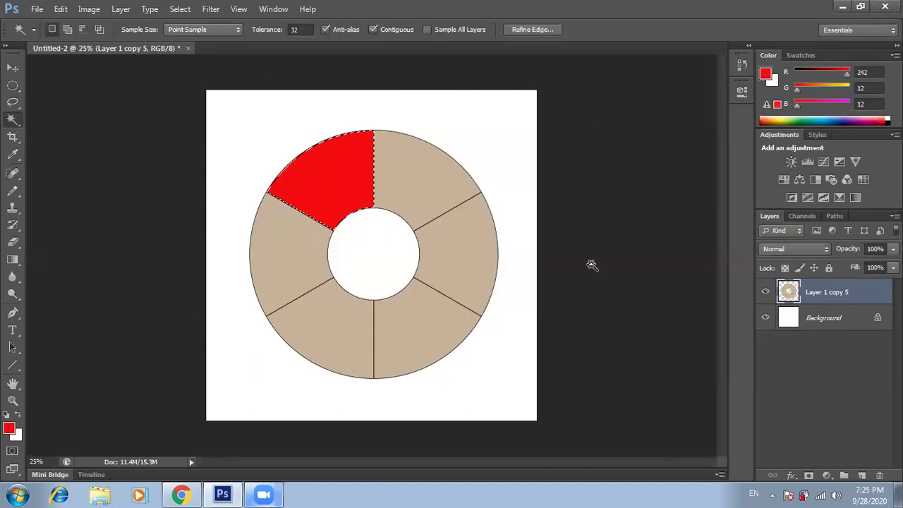
key(ctrl+shift+alt+n)
key(alt+BackSpace)
key(ctrl+d)
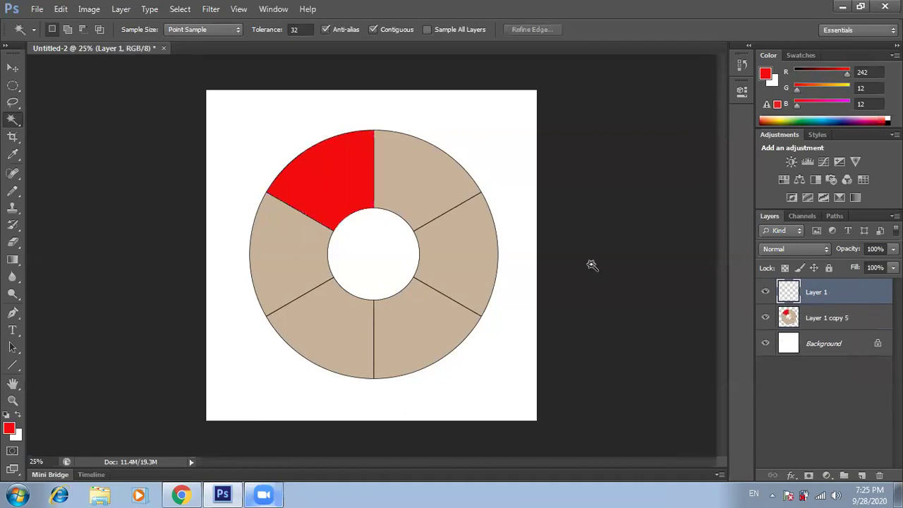
Select the top-right ring segment and fill it green, undoing a stray empty layer
click(788, 317)
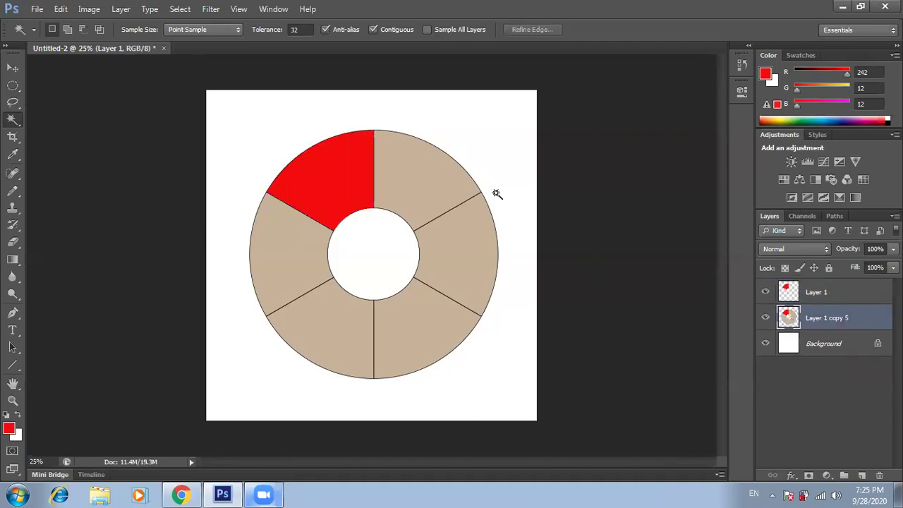
click(412, 185)
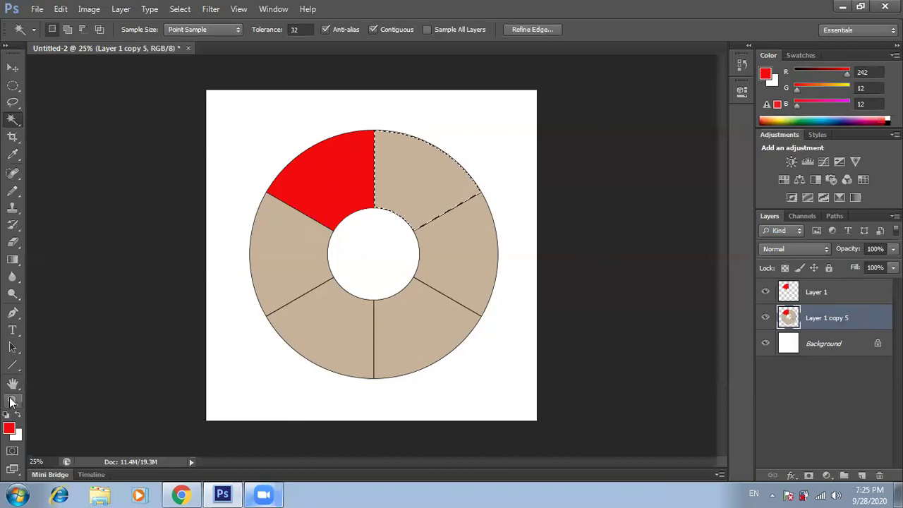
click(9, 427)
click(462, 234)
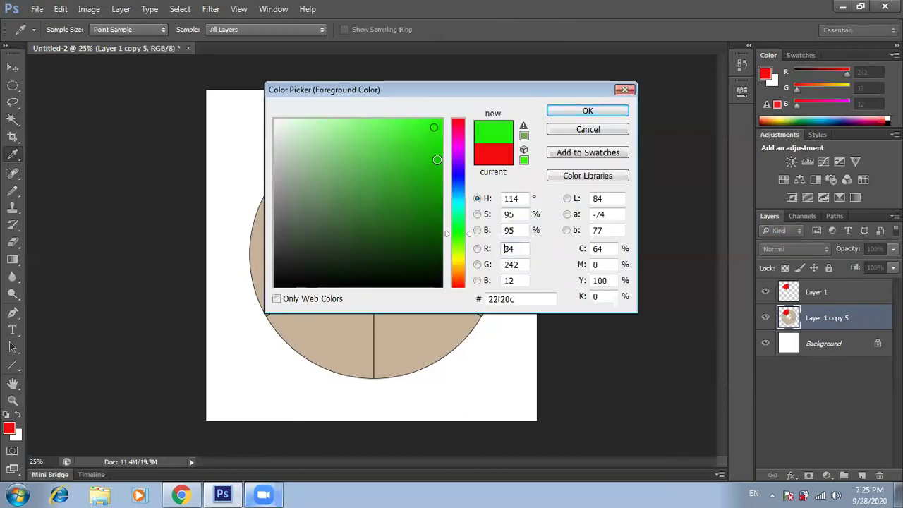
click(568, 112)
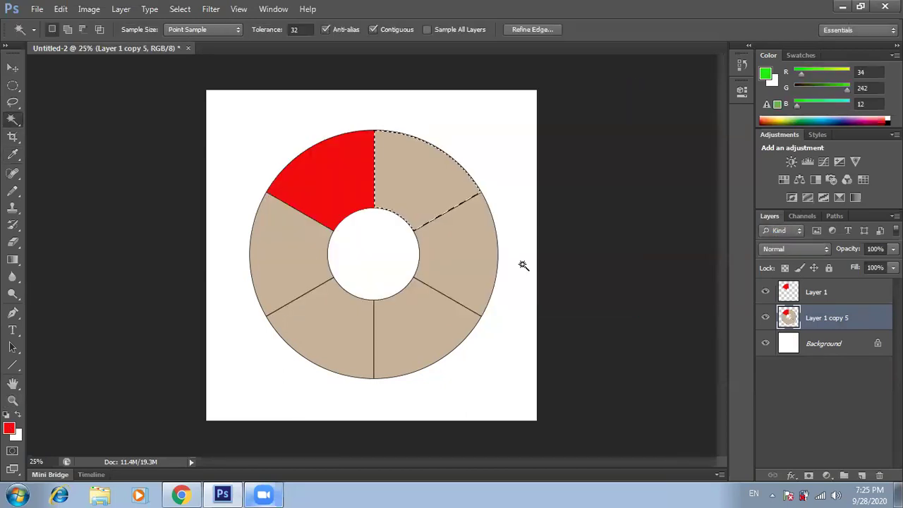
key(alt+BackSpace)
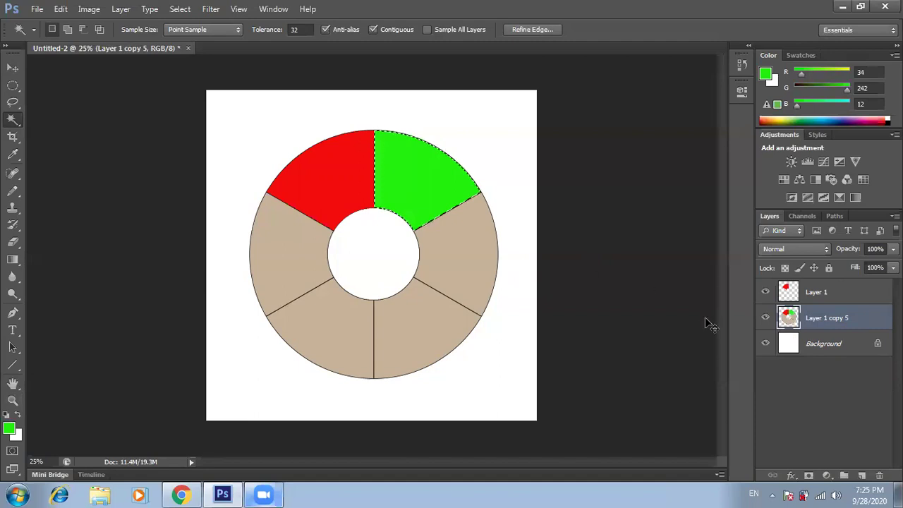
key(ctrl+z)
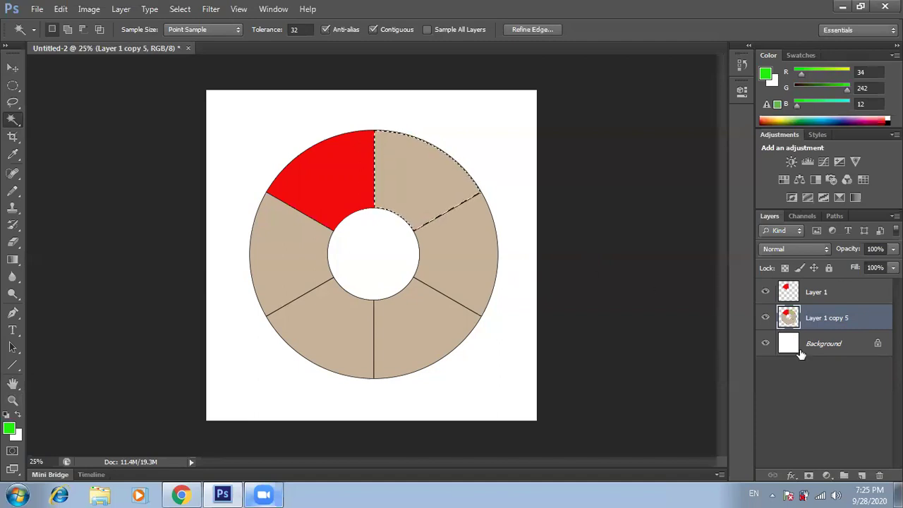
key(ctrl+alt+shift+n)
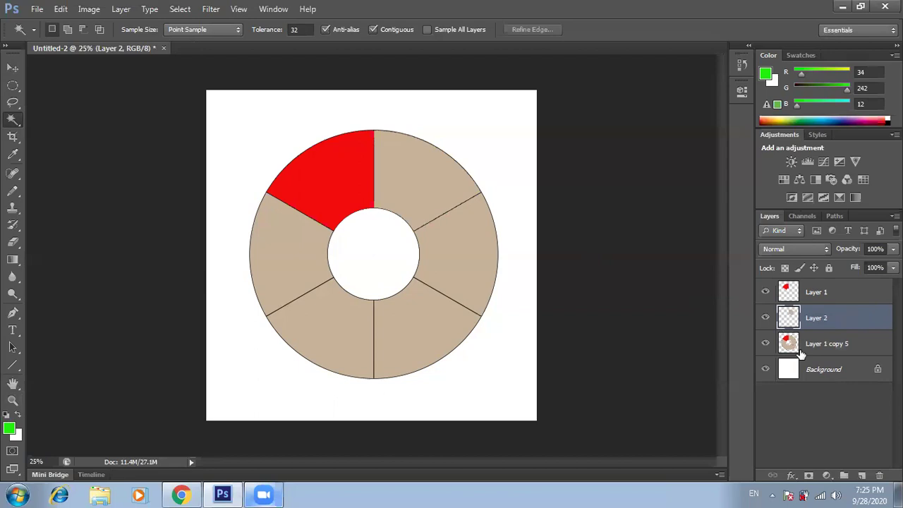
ctrl+click(790, 319)
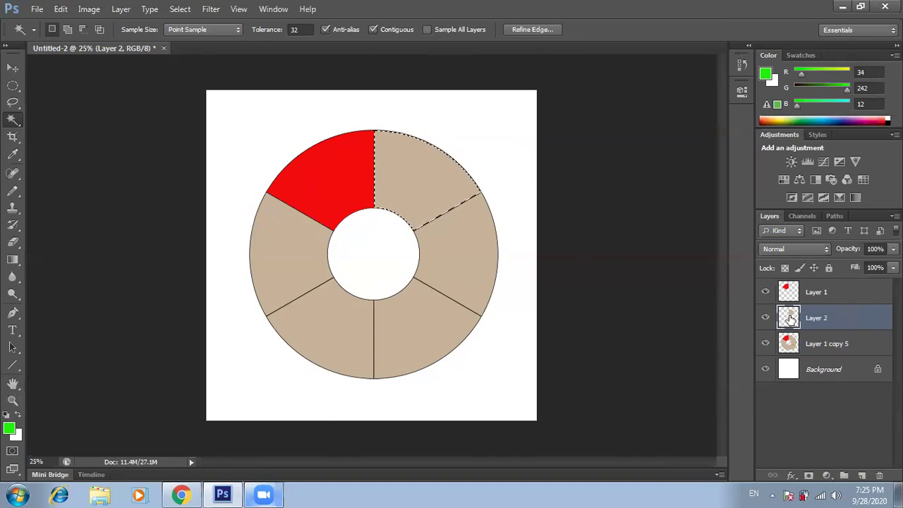
key(ctrl+d)
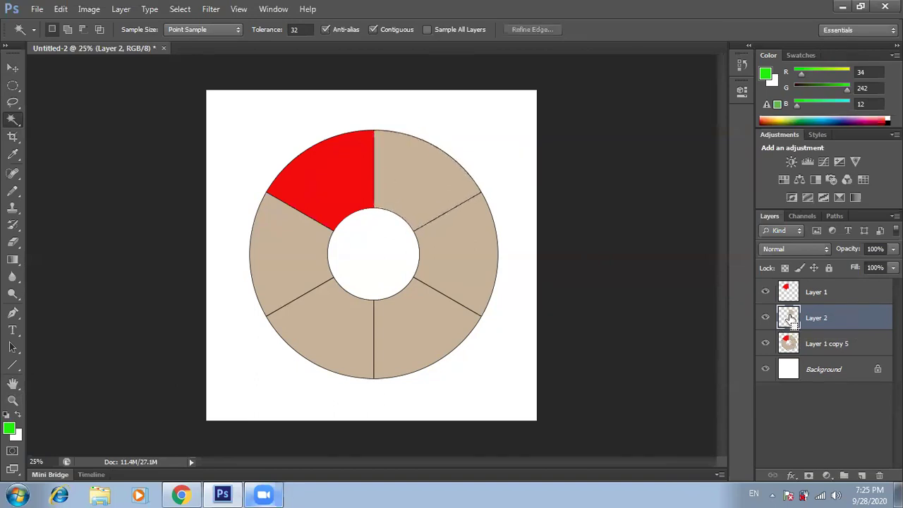
key(ctrl+alt+z)
key(ctrl+alt+z)
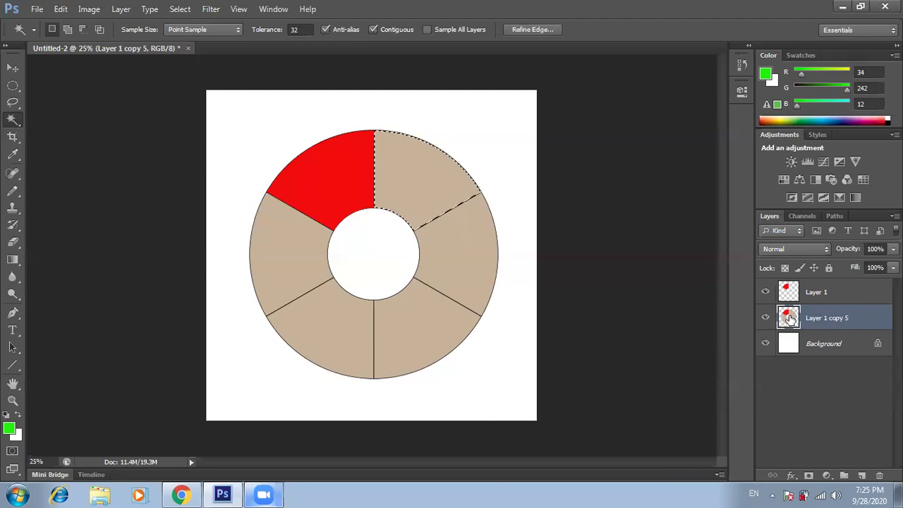
key(alt+BackSpace)
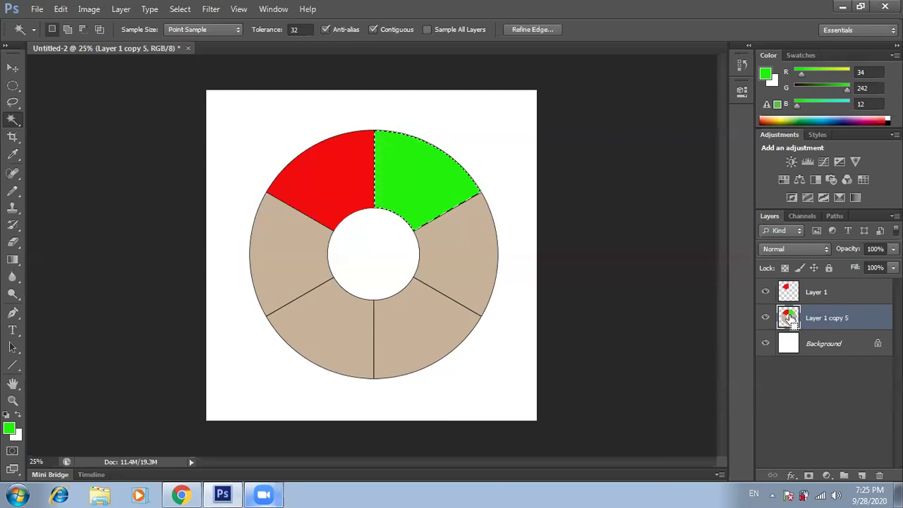
Copy the green segment onto its own layer and toggle the ring layer to check
key(ctrl+j)
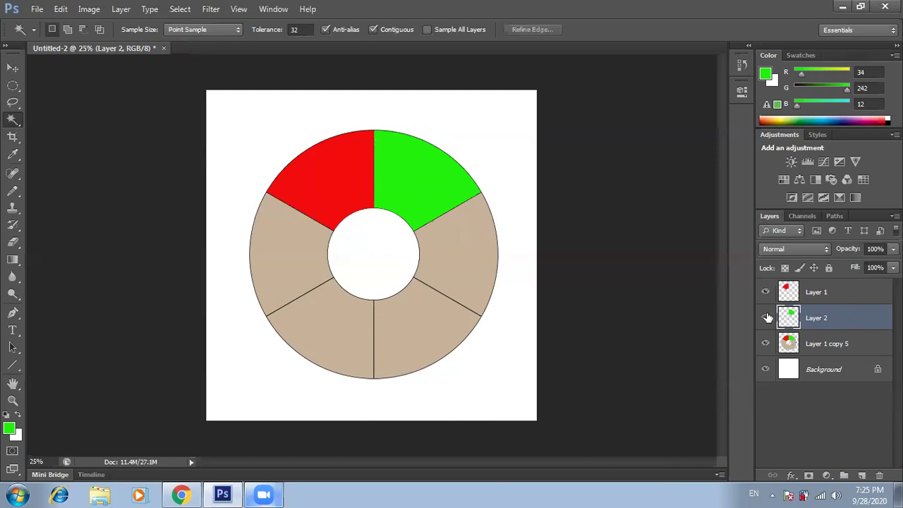
click(766, 343)
click(767, 343)
Fill the right ring wedge blue and copy it onto its own layer
click(788, 343)
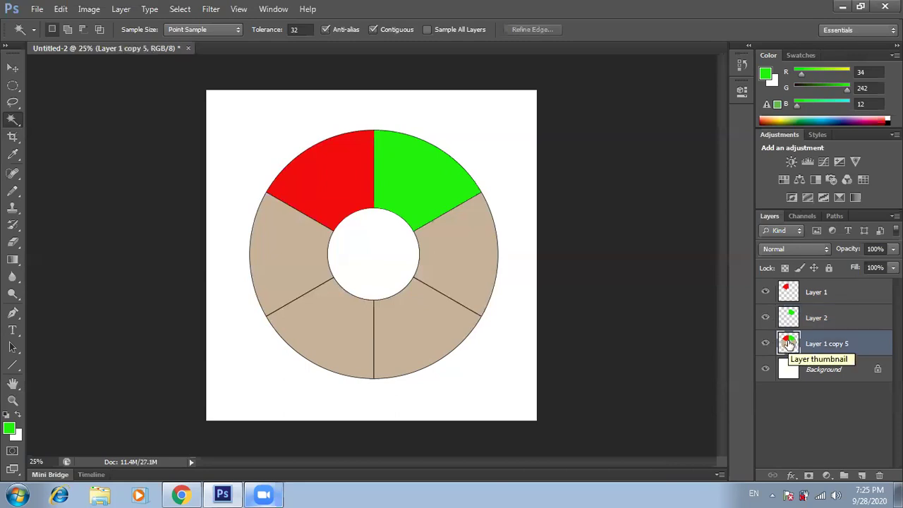
click(460, 263)
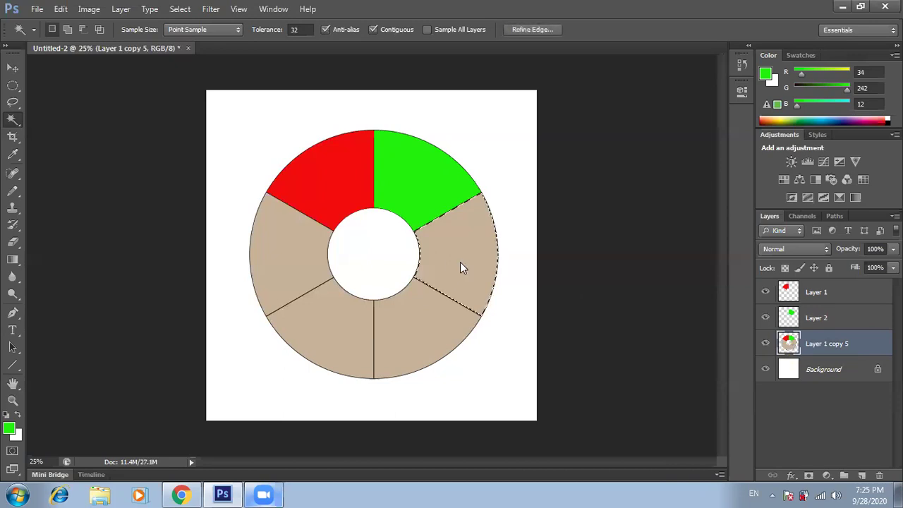
click(10, 428)
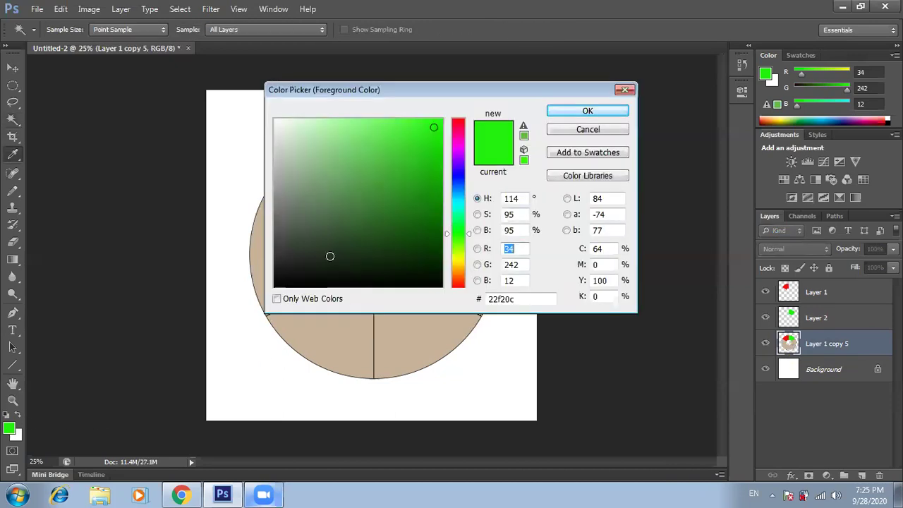
click(457, 187)
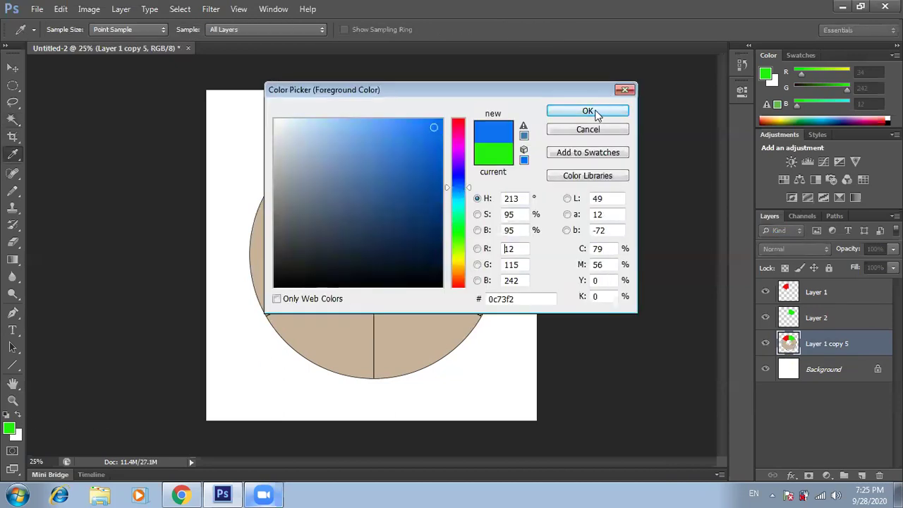
click(593, 112)
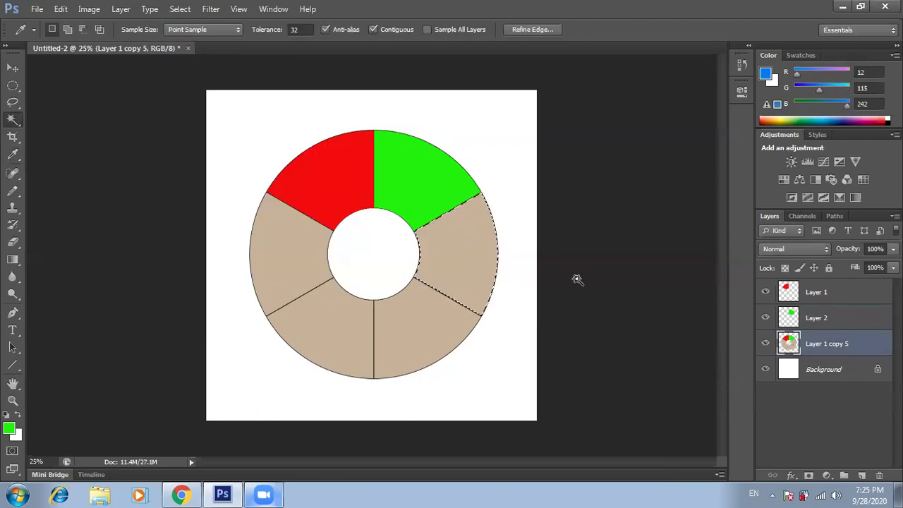
key(alt+BackSpace)
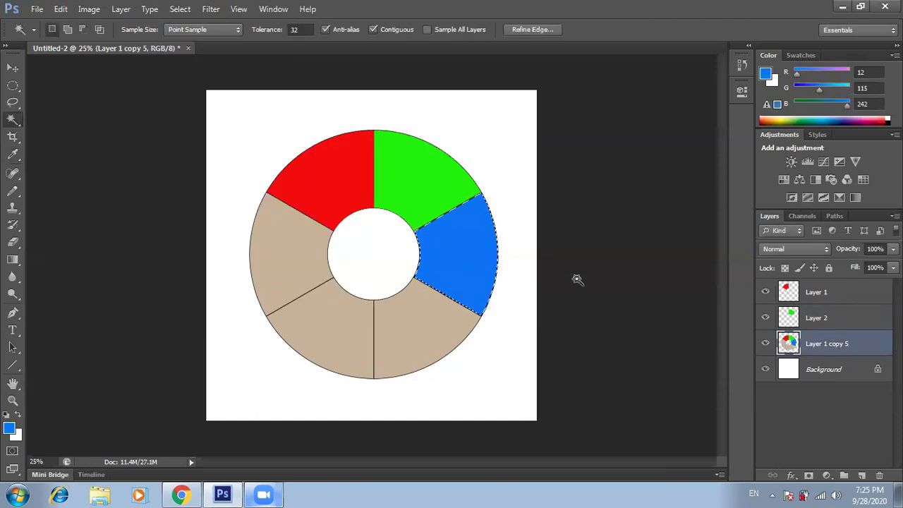
key(ctrl+j)
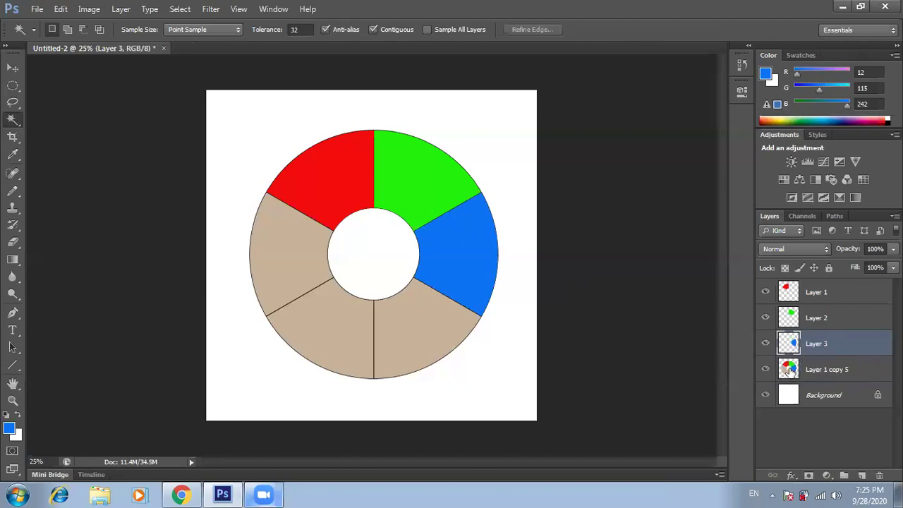
Fill the lower-right wedge near-black and copy it onto its own layer
click(790, 372)
click(431, 338)
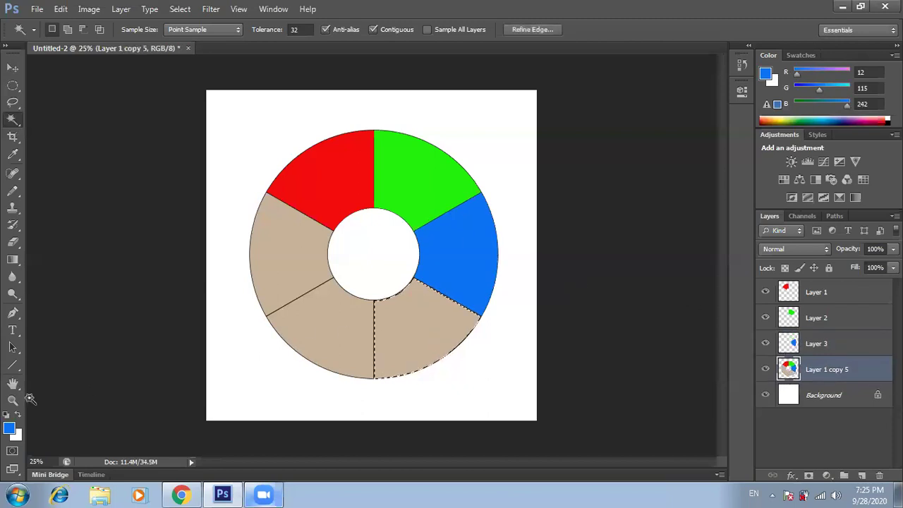
click(10, 428)
click(434, 282)
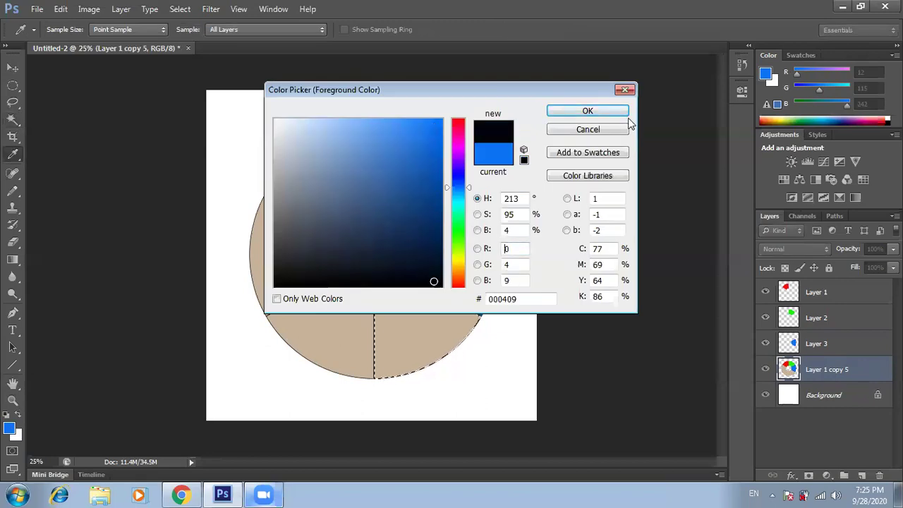
click(605, 115)
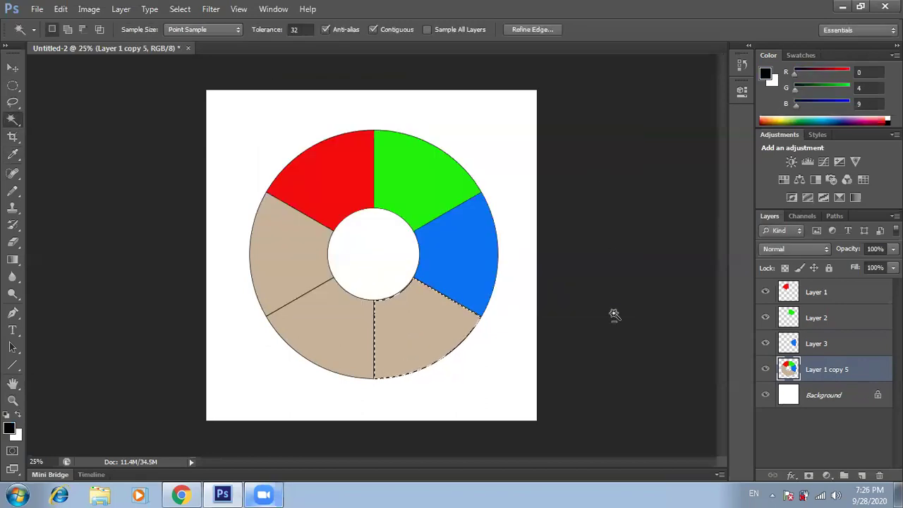
key(alt+BackSpace)
key(ctrl+j)
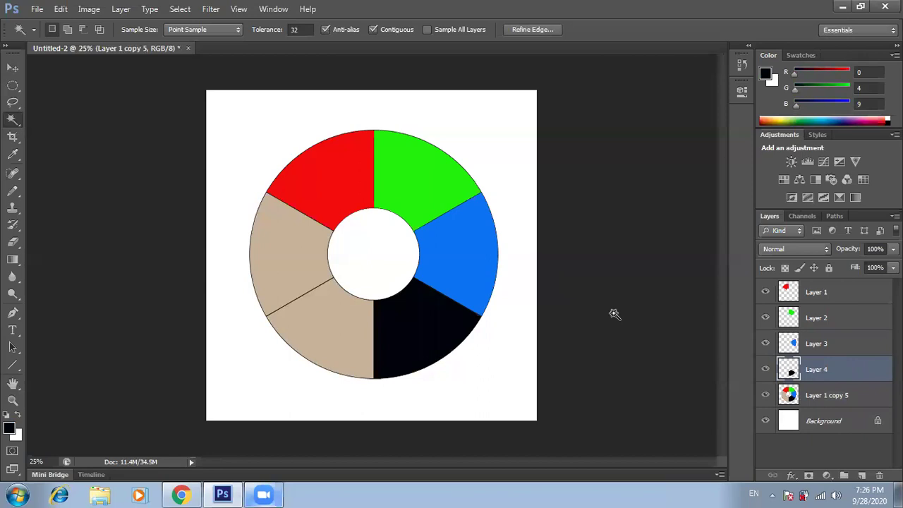
click(822, 396)
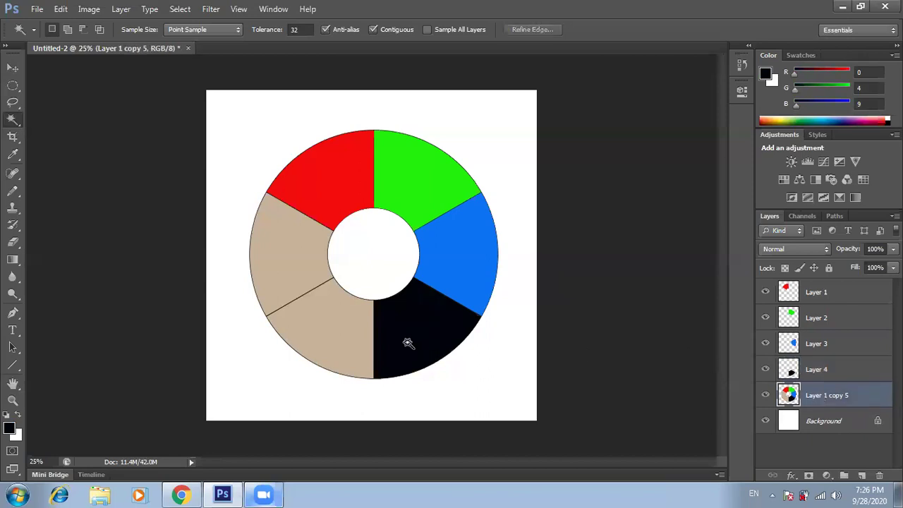
Fill the lower-left wedge orange and copy it onto its own layer
click(341, 329)
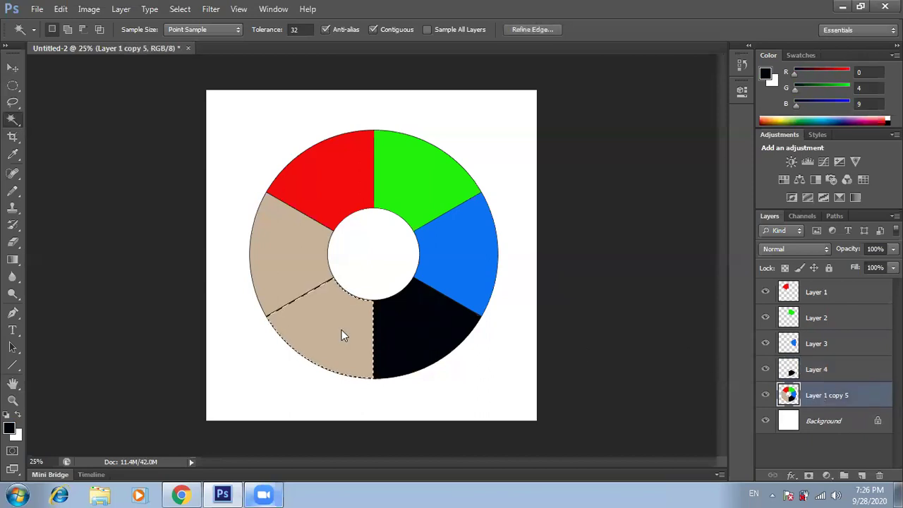
click(9, 427)
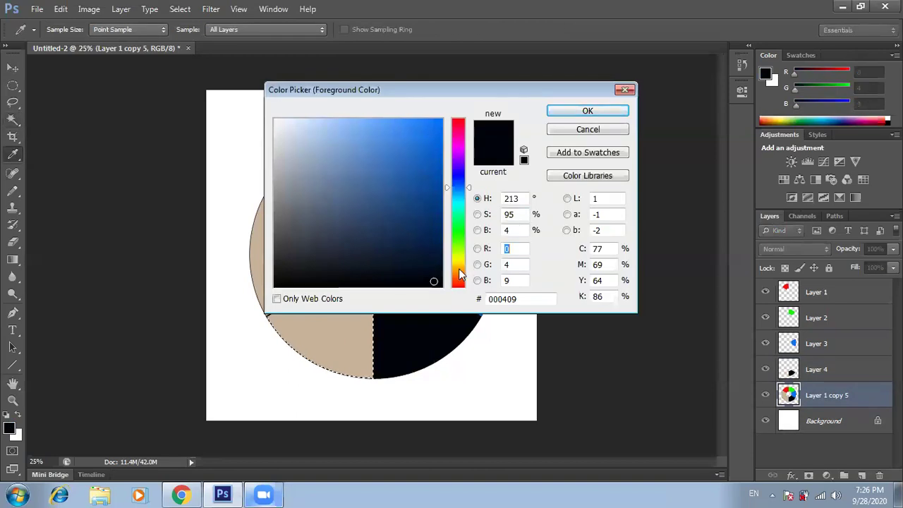
click(459, 269)
click(429, 141)
click(588, 111)
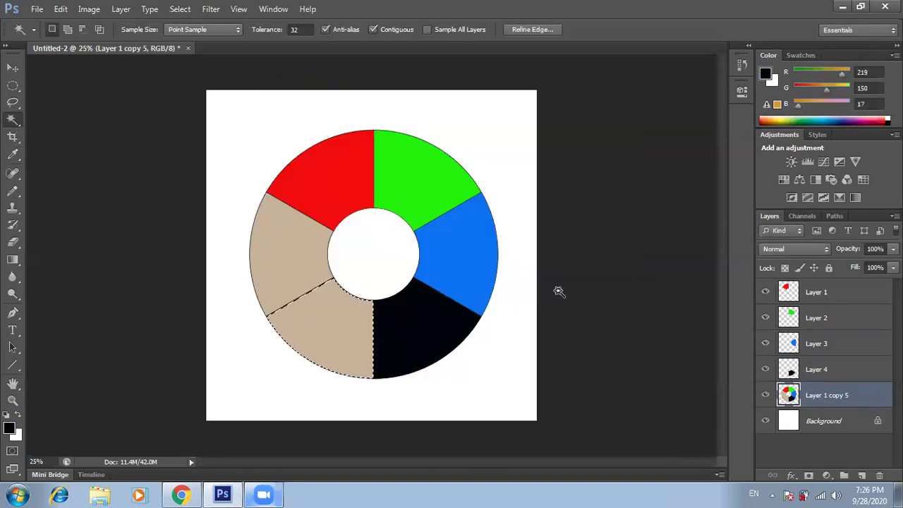
key(alt+BackSpace)
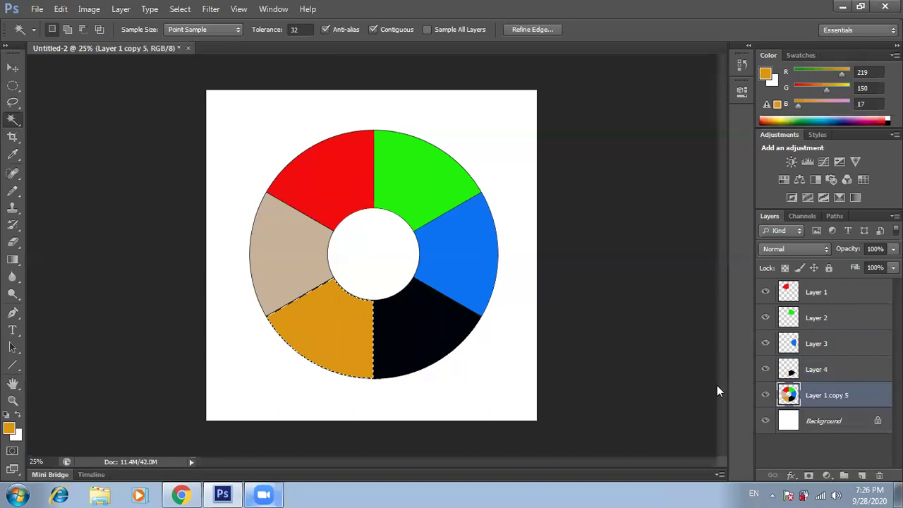
key(ctrl+j)
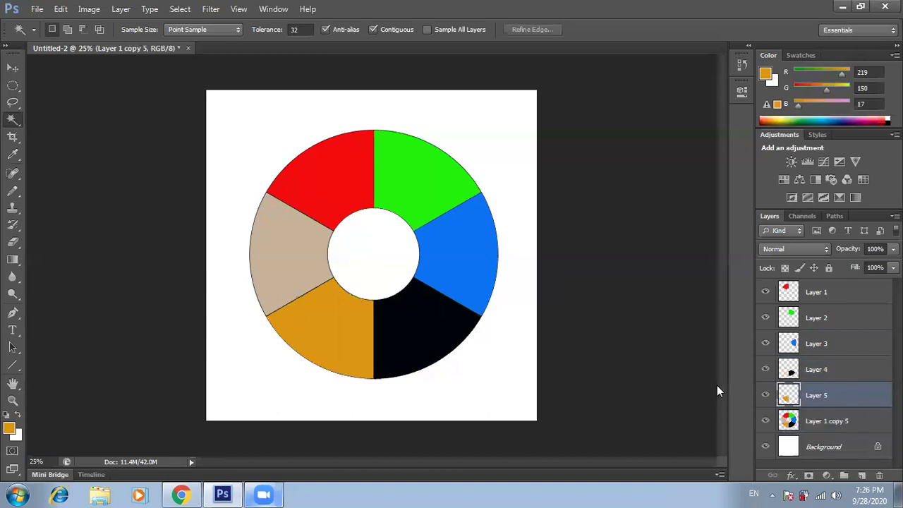
Fill the last left wedge cyan and copy it onto its own layer
click(820, 418)
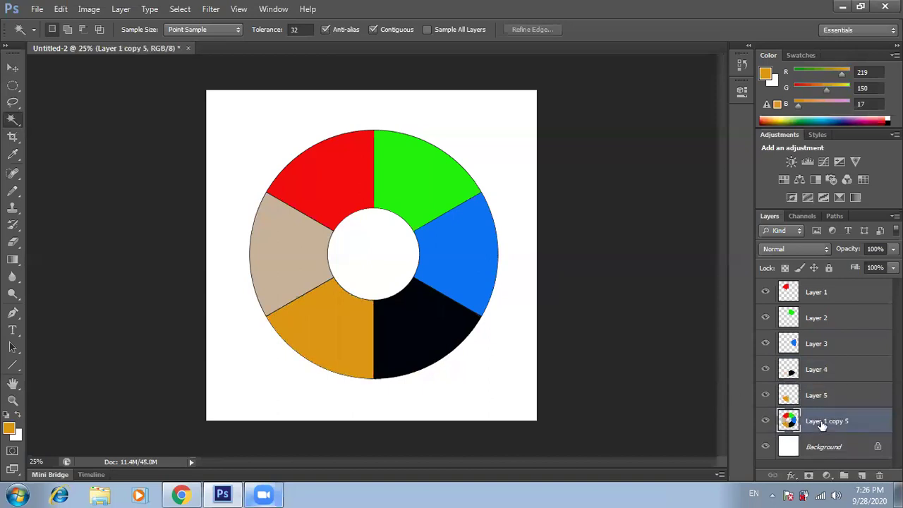
click(288, 268)
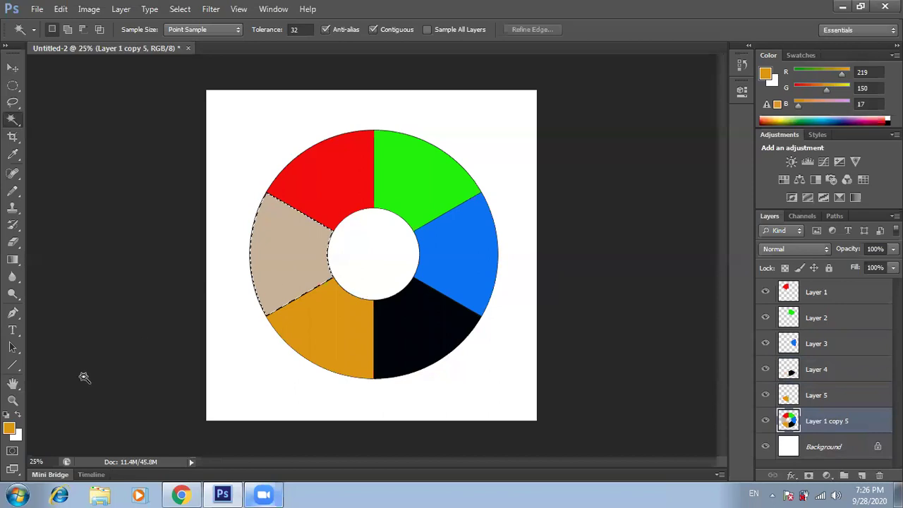
click(9, 428)
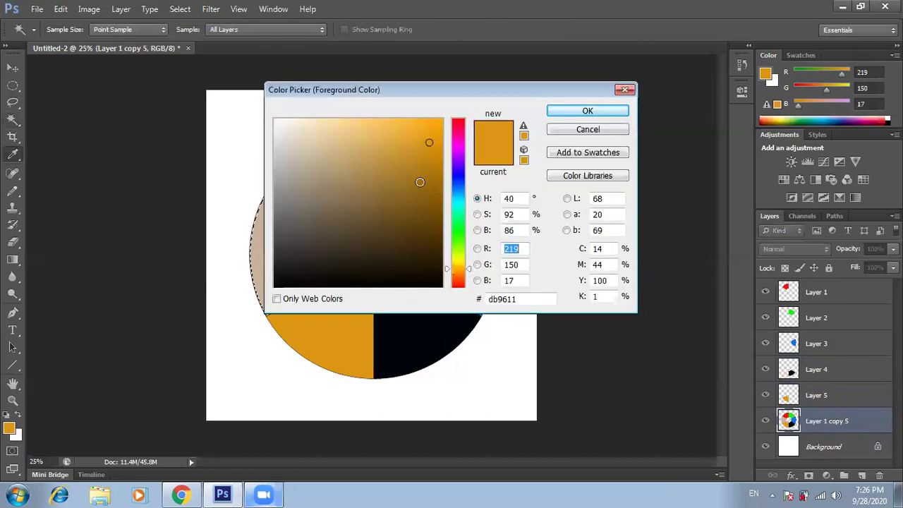
click(458, 204)
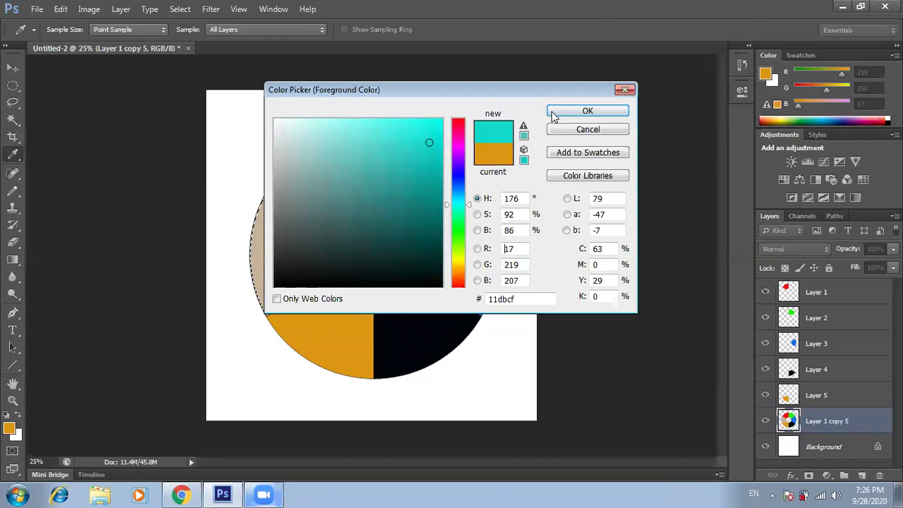
click(554, 114)
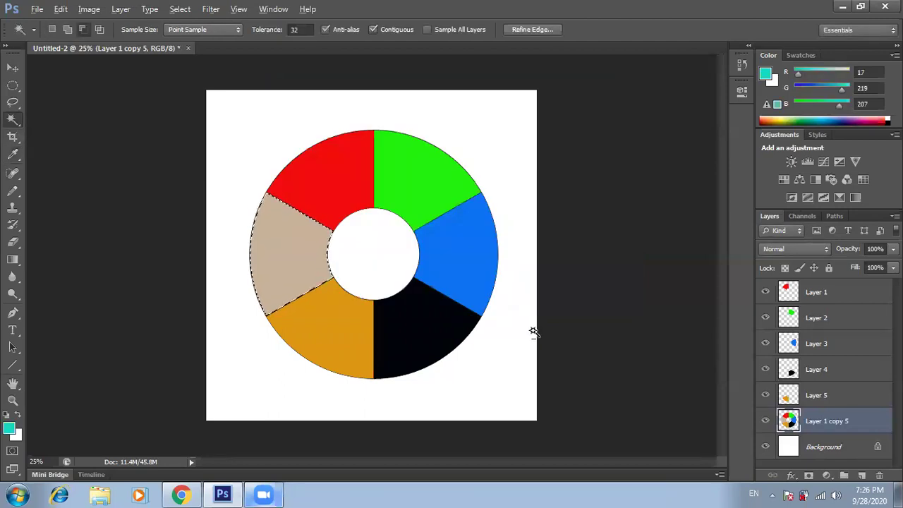
key(alt+BackSpace)
key(ctrl+j)
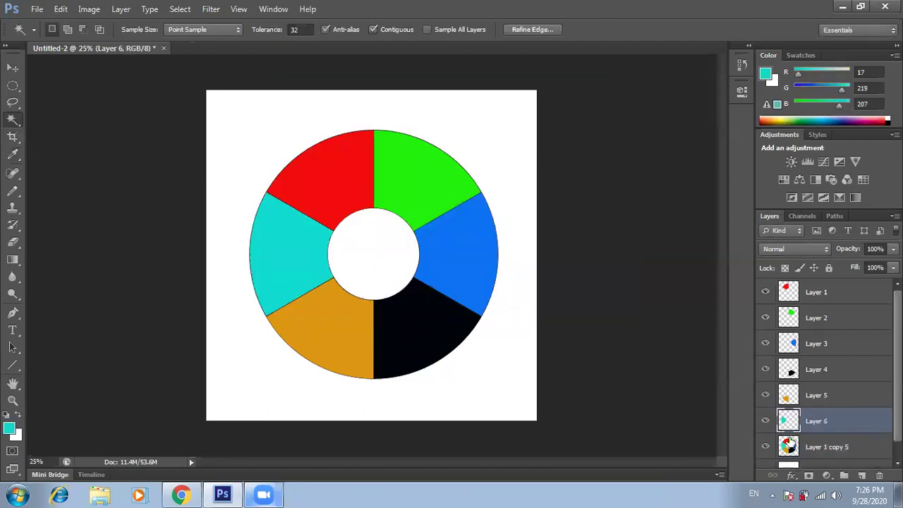
Toggle Layer 1 copy 5's visibility repeatedly to compare the ring with and without outlines
click(767, 448)
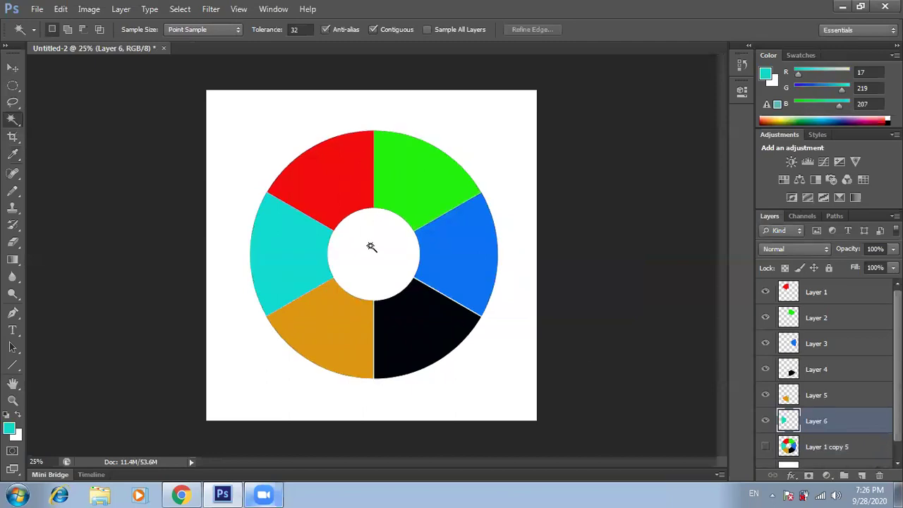
click(767, 447)
click(768, 447)
click(768, 447)
click(768, 448)
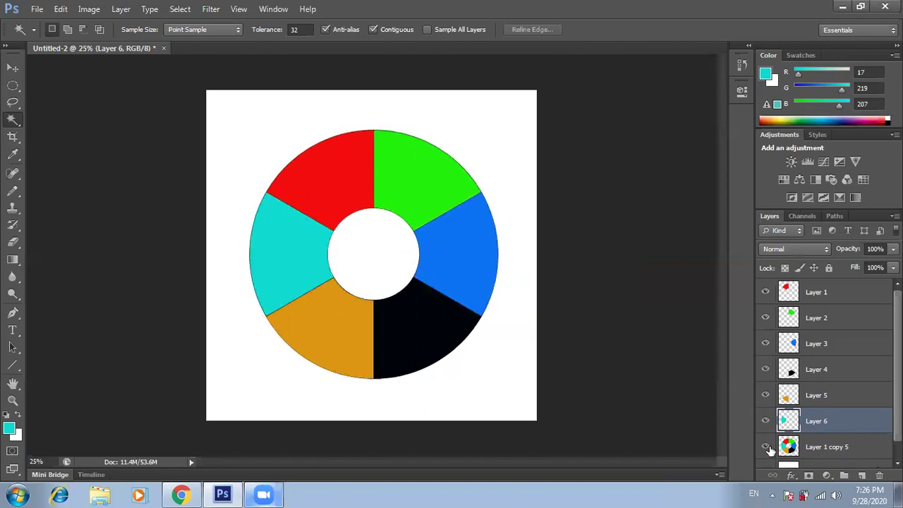
click(767, 447)
click(767, 448)
scroll(818, 345, down, 1)
scroll(819, 345, up, 1)
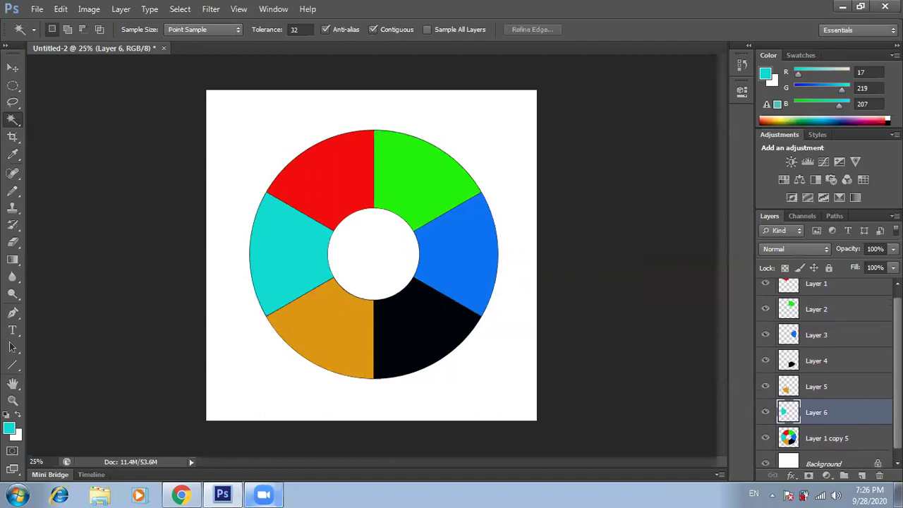
Move Layer 6 to the top of the stack with Layer 3 directly beneath it
click(826, 293)
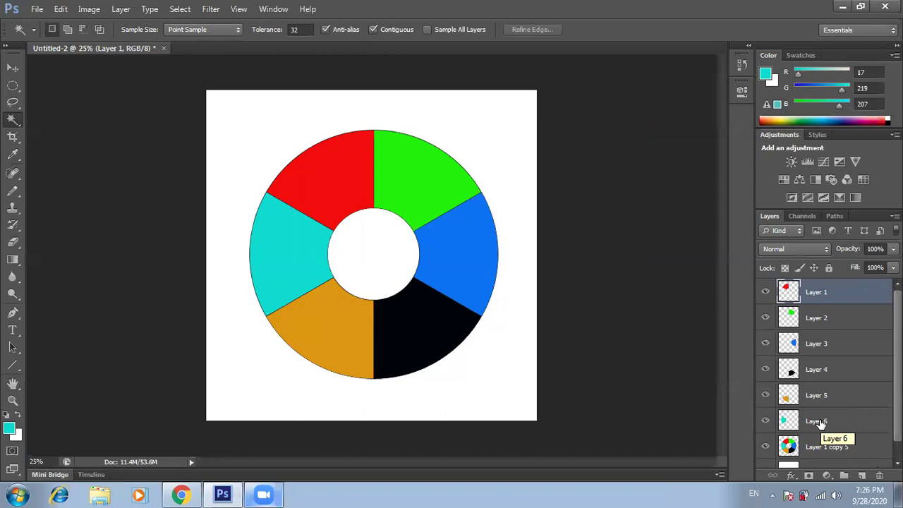
drag(829, 422, 824, 291)
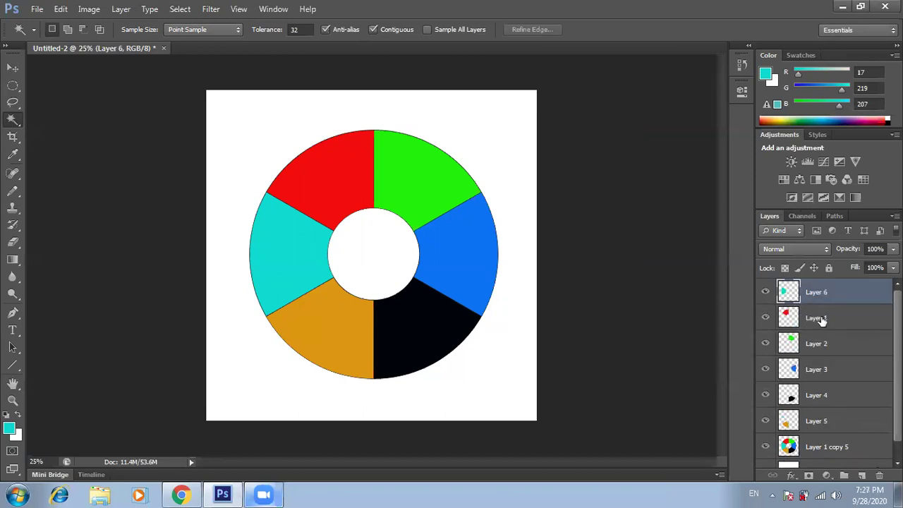
drag(825, 369, 824, 318)
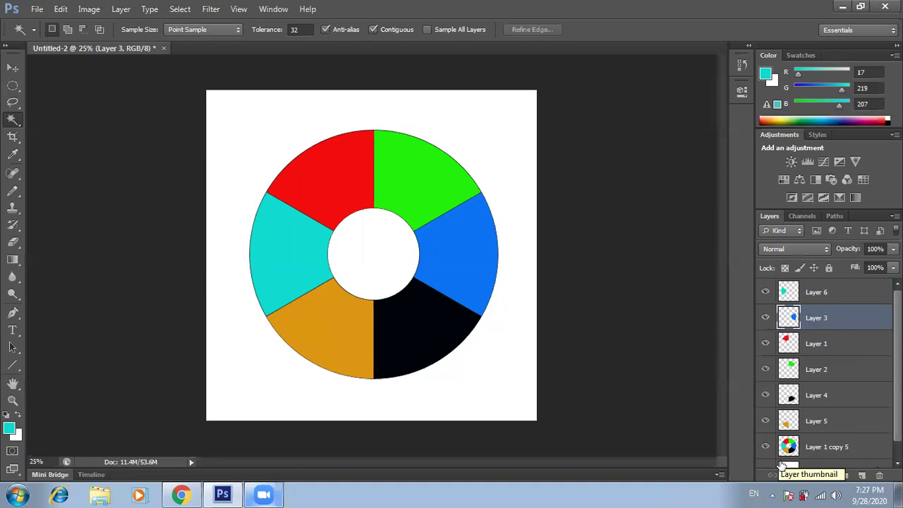
Give the cyan Layer 6 wedge the speckled preset layer style
click(12, 68)
click(649, 321)
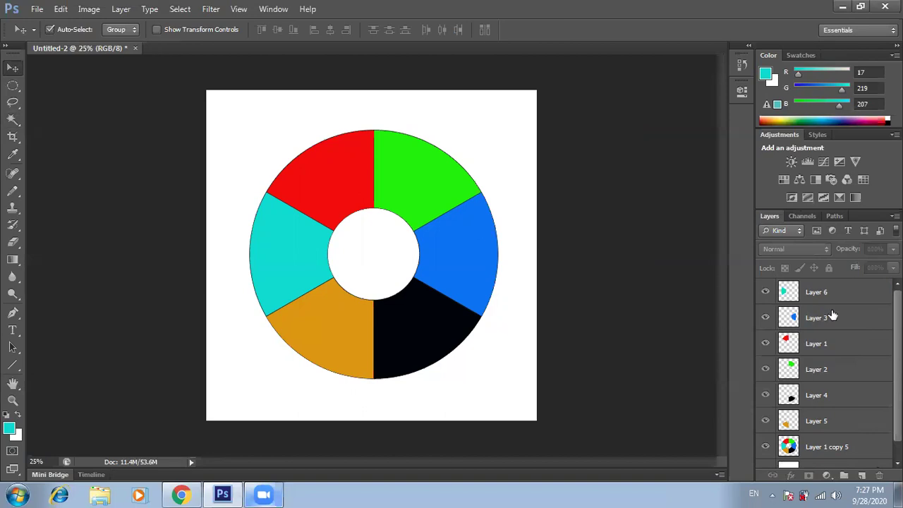
click(792, 289)
click(791, 476)
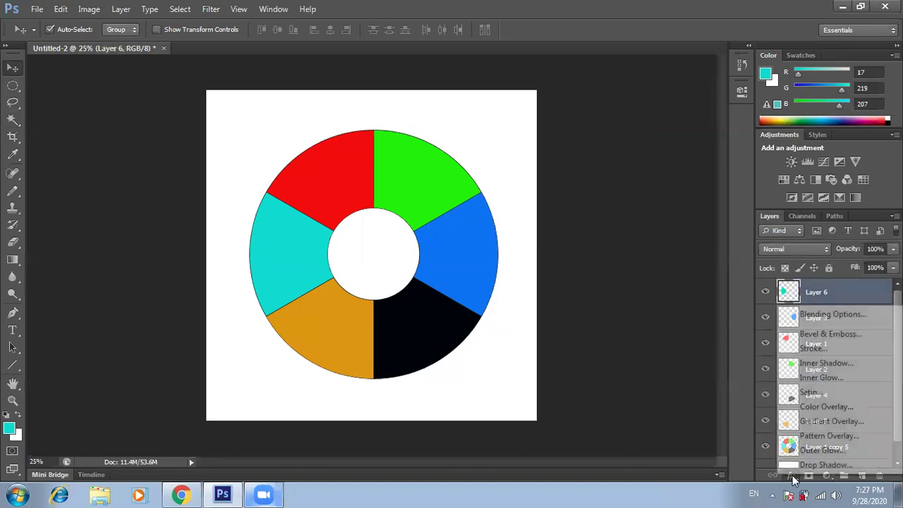
click(821, 314)
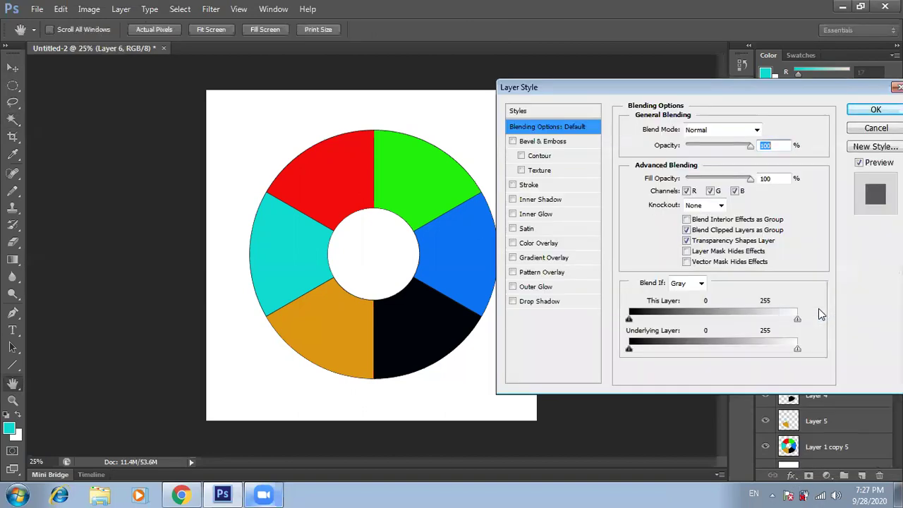
click(538, 110)
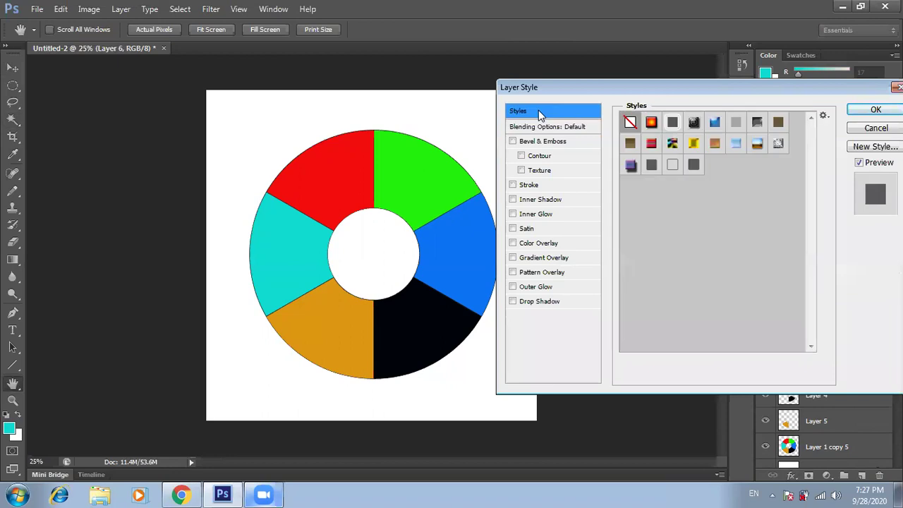
click(651, 143)
click(672, 143)
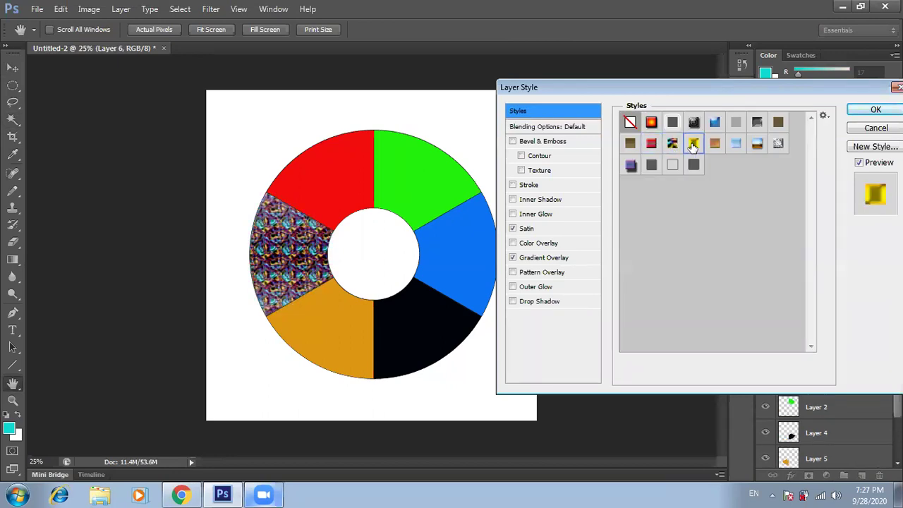
click(714, 143)
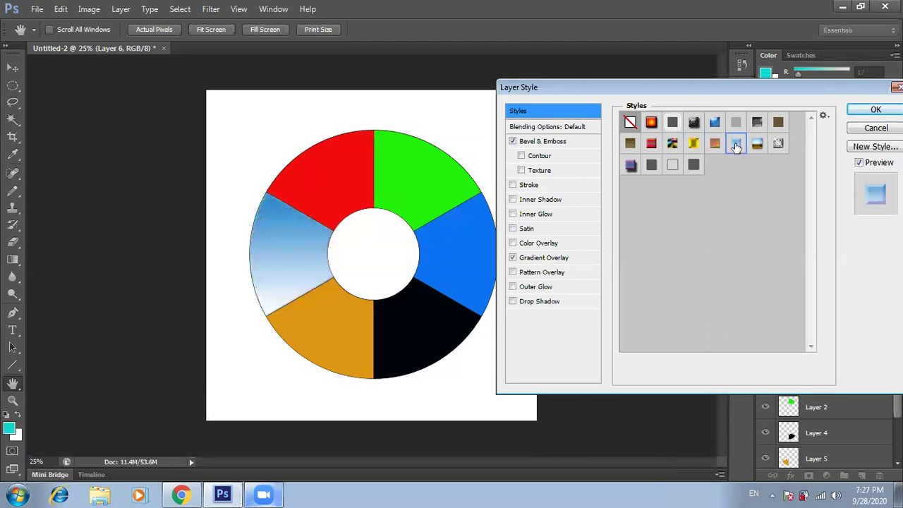
click(777, 145)
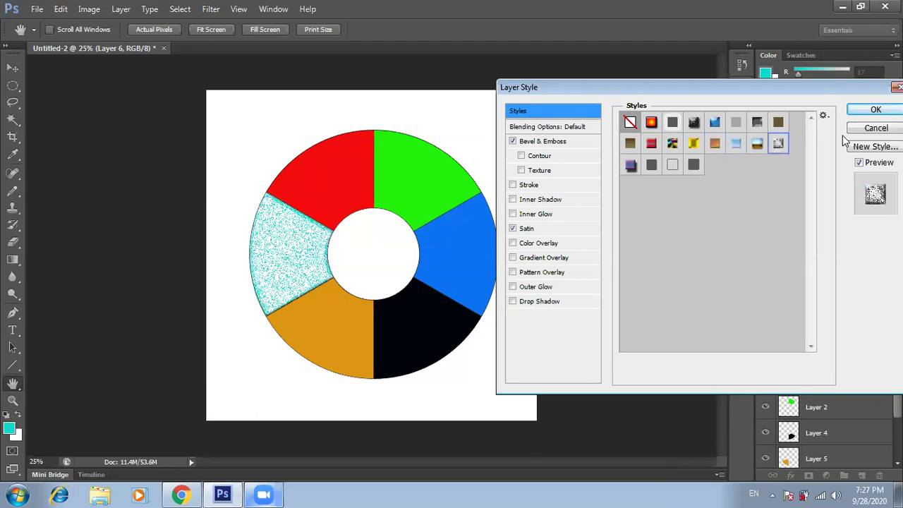
click(869, 111)
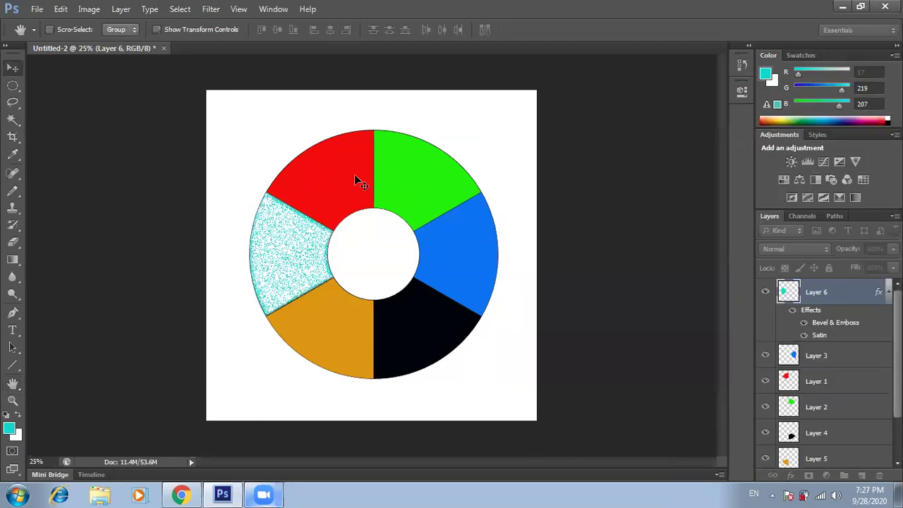
Apply the purple gradient preset style to the blue Layer 3 wedge
click(811, 358)
click(791, 475)
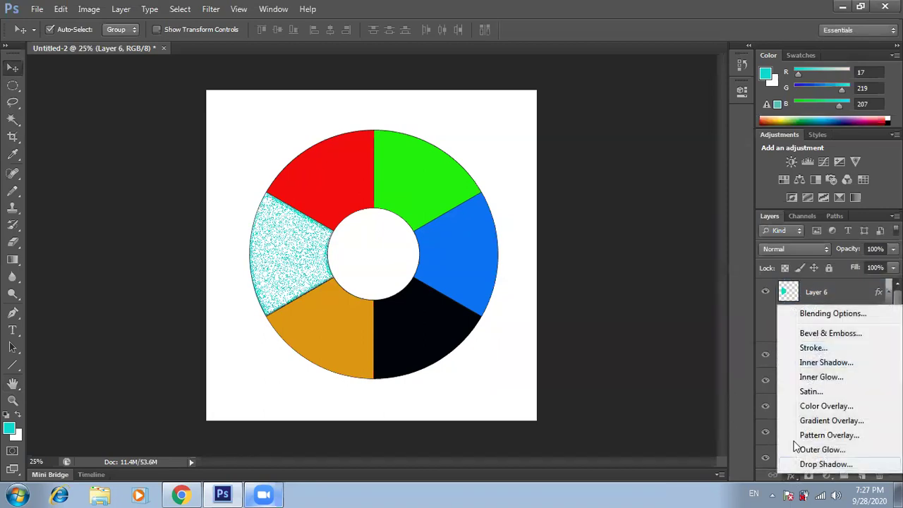
click(821, 315)
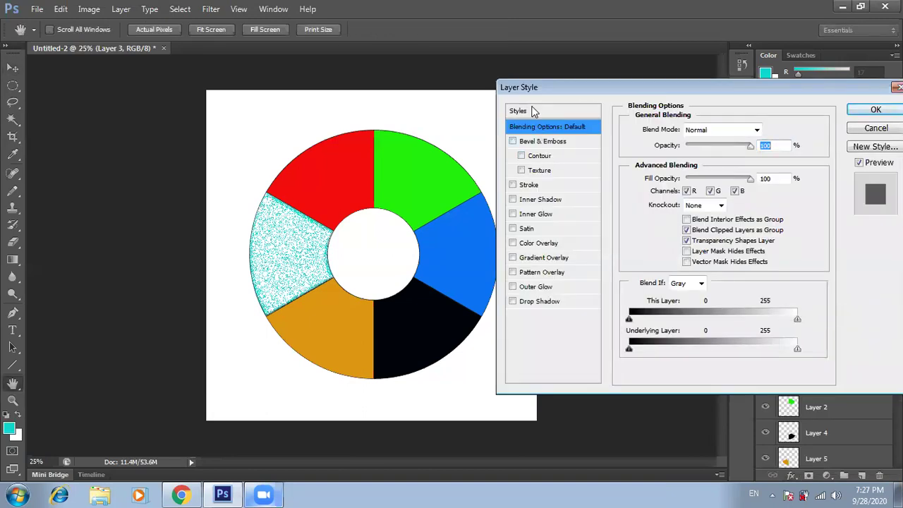
click(534, 111)
click(631, 165)
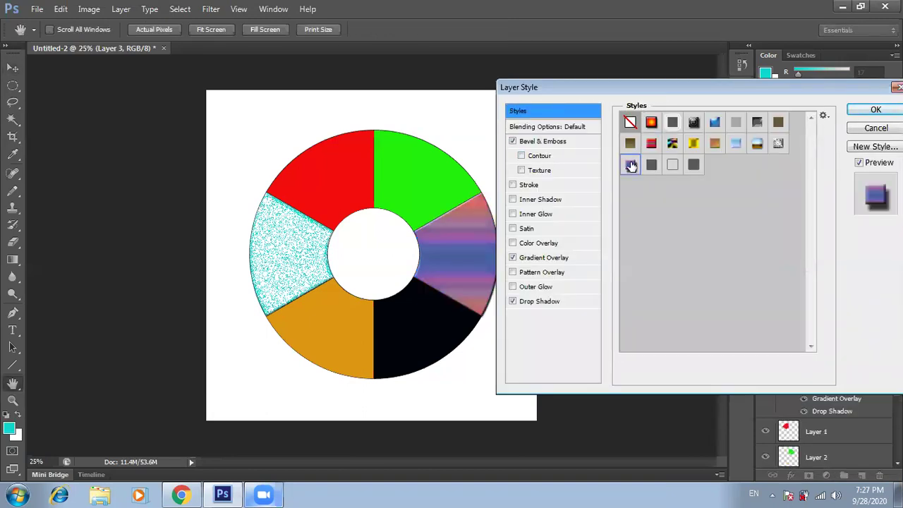
click(875, 109)
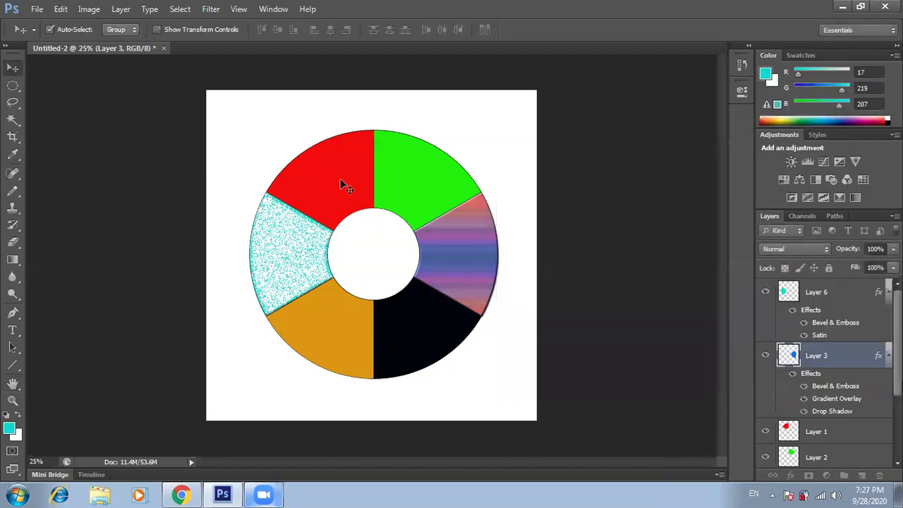
Apply the blue gradient preset style to the green Layer 2 wedge
click(416, 182)
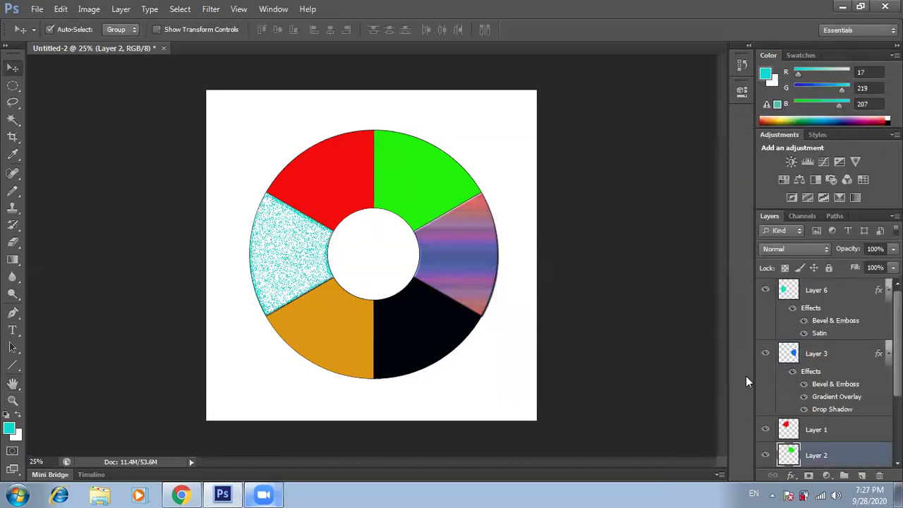
click(792, 476)
click(815, 314)
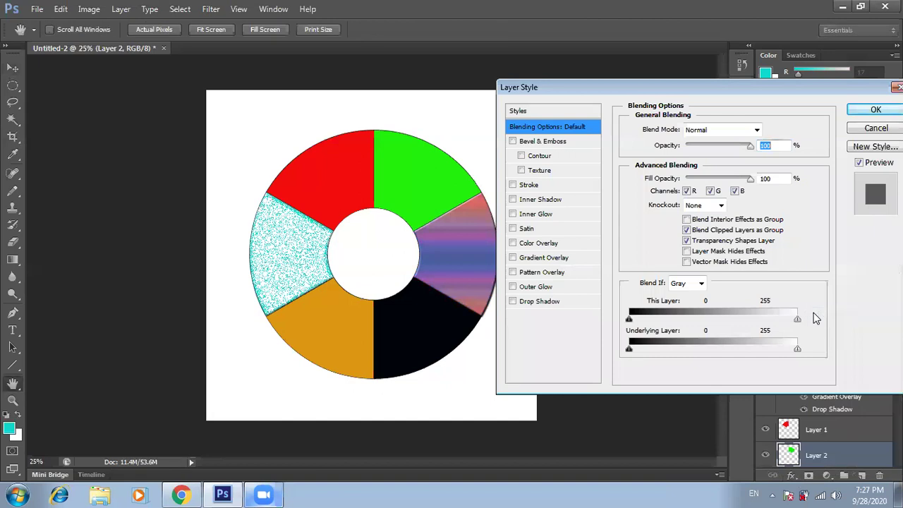
click(541, 112)
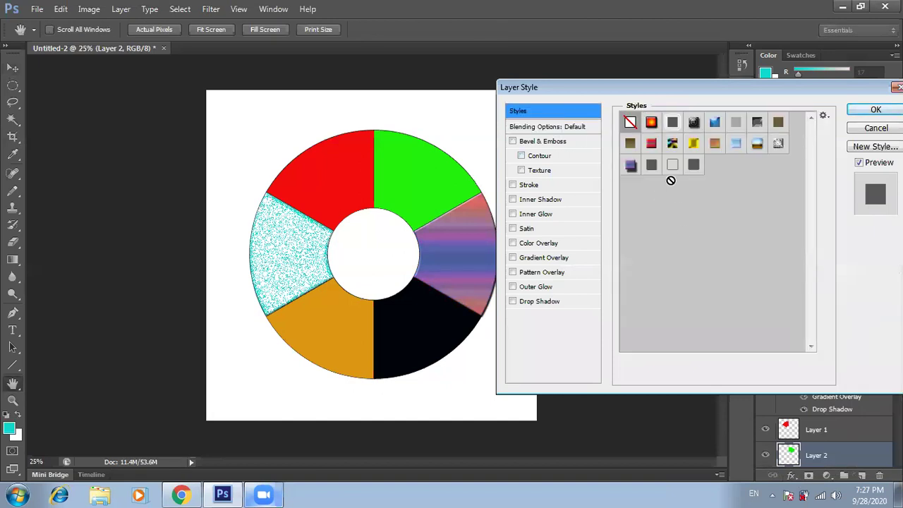
click(714, 143)
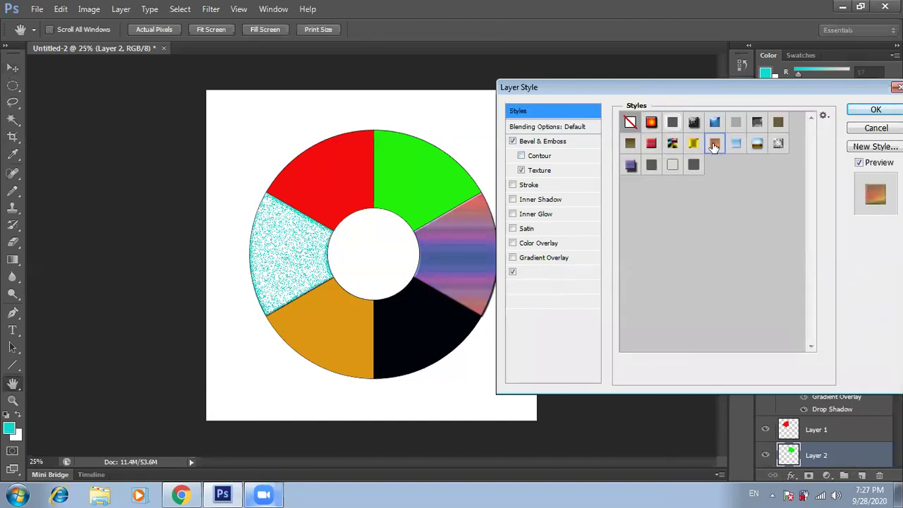
click(735, 143)
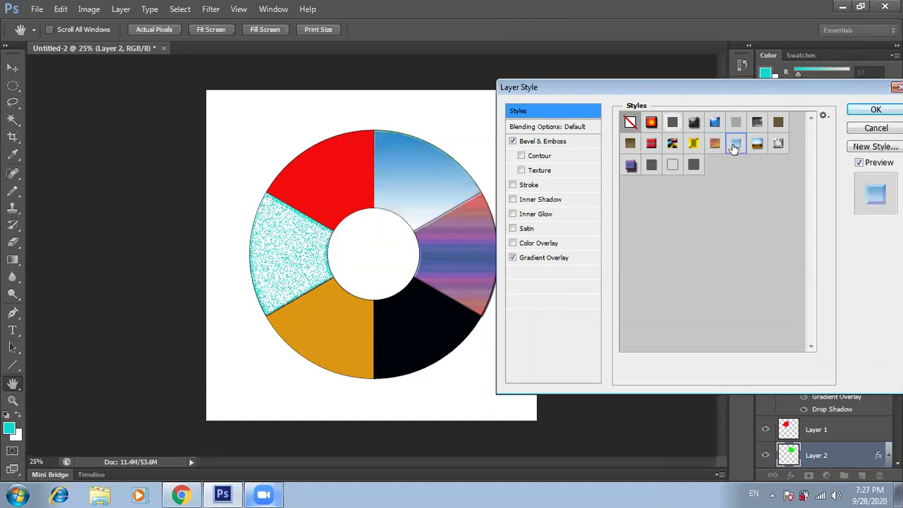
click(876, 111)
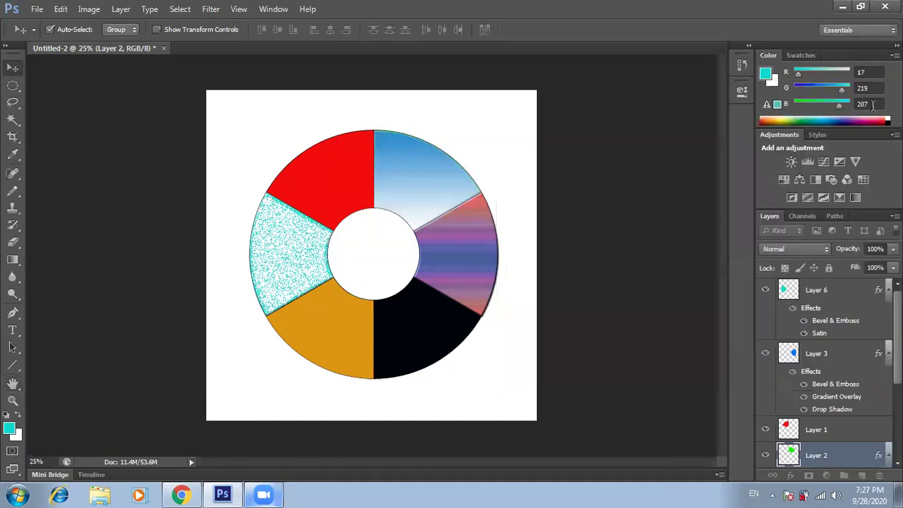
click(613, 161)
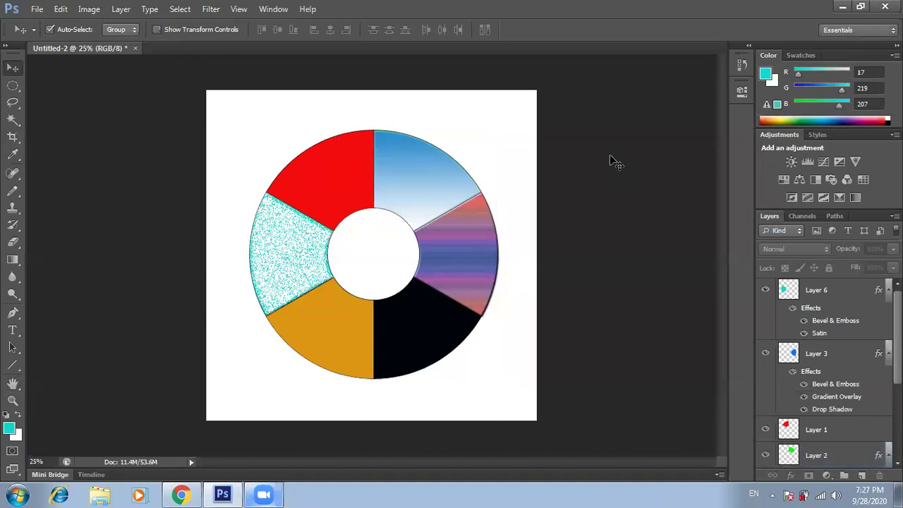
click(335, 189)
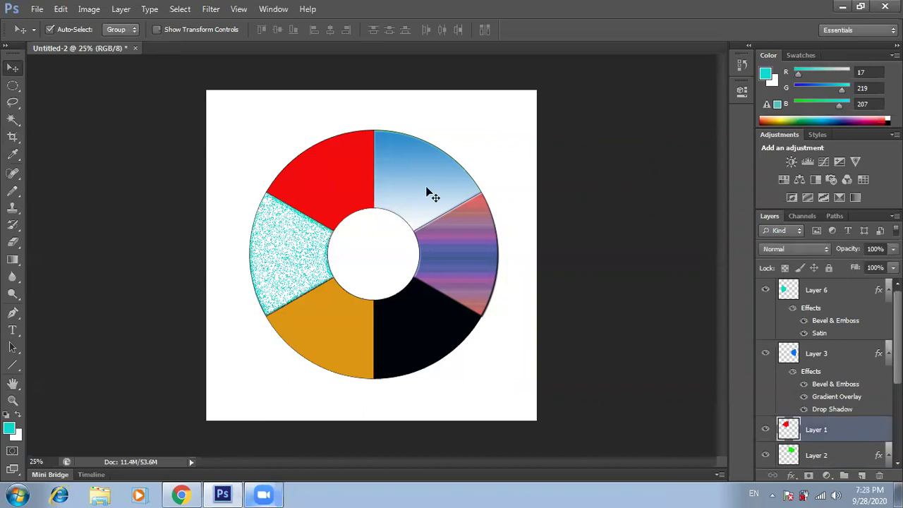
click(423, 192)
click(471, 253)
click(402, 319)
click(328, 321)
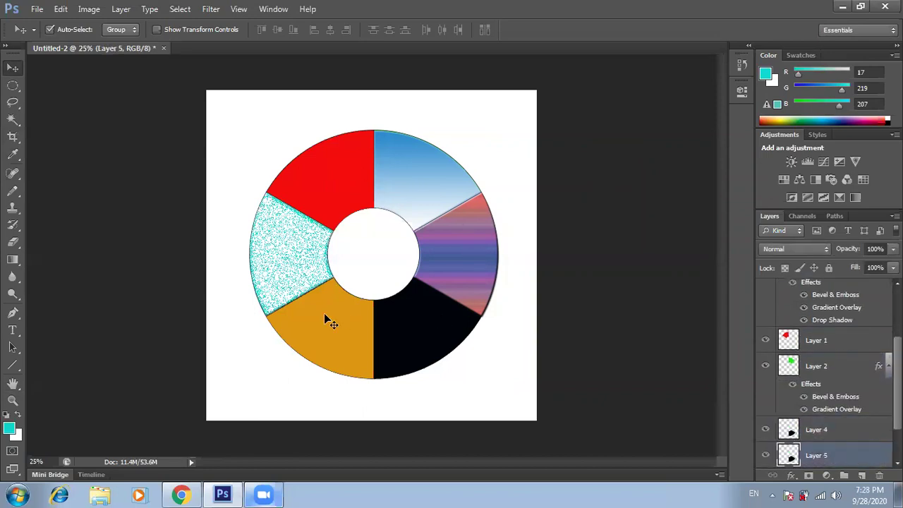
click(180, 494)
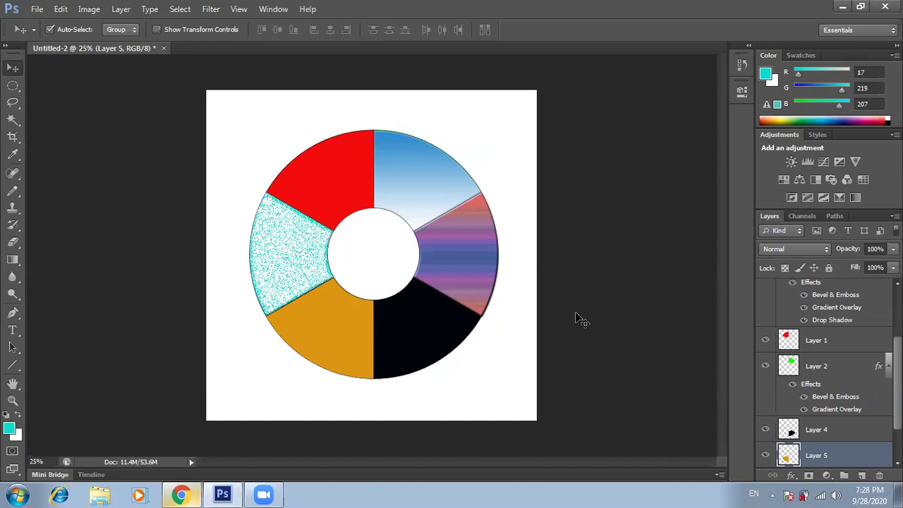
Create a 2000 × 2000 px, 72 ppi RGB document with a white background
key(ctrl+n)
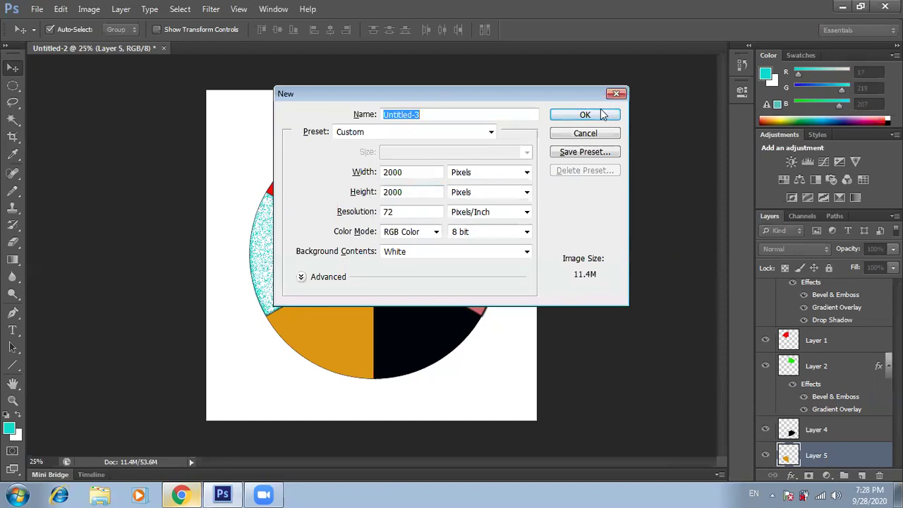
click(603, 115)
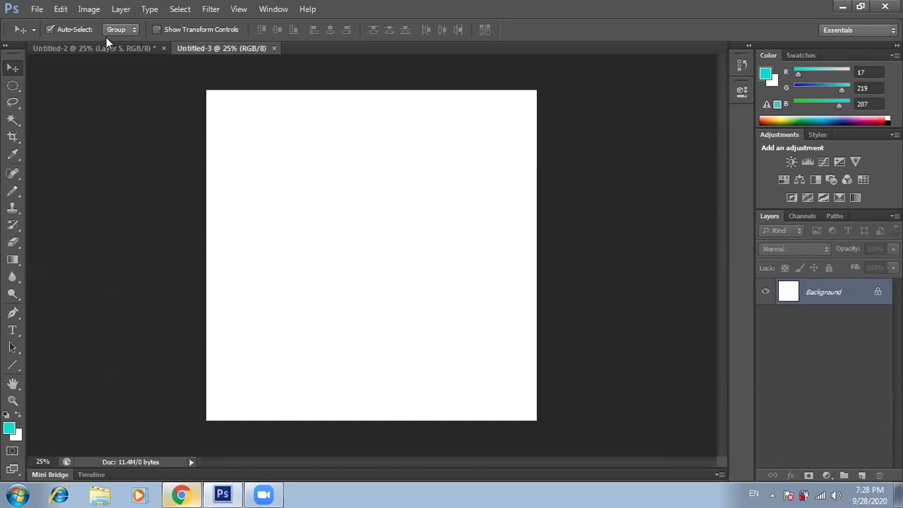
click(120, 10)
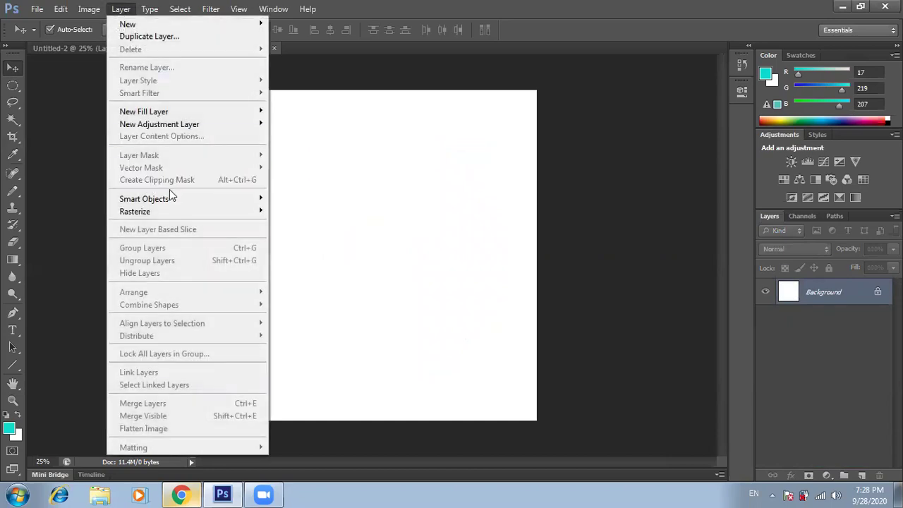
On a new layer, draw a fleur-de-lis custom shape near the canvas centre
click(38, 176)
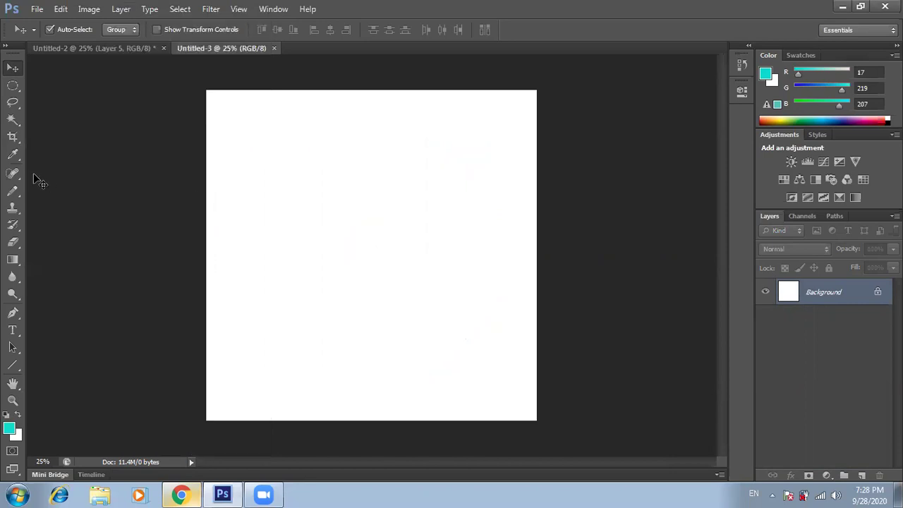
click(862, 475)
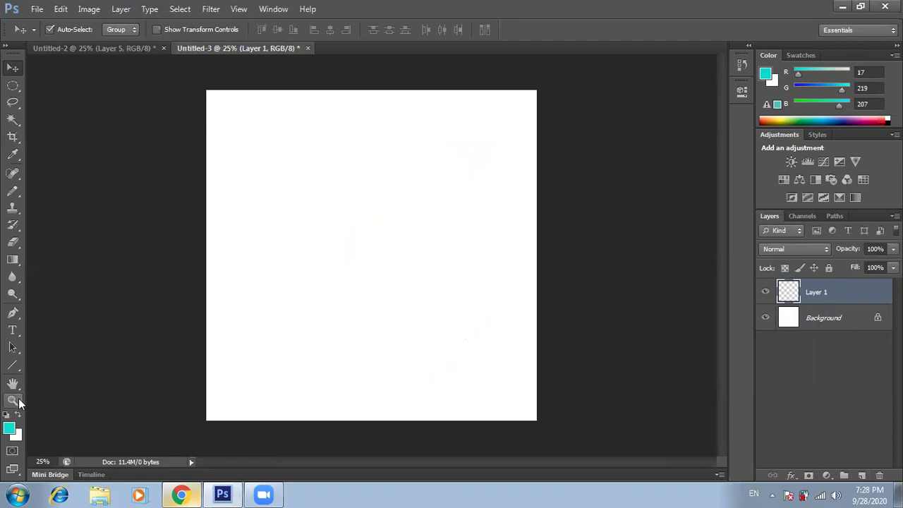
click(13, 383)
click(14, 365)
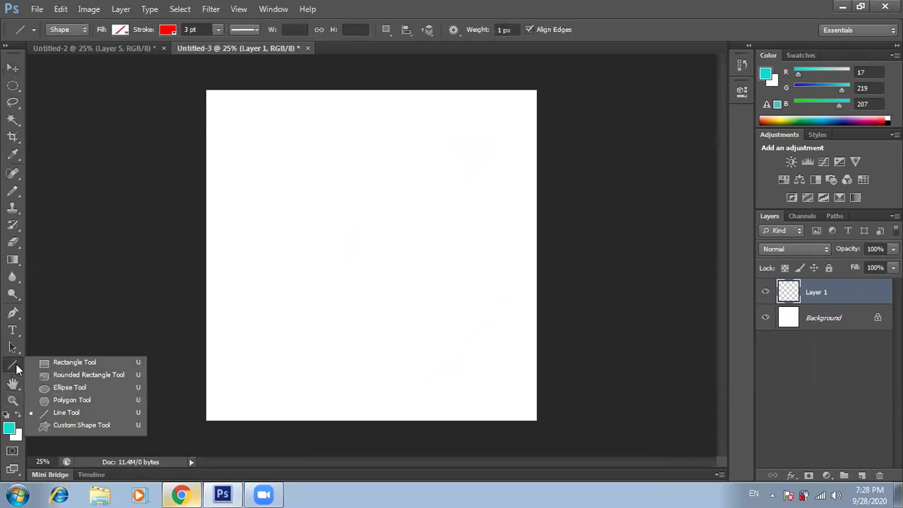
click(59, 425)
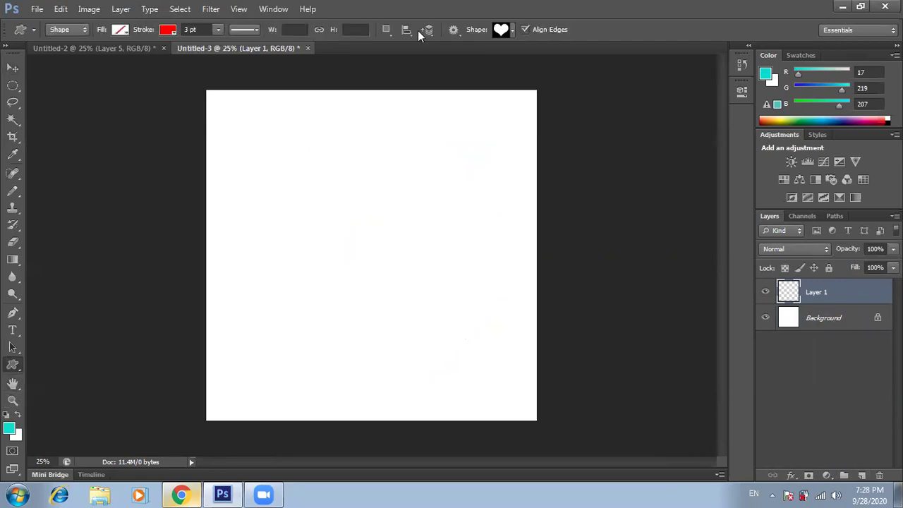
click(512, 29)
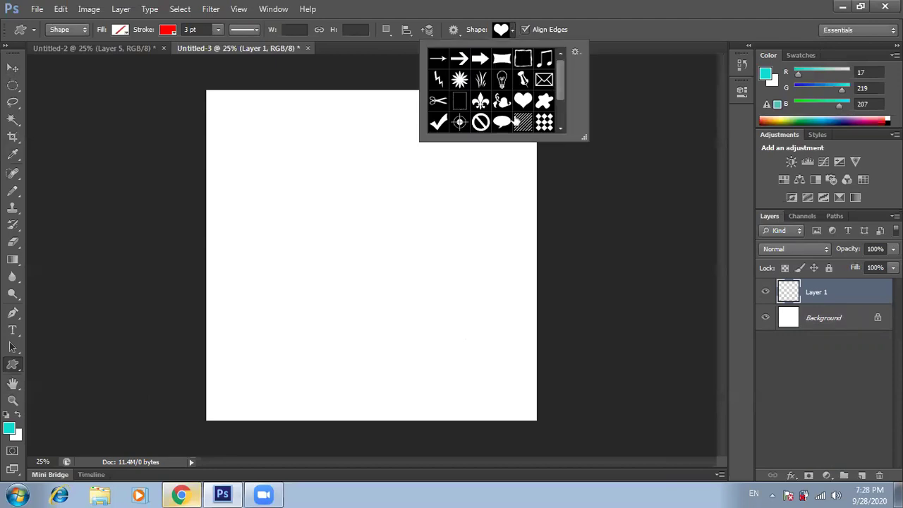
click(481, 101)
mouse_move(339, 175)
mouse_down()
mouse_move(357, 226)
mouse_move(401, 249)
mouse_up()
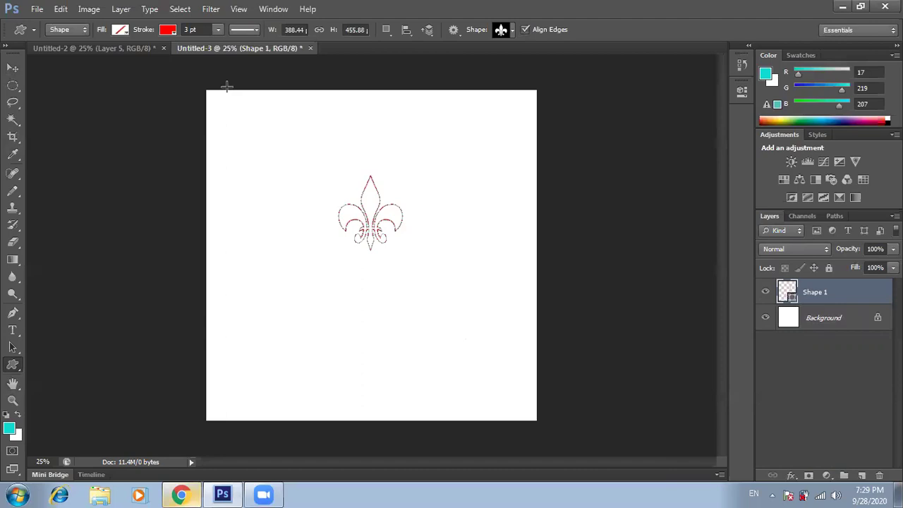
Set the fleur-de-lis stroke to 6 pt, nudge it up-right, and duplicate it
click(198, 29)
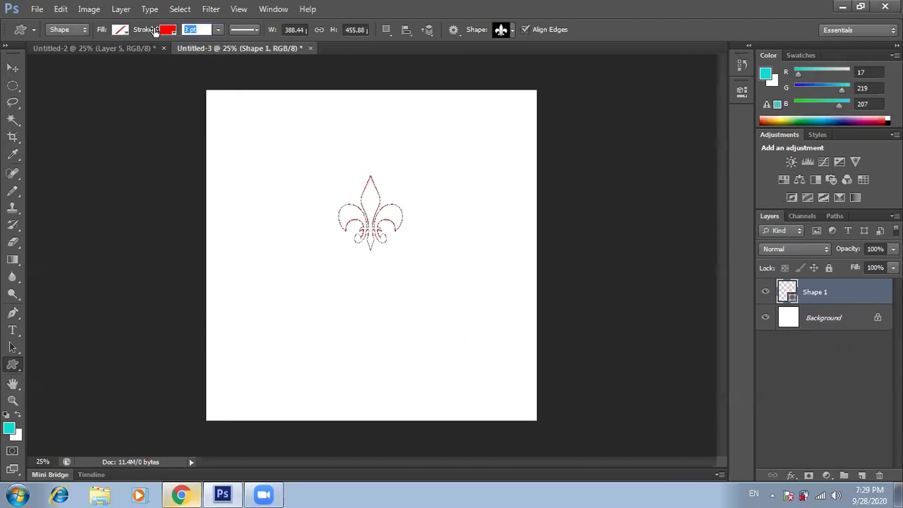
text(6)
key(Return)
click(13, 68)
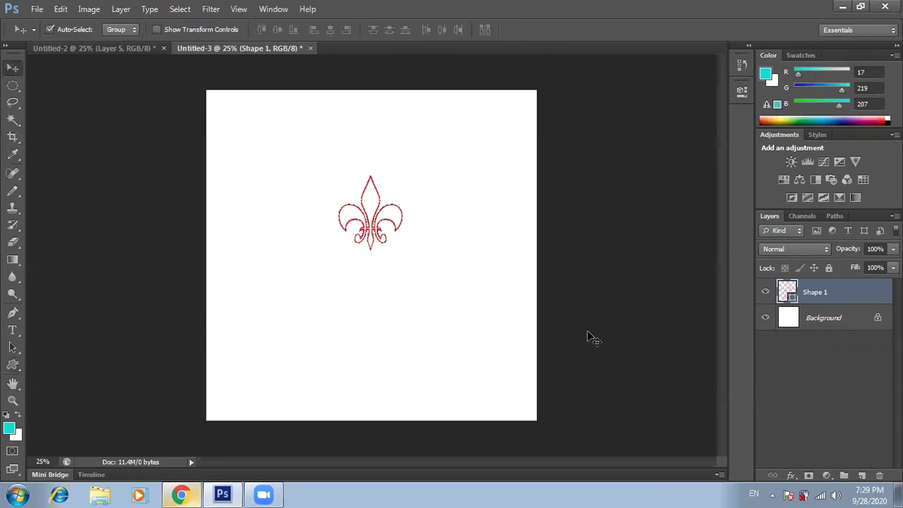
drag(371, 223, 381, 212)
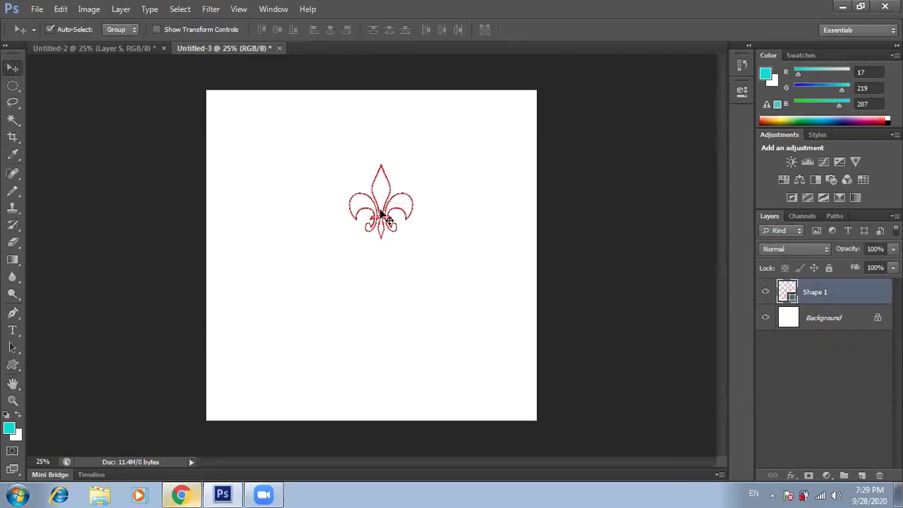
key(ctrl+j)
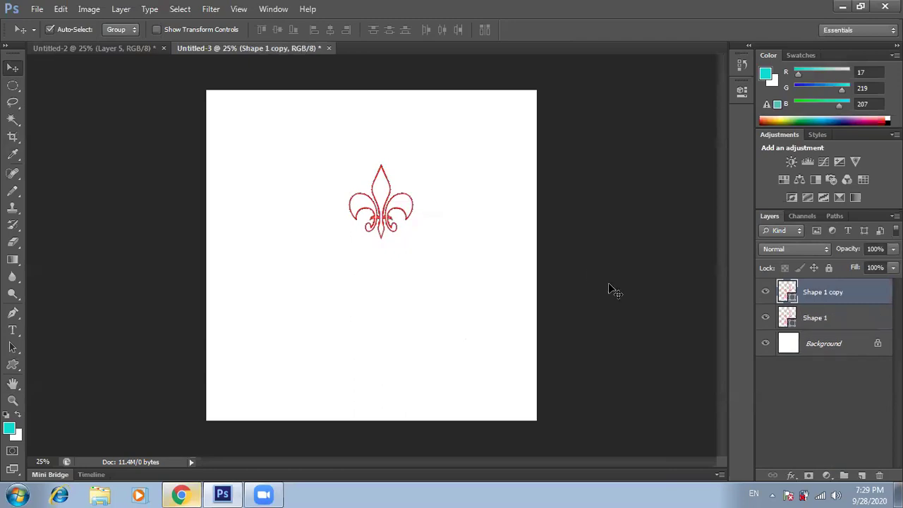
Rotate the copied fleur-de-lis by 20 degrees and apply the transform
key(ctrl+t)
drag(413, 147, 445, 163)
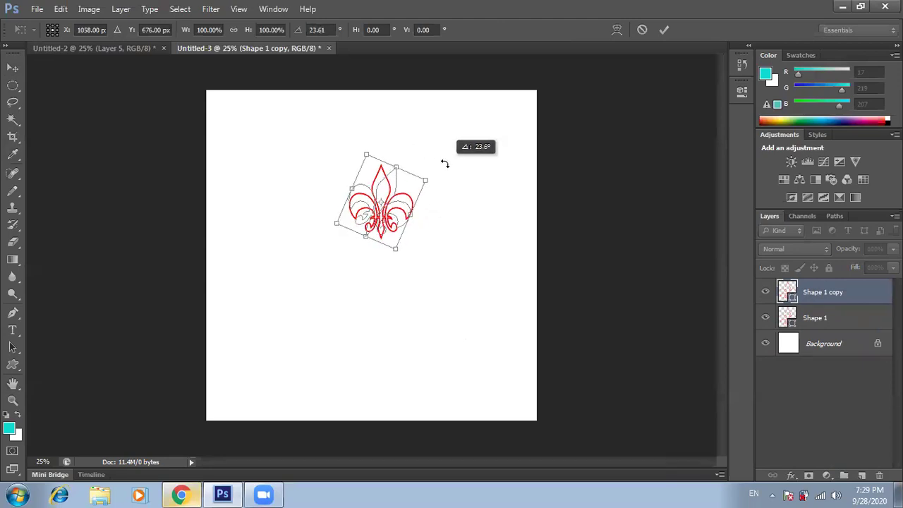
drag(444, 163, 444, 164)
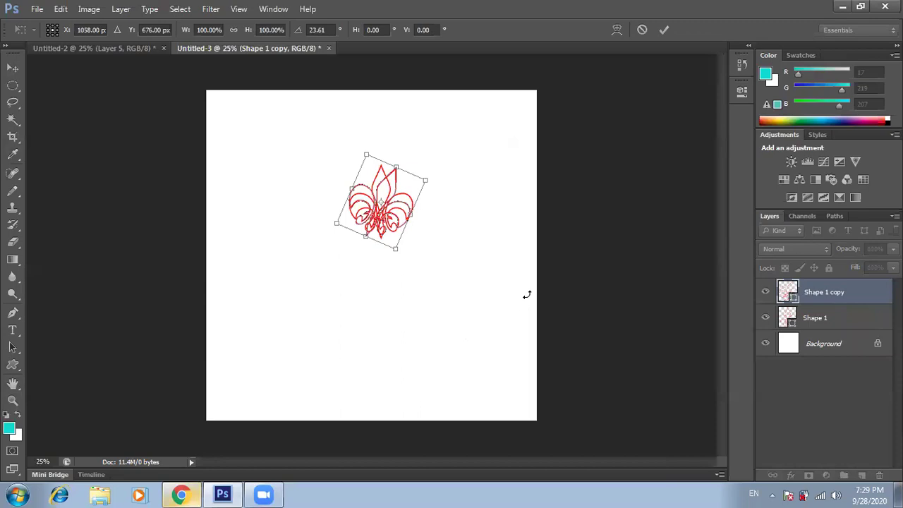
click(309, 30)
text(20)
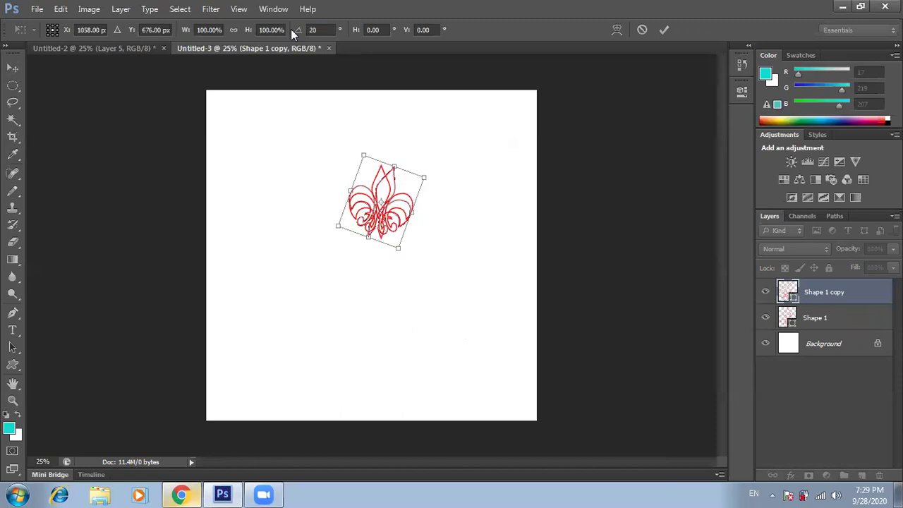
click(13, 68)
click(412, 195)
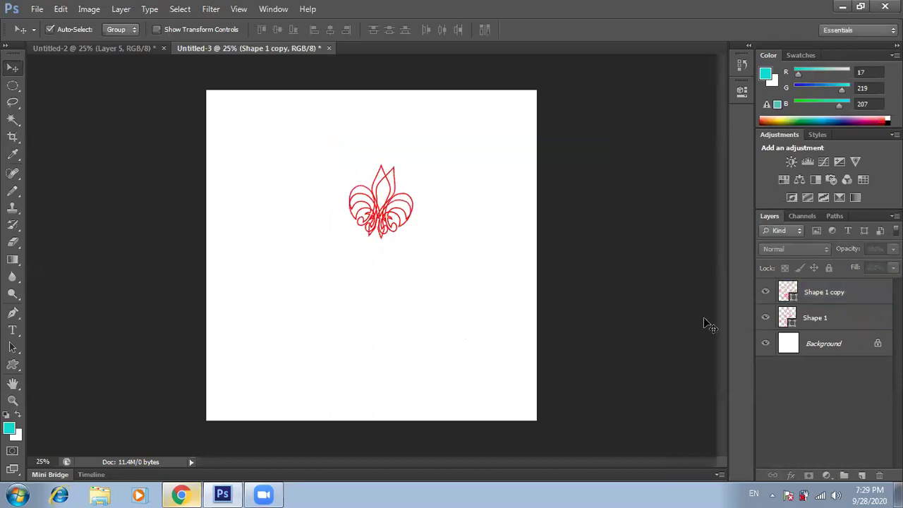
click(482, 214)
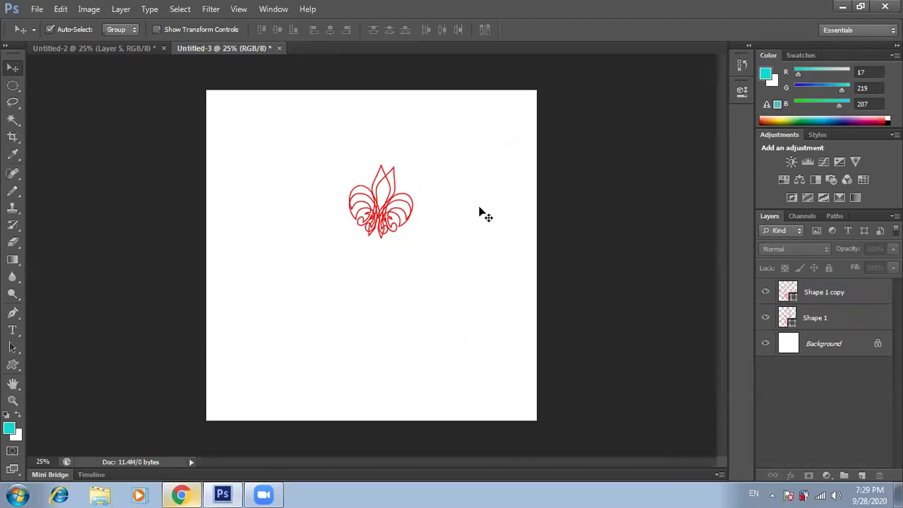
Repeat the rotated duplicate on Shape 1 copy to build a circular emblem
click(824, 292)
key(ctrl+alt+shift+t)
key(ctrl+alt+shift+t)
key(ctrl+alt+shift+t)
key(ctrl+alt+shift+t)
key(ctrl+alt+shift+t)
key(ctrl+alt+shift+t)
key(ctrl+alt+shift+t)
key(ctrl+alt+shift+t)
key(ctrl+alt+shift+t)
key(ctrl+alt+shift+t)
key(ctrl+alt+shift+t)
key(ctrl+alt+shift+t)
key(ctrl+alt+shift+t)
key(ctrl+alt+shift+t)
key(ctrl+alt+shift+t)
key(ctrl+alt+shift+t)
key(ctrl+alt+shift+t)
key(ctrl+alt+shift+t)
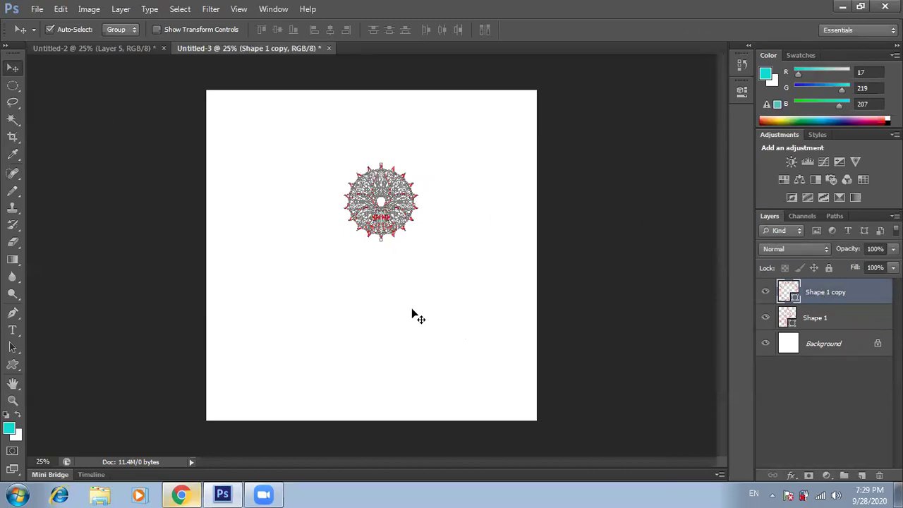
click(621, 311)
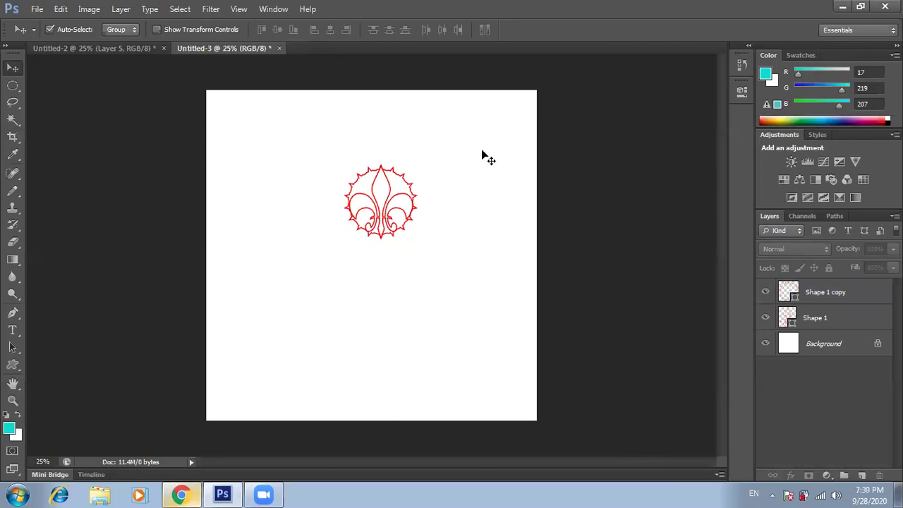
mouse_move(482, 140)
mouse_down()
mouse_move(474, 158)
mouse_move(332, 245)
mouse_up()
Delete both fleur-de-lis shape layers and switch to the Brush tool
key(Delete)
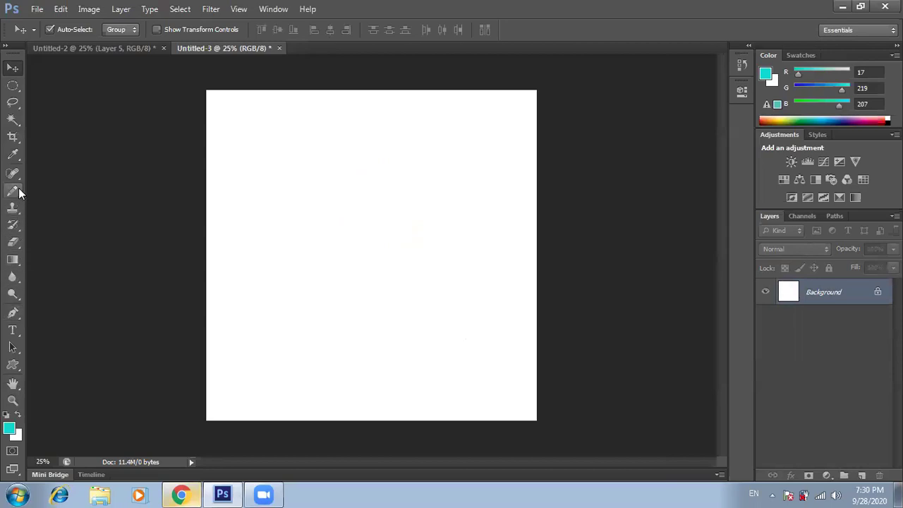
drag(19, 194, 65, 187)
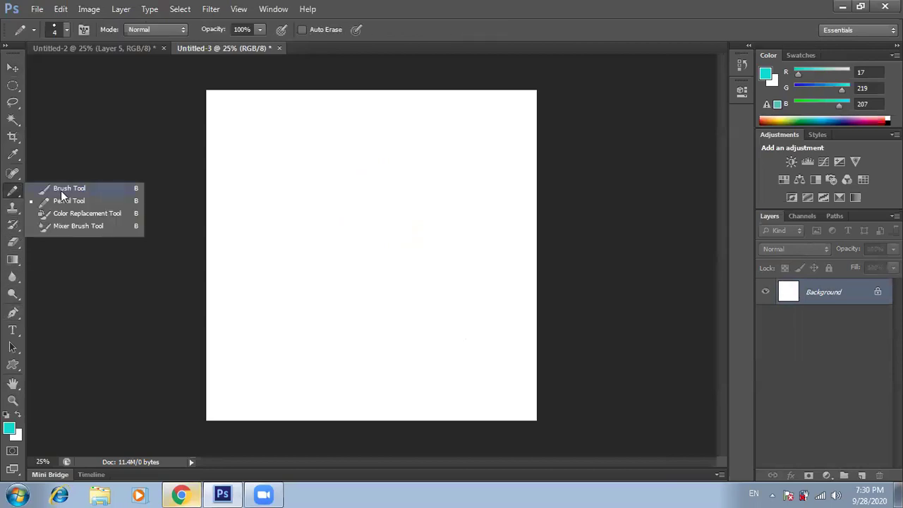
click(66, 30)
click(66, 29)
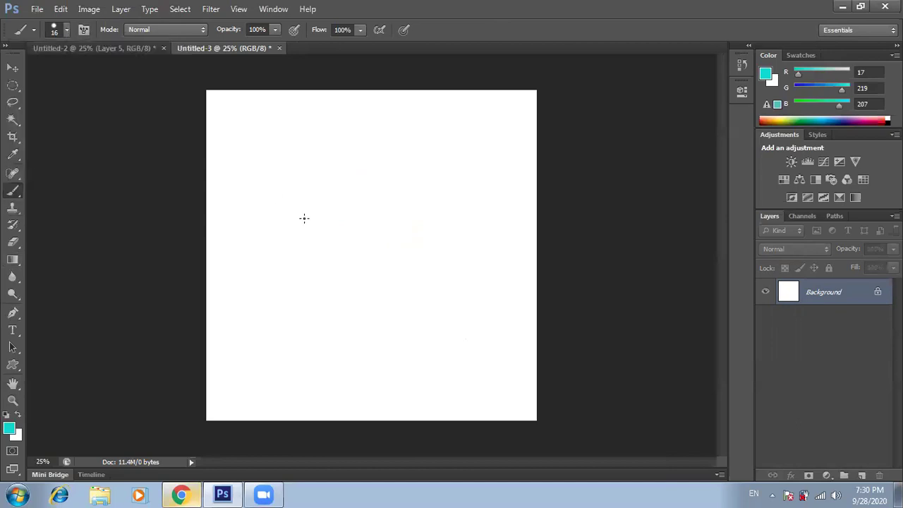
Set the foreground colour to near-black #101111
click(10, 428)
click(306, 274)
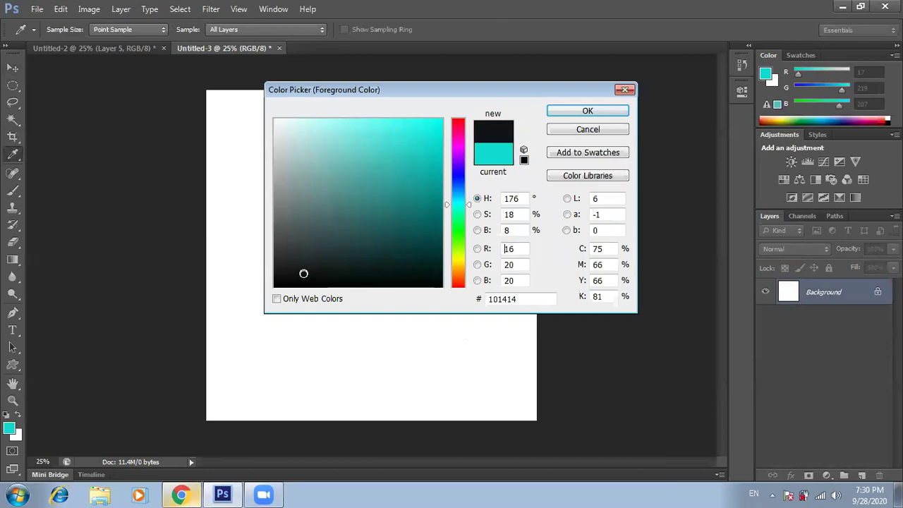
click(287, 276)
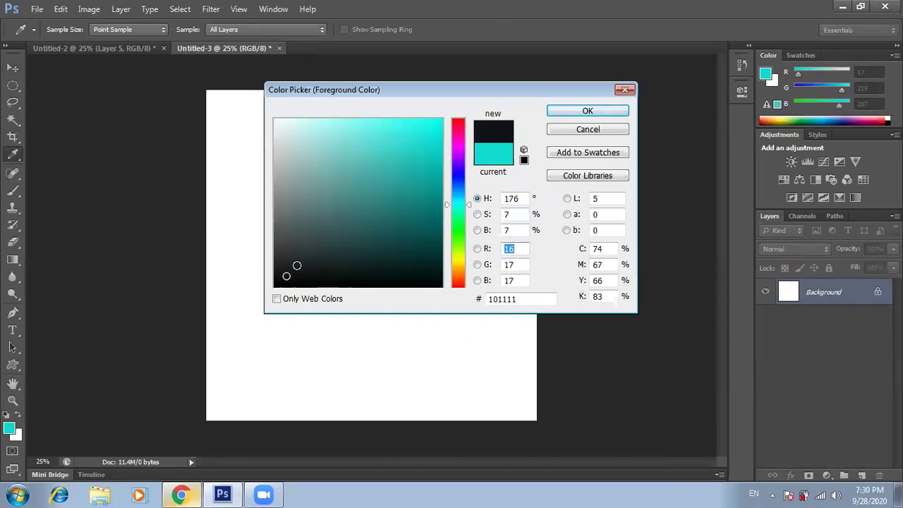
click(585, 112)
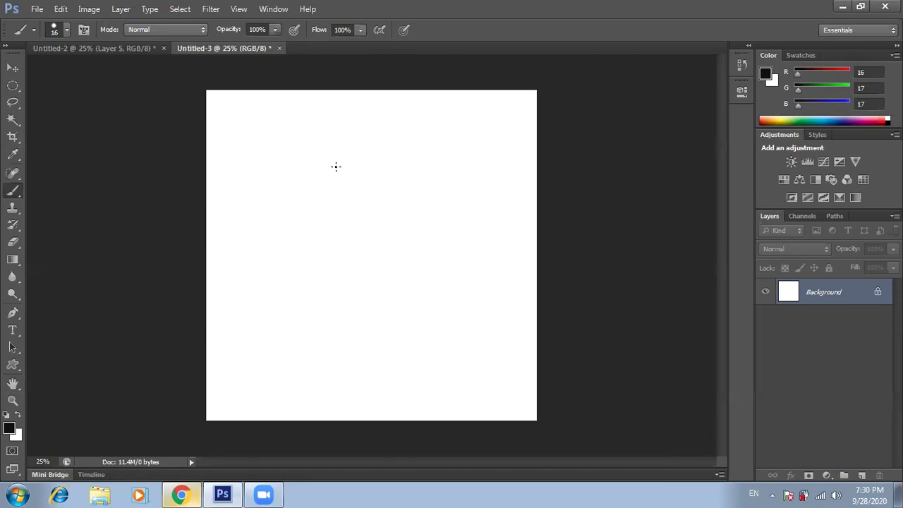
Paint a test J stroke on the canvas, then undo it
mouse_move(336, 157)
mouse_down()
mouse_move(387, 157)
mouse_move(361, 163)
mouse_move(355, 199)
mouse_move(333, 186)
mouse_up()
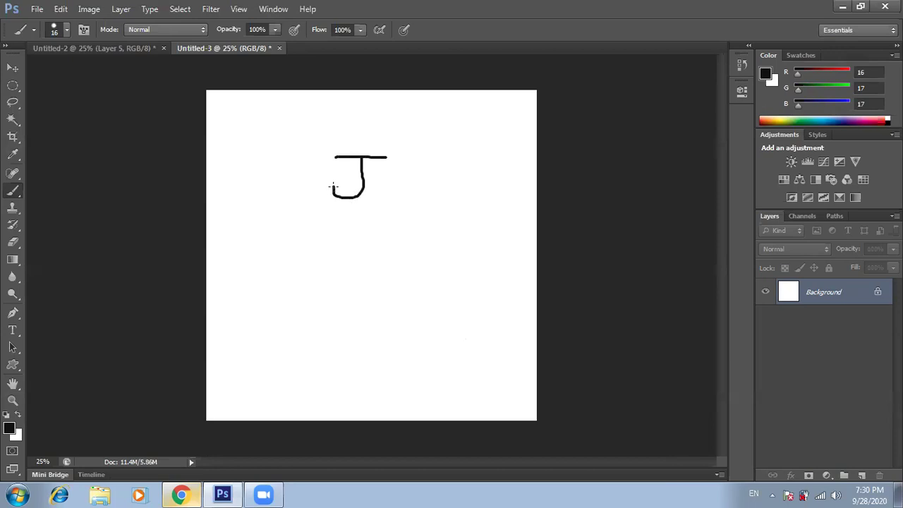
click(12, 68)
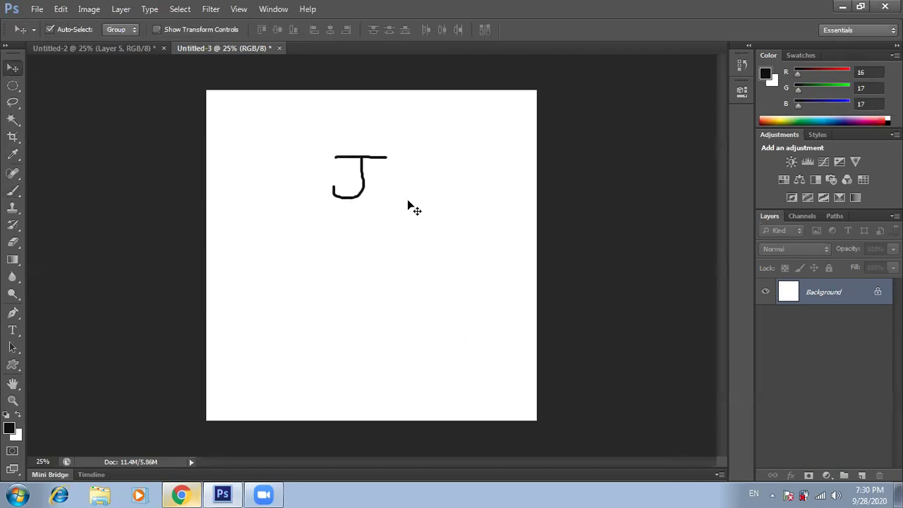
key(ctrl+alt+z)
key(ctrl+alt+z)
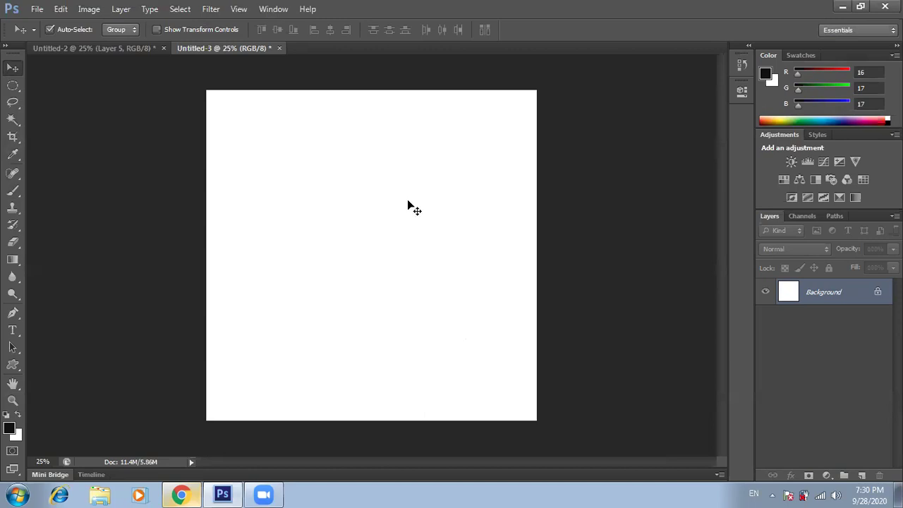
Brush a black J stroke on a new empty layer in the upper canvas area
click(861, 477)
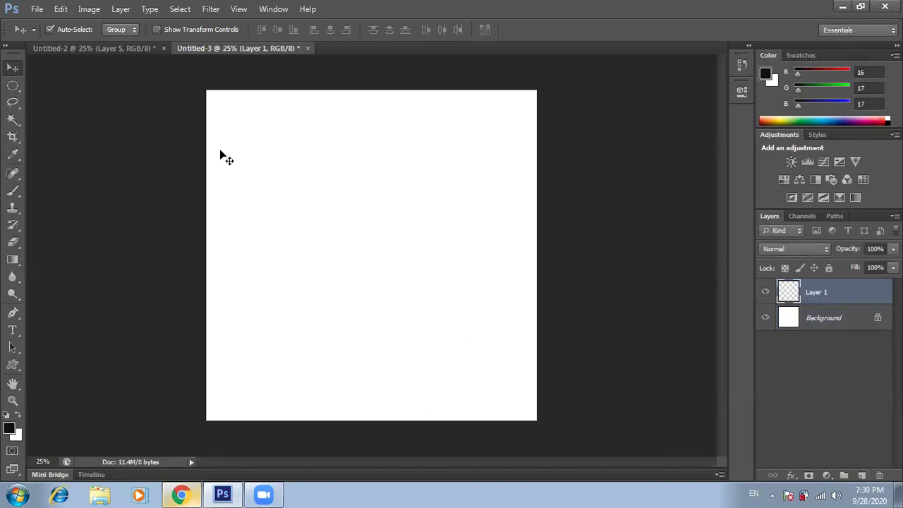
click(13, 190)
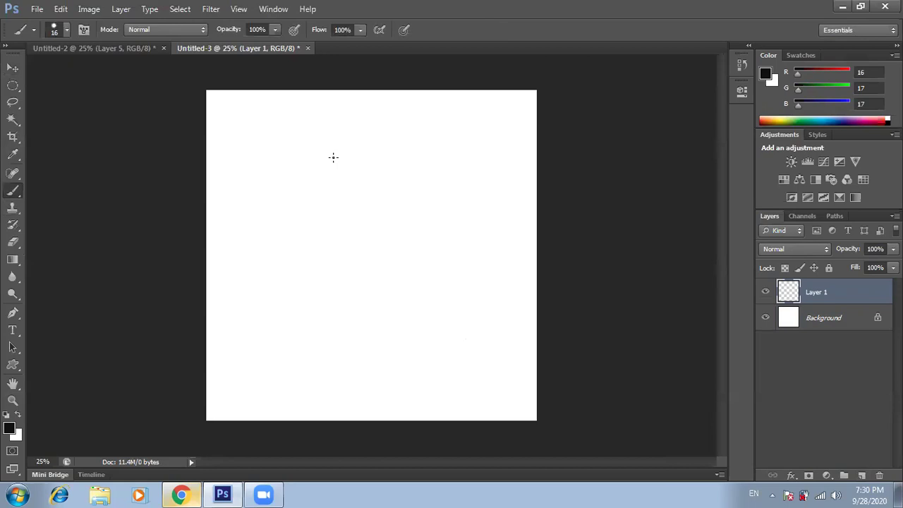
mouse_move(335, 153)
mouse_down()
mouse_move(390, 153)
mouse_move(364, 177)
mouse_move(364, 195)
mouse_move(342, 200)
mouse_move(335, 185)
mouse_up()
click(12, 67)
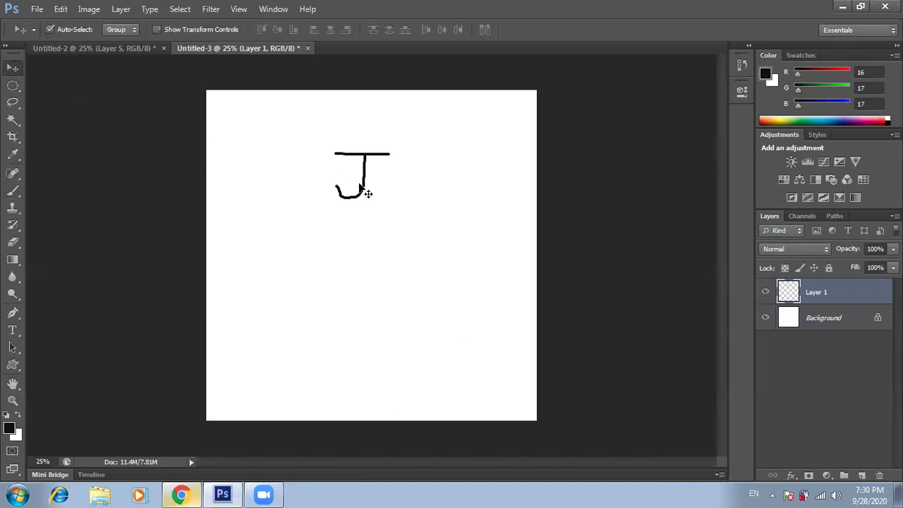
Duplicate the J layer and rotate the copy by about 10.5°
key(ctrl+j)
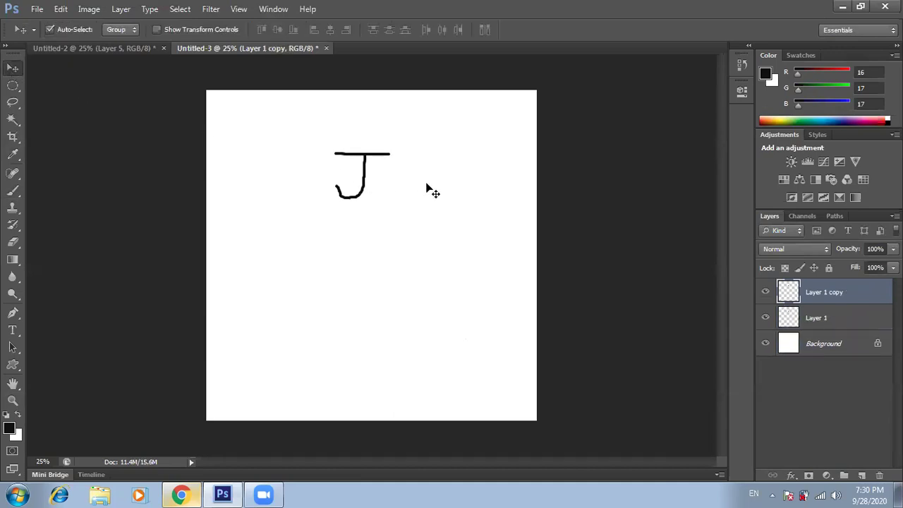
key(ctrl+t)
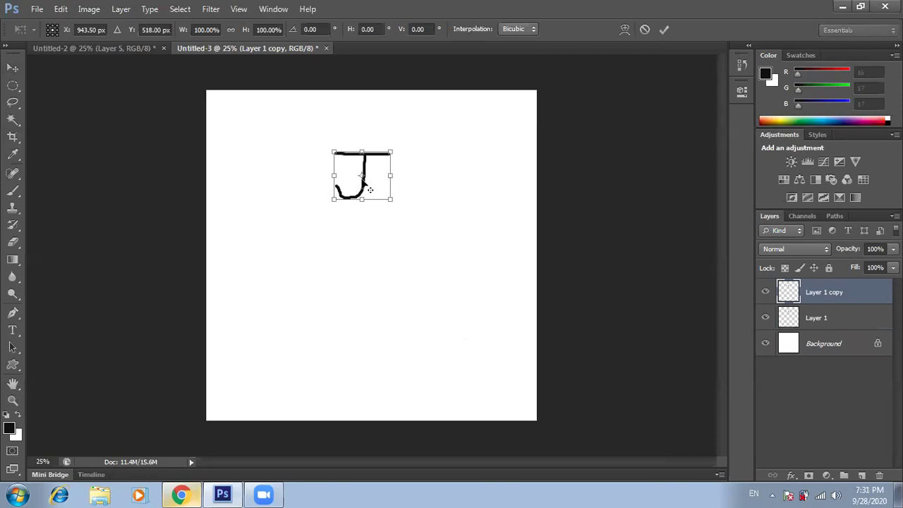
drag(400, 137, 407, 151)
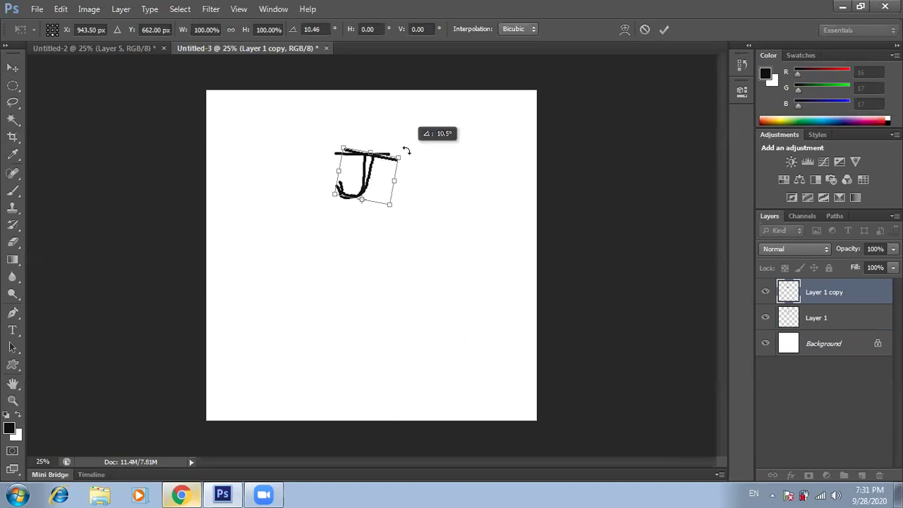
key(Return)
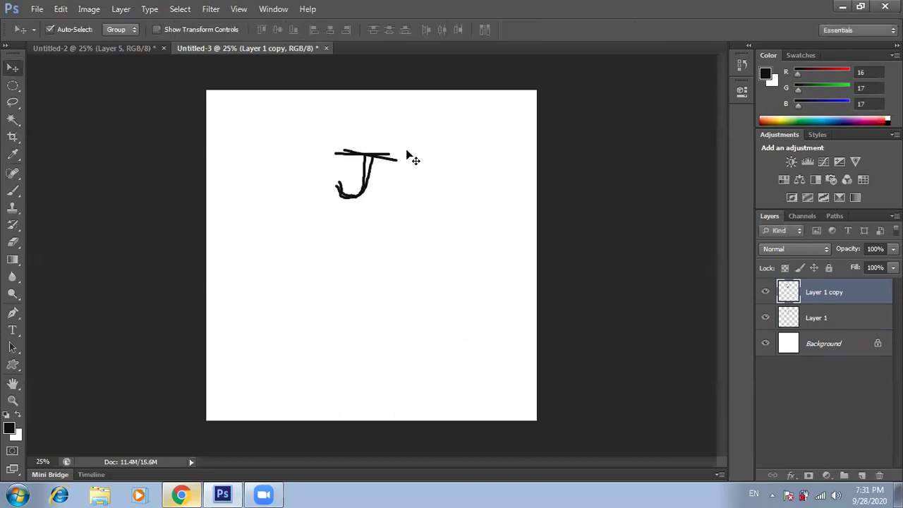
click(441, 129)
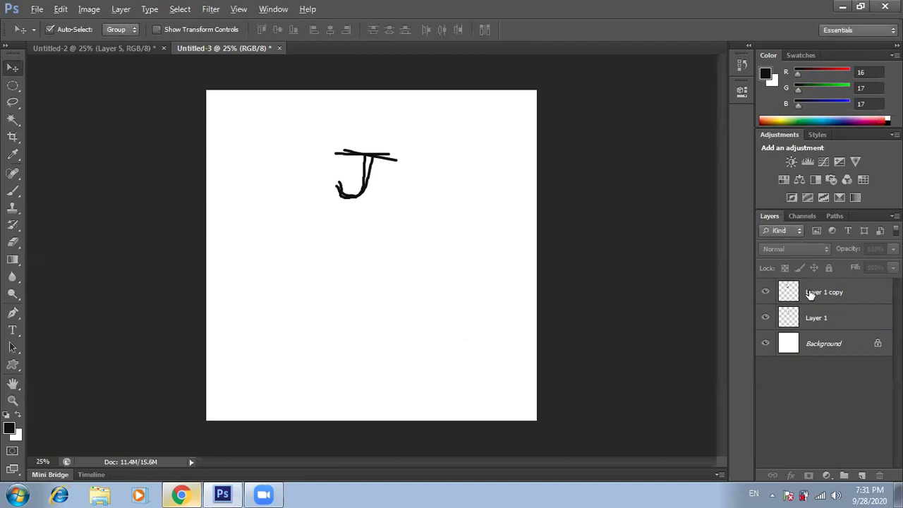
Repeat the rotated duplicate with Ctrl+Alt+Shift+T until the J copies form a closed ring
click(809, 294)
key(ctrl+alt+shift+t)
key(ctrl+alt+shift+t)
key(ctrl+alt+shift+t)
key(ctrl+alt+shift+t)
key(ctrl+alt+shift+t)
key(ctrl+alt+shift+t)
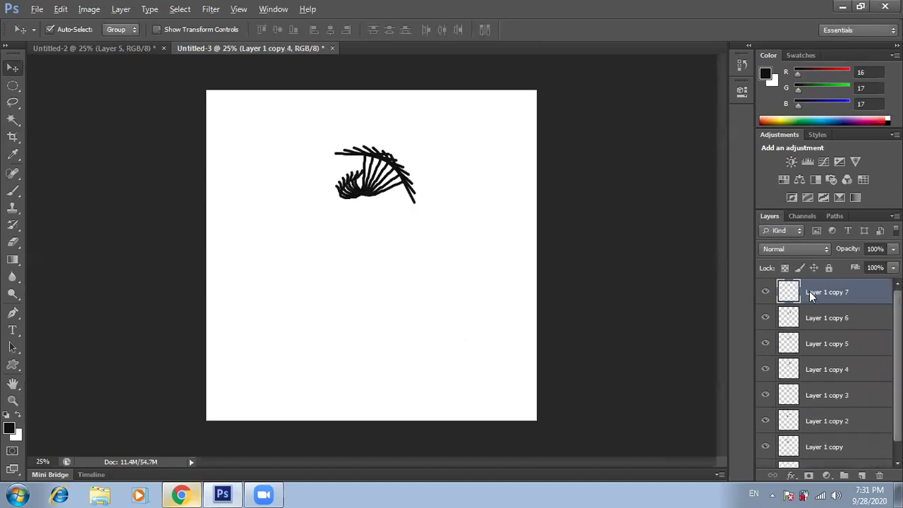
key(ctrl+alt+shift+t)
key(ctrl+alt+shift+t)
key(ctrl+alt+shift+t)
key(ctrl+alt+shift+t)
key(ctrl+alt+shift+t)
key(ctrl+alt+shift+t)
key(ctrl+alt+shift+t)
key(ctrl+alt+shift+t)
key(ctrl+alt+shift+t)
key(ctrl+alt+shift+t)
key(ctrl+alt+shift+t)
key(ctrl+alt+shift+t)
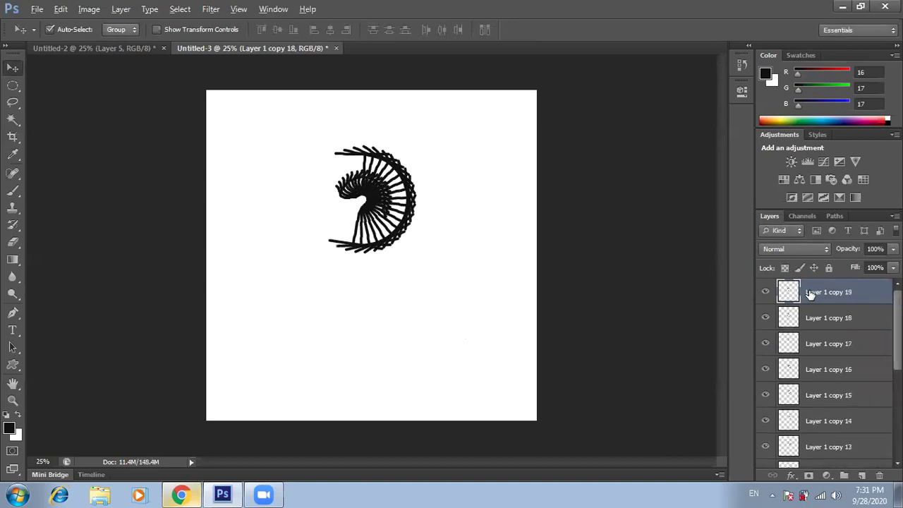
key(ctrl+alt+shift+t)
key(ctrl+alt+shift+t)
key(ctrl+alt+shift+t)
key(ctrl+alt+shift+t)
key(ctrl+alt+shift+t)
key(ctrl+alt+shift+t)
key(ctrl+alt+shift+t)
key(ctrl+alt+shift+t)
key(ctrl+alt+shift+t)
key(ctrl+alt+shift+t)
key(ctrl+alt+shift+t)
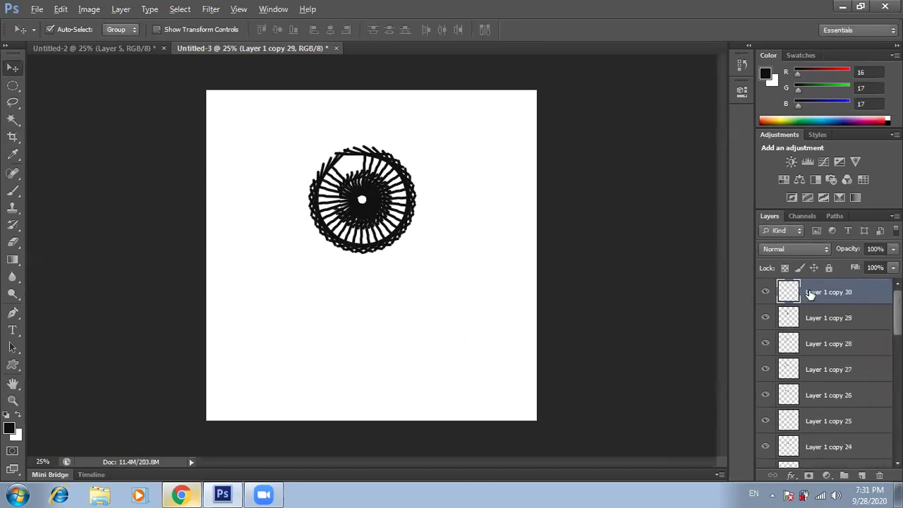
key(ctrl+alt+shift+t)
key(ctrl+alt+shift+t)
key(ctrl+alt+shift+t)
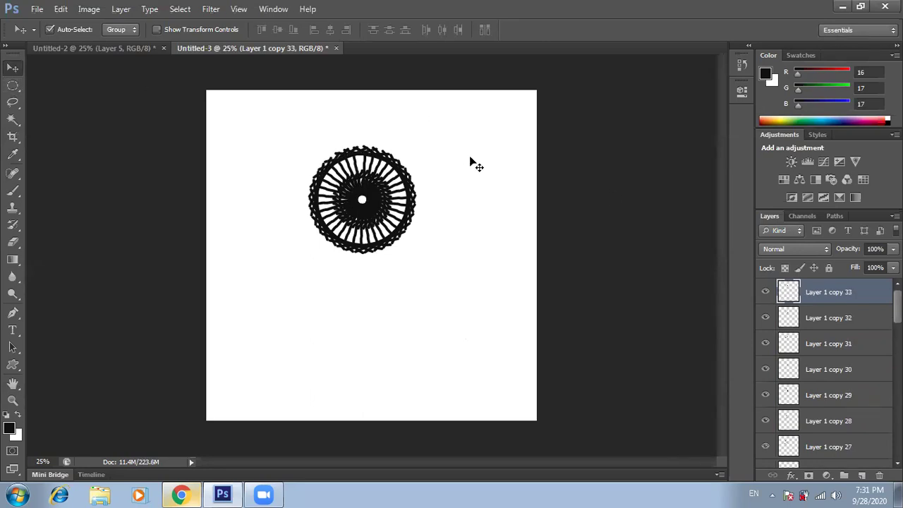
Select all the ring's layers and move the circular pattern lower, toward the canvas centre
click(461, 131)
drag(494, 118, 285, 270)
drag(372, 194, 386, 252)
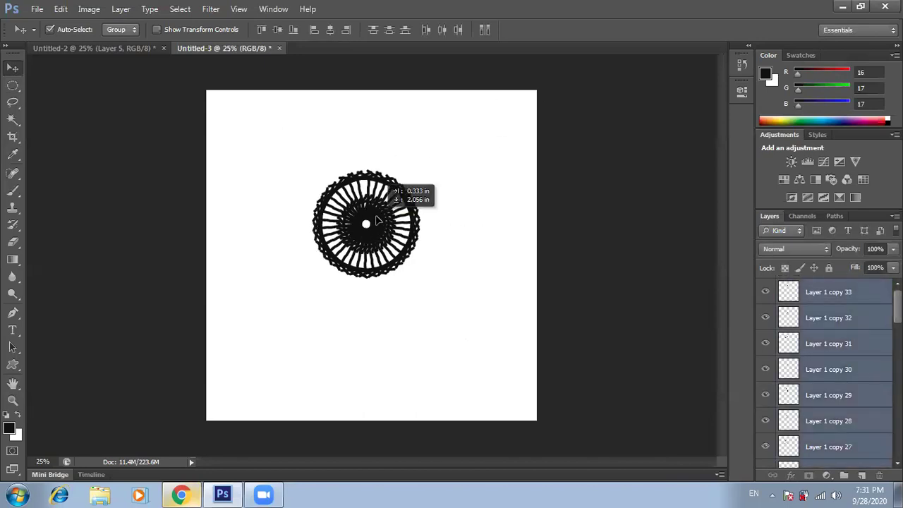
click(547, 276)
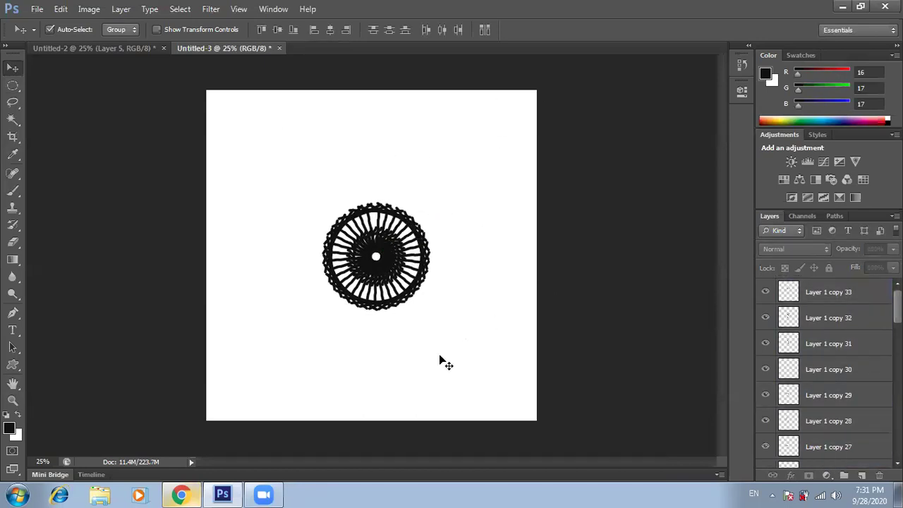
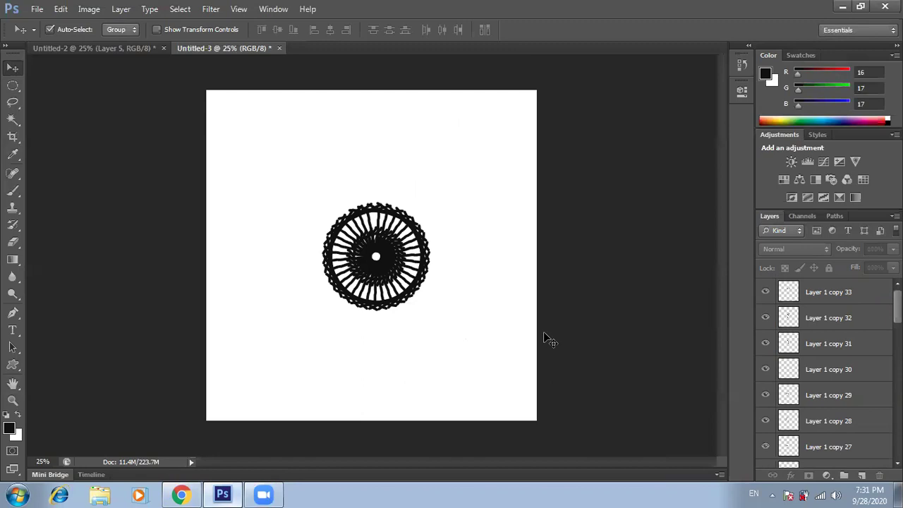
Browse the Edit > Transform options and dismiss them without applying any
click(60, 9)
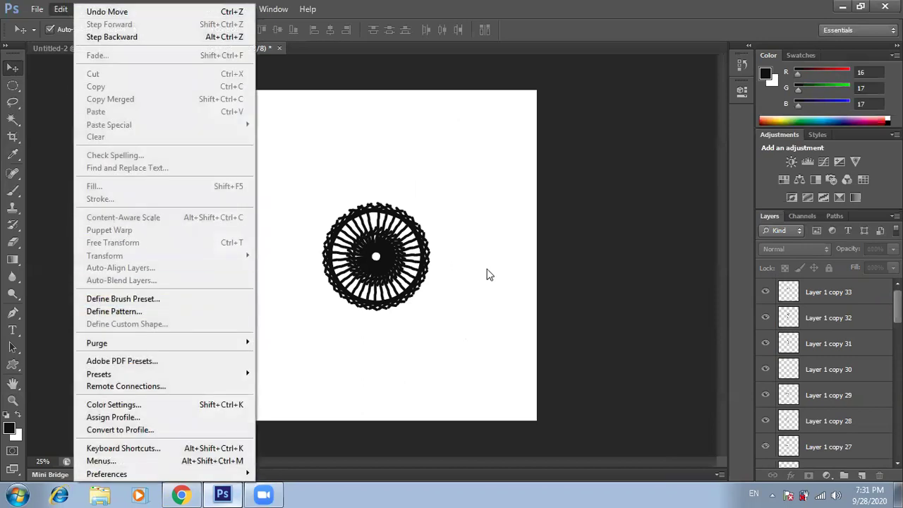
click(836, 289)
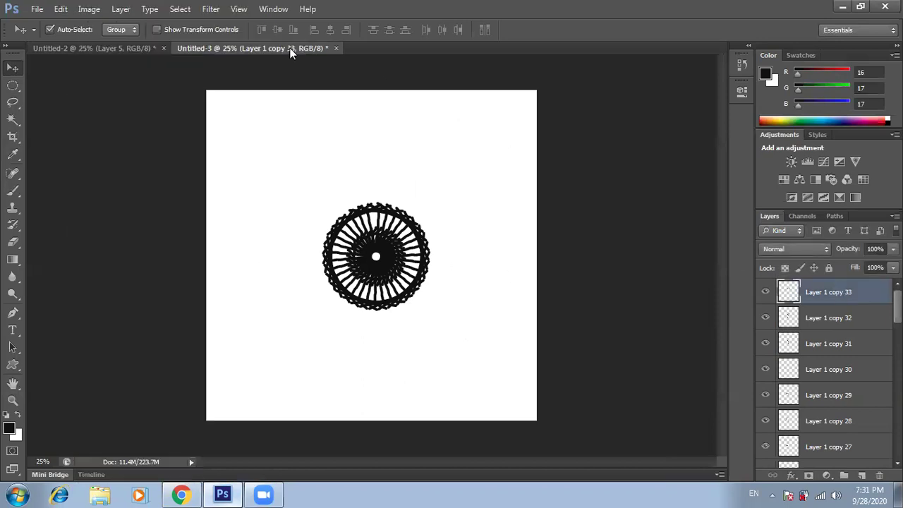
click(62, 10)
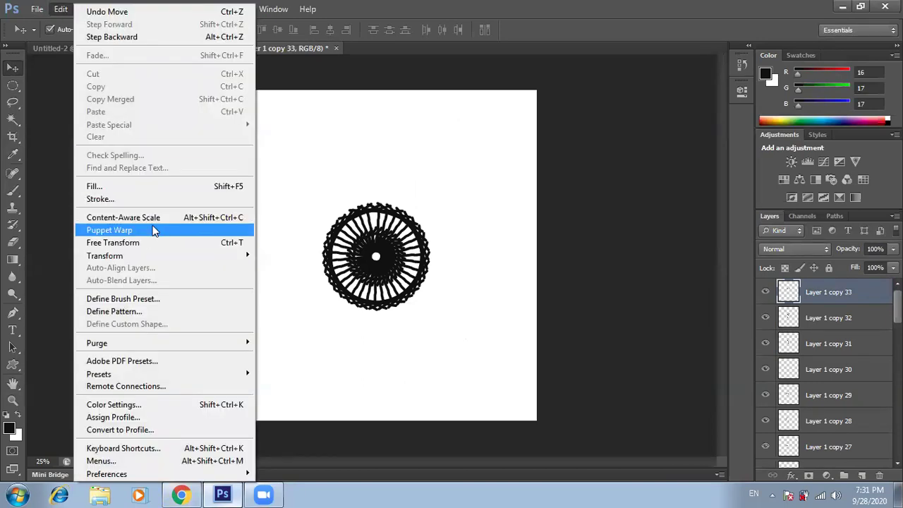
mouse_move(105, 255)
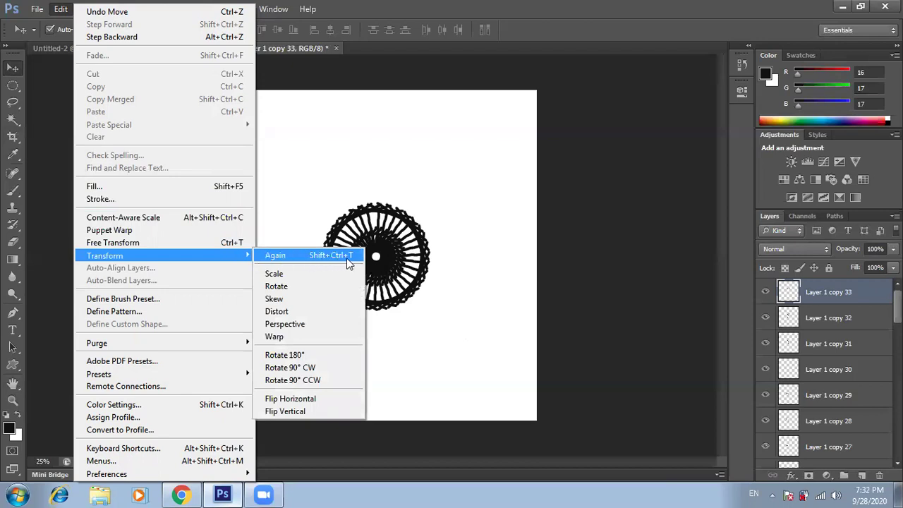
click(609, 271)
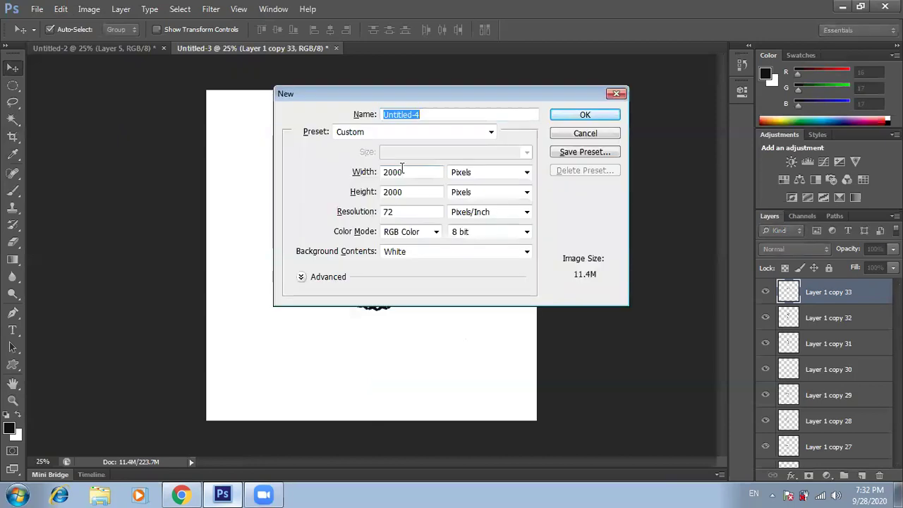
Create the new 2000 px document and choose the heart custom shape
key(Return)
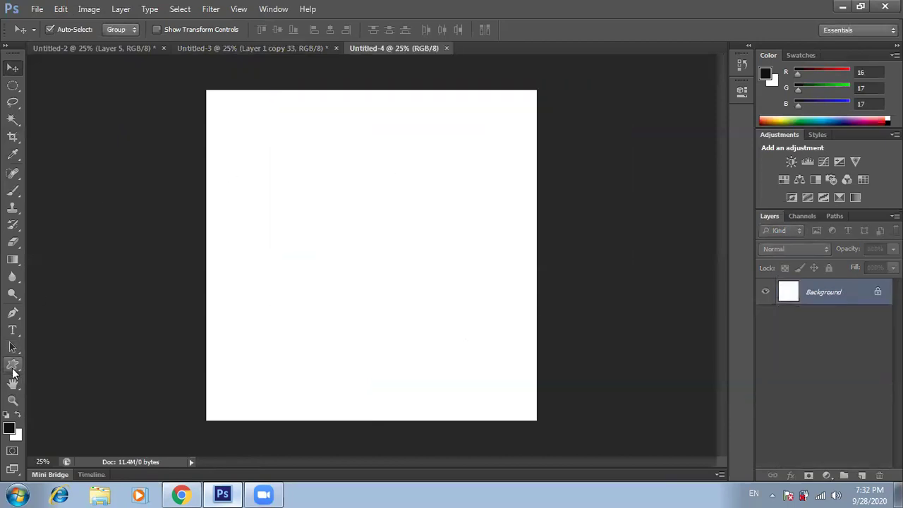
click(12, 365)
click(62, 423)
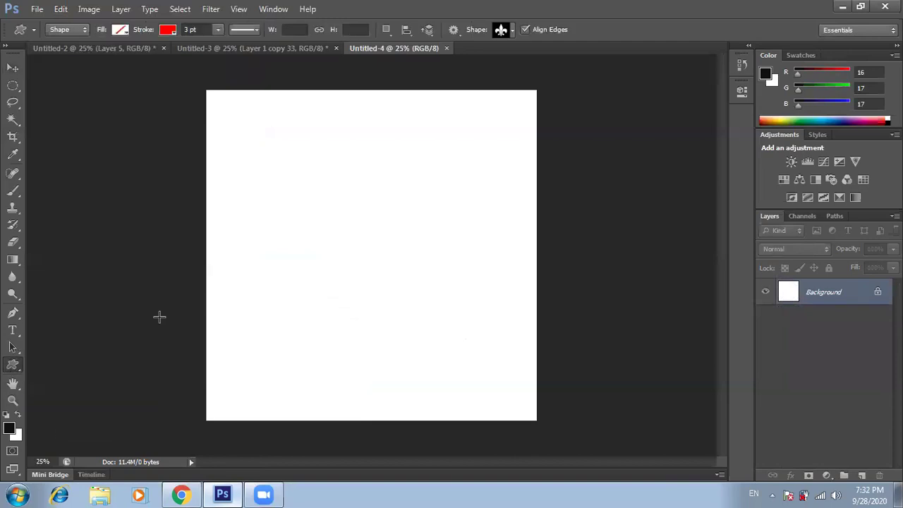
click(510, 30)
click(523, 101)
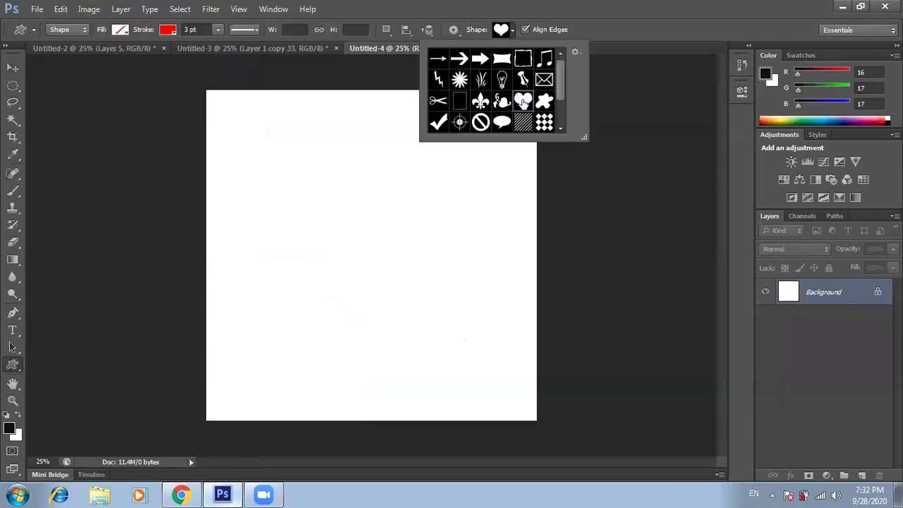
Draw a heart outline with a 5 pt stroke above the canvas centre
click(194, 29)
text(5)
key(Return)
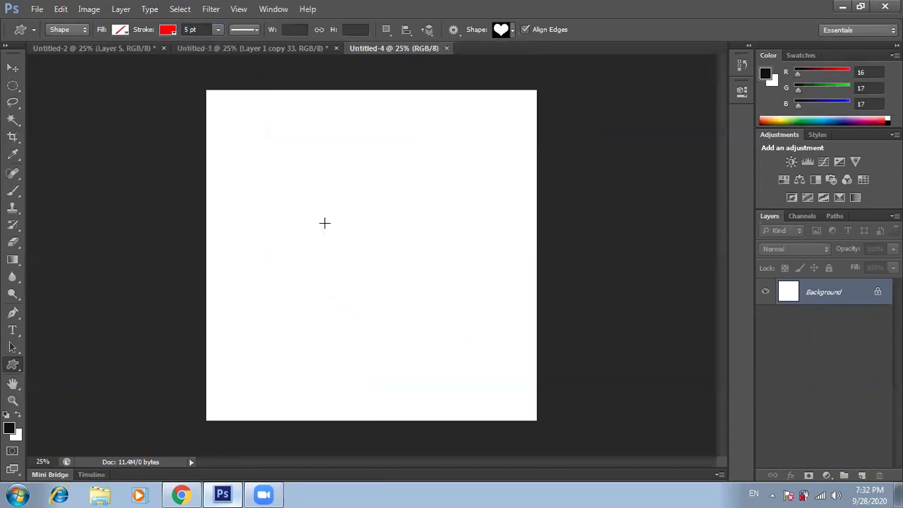
drag(337, 184, 421, 266)
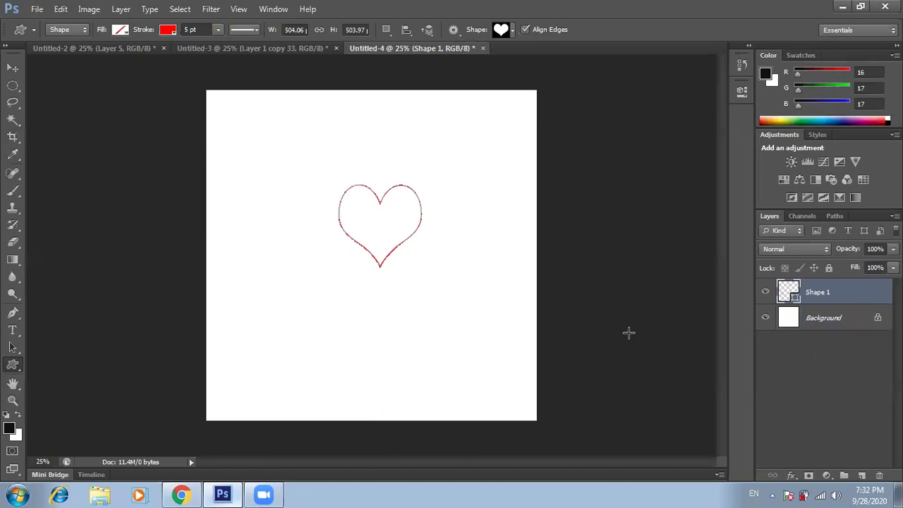
Thicken the heart's stroke to 8 pt and nudge it slightly up and left
click(196, 29)
text(8)
key(Return)
click(12, 69)
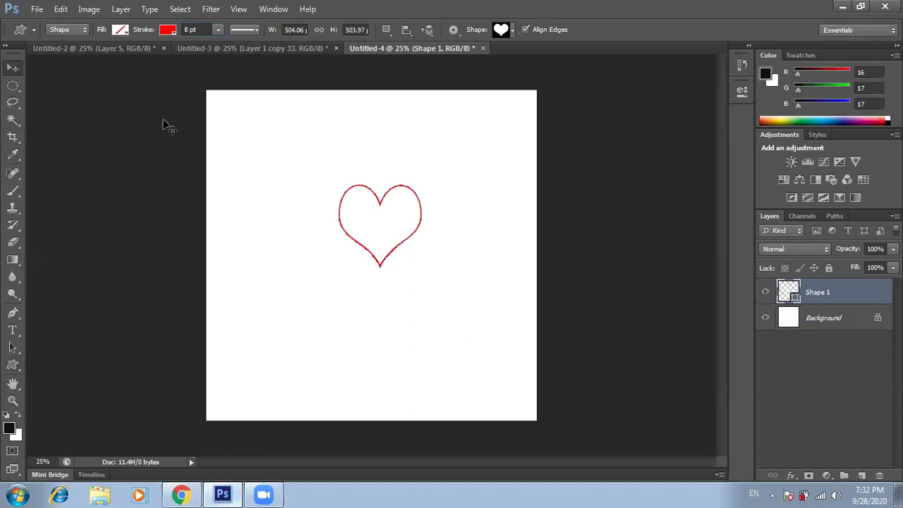
click(482, 297)
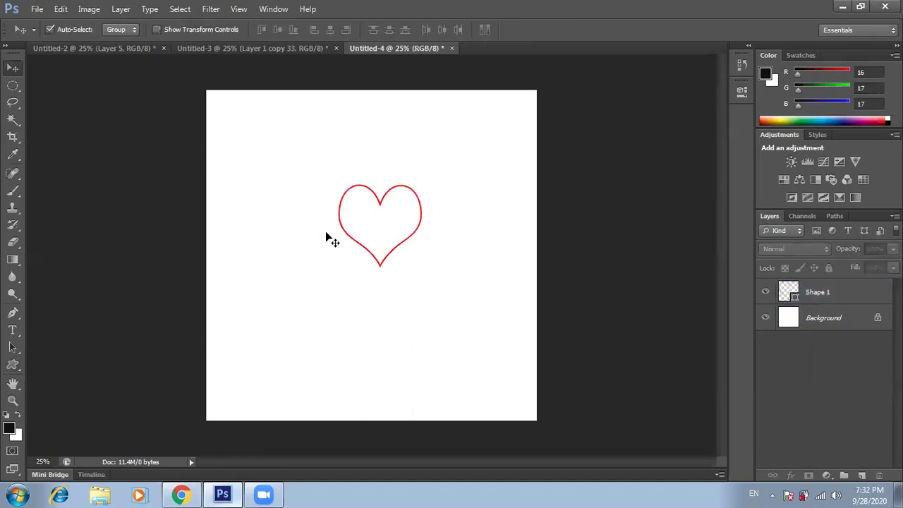
drag(376, 235, 373, 228)
Rotate the Shape 1 heart by 12°, then repeat the transform on copies to form a ring
click(459, 279)
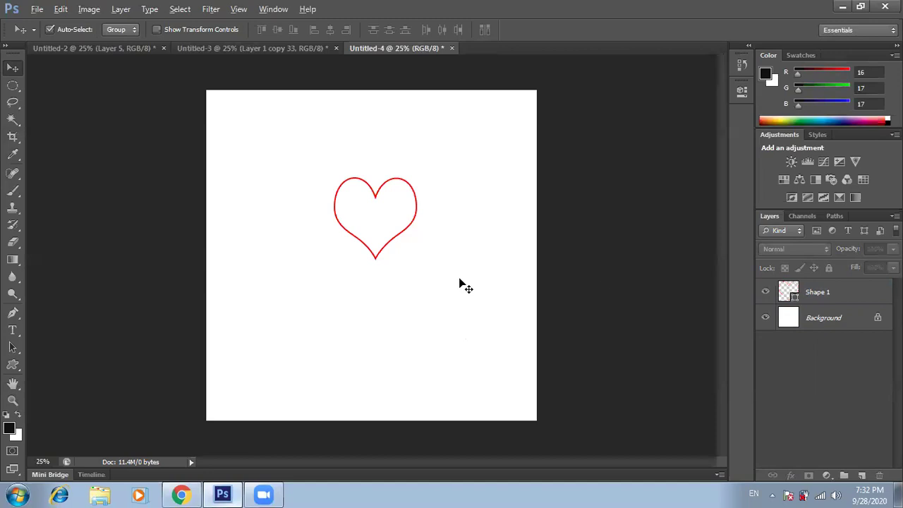
click(814, 292)
key(ctrl+t)
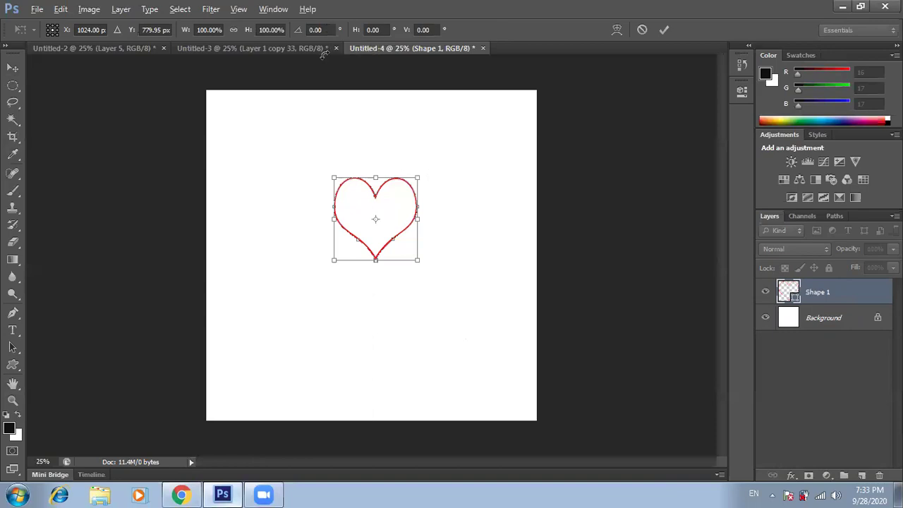
click(327, 30)
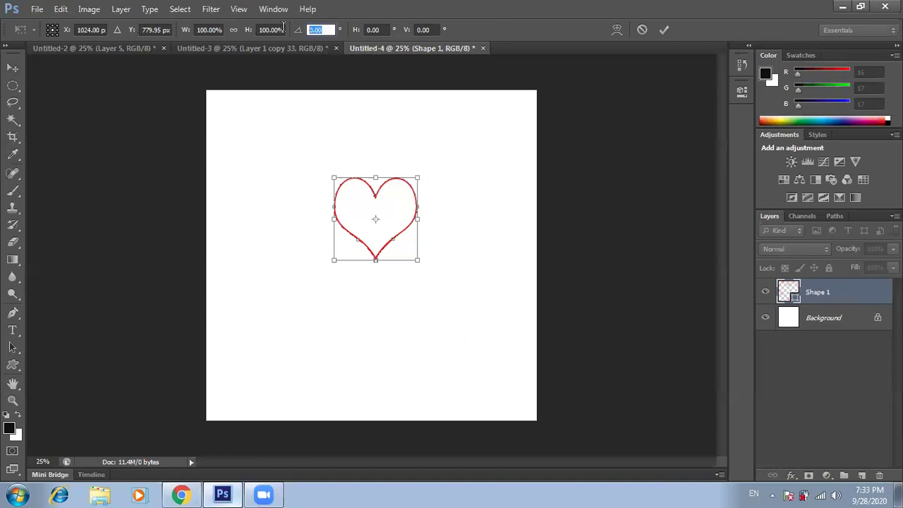
text(1)
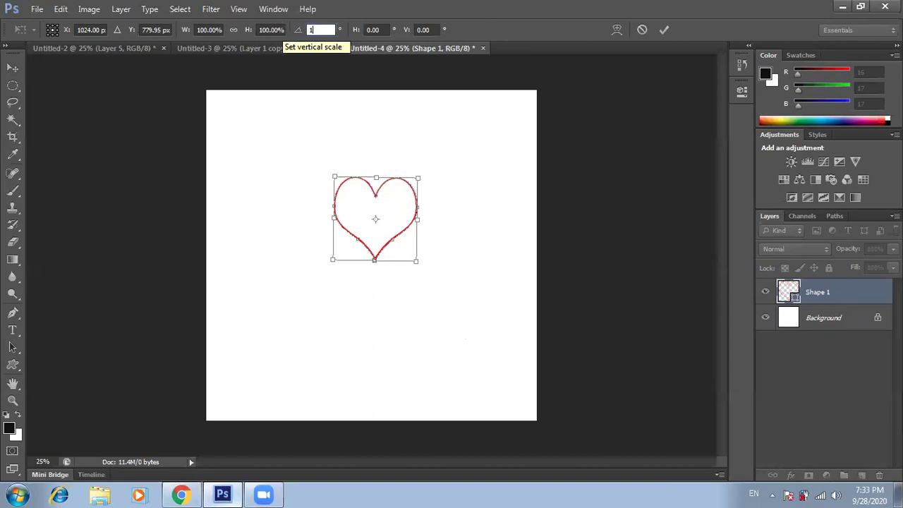
text(2)
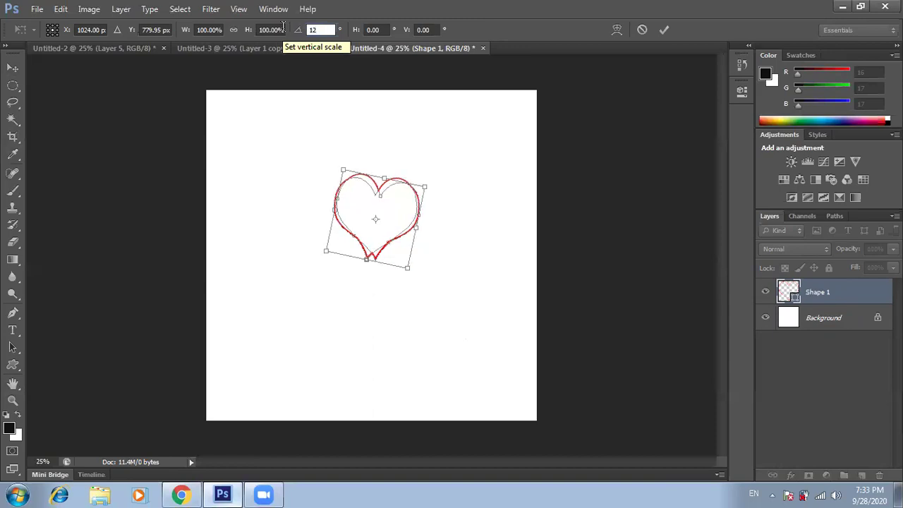
key(Return)
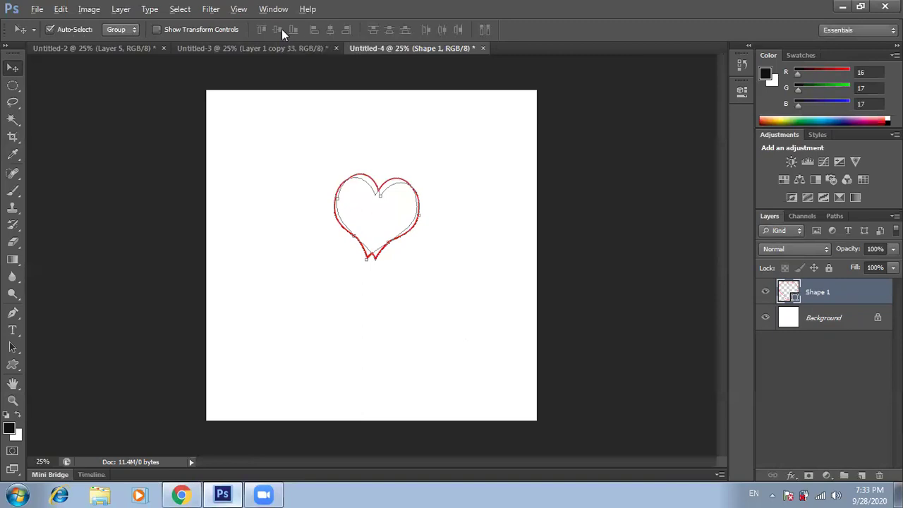
key(ctrl+alt+shift+t)
key(ctrl+alt+shift+t)
key(ctrl+alt+shift+t)
key(ctrl+alt+shift+t)
key(ctrl+alt+shift+t)
key(ctrl+alt+shift+t)
key(ctrl+alt+shift+t)
key(ctrl+alt+shift+t)
key(ctrl+alt+shift+t)
key(ctrl+alt+shift+t)
key(ctrl+alt+shift+t)
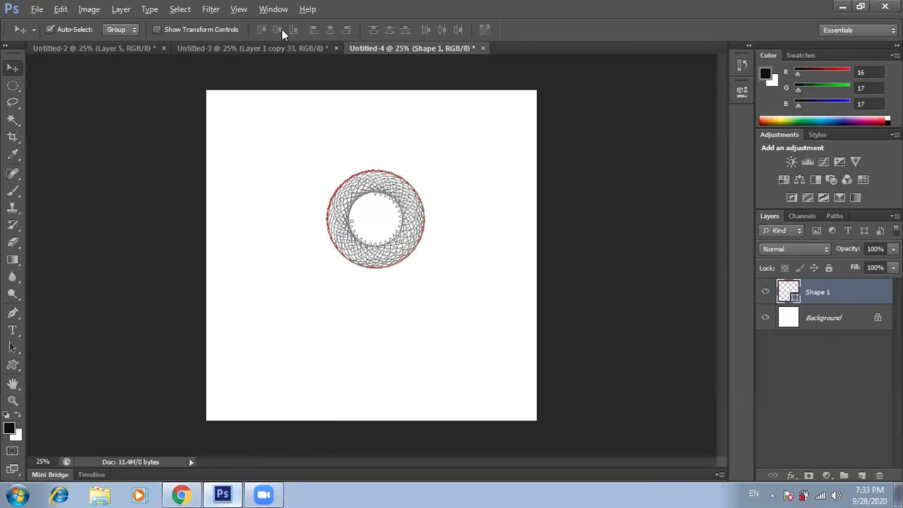
key(ctrl+alt+shift+t)
key(ctrl+alt+shift+t)
key(ctrl+alt+shift+t)
key(ctrl+alt+shift+t)
key(ctrl+alt+shift+t)
key(ctrl+alt+shift+t)
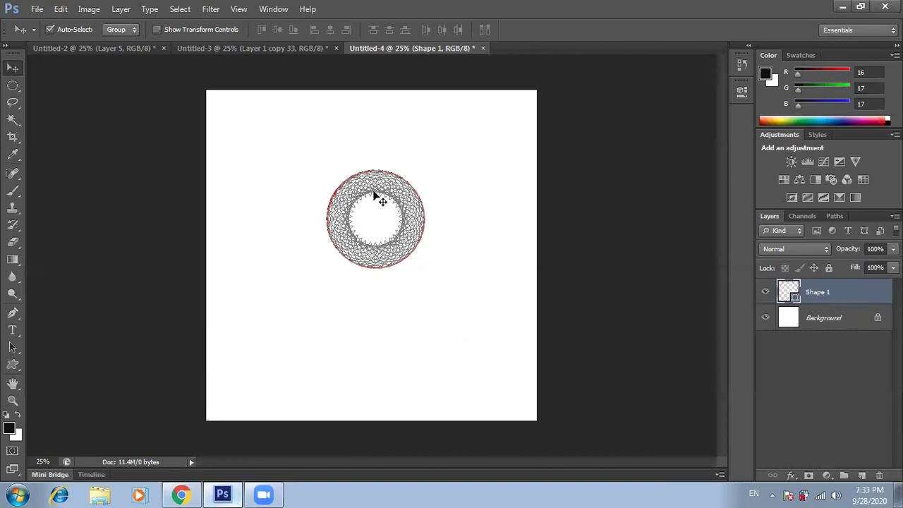
Close the Untitled-4 heart document without saving it
click(447, 310)
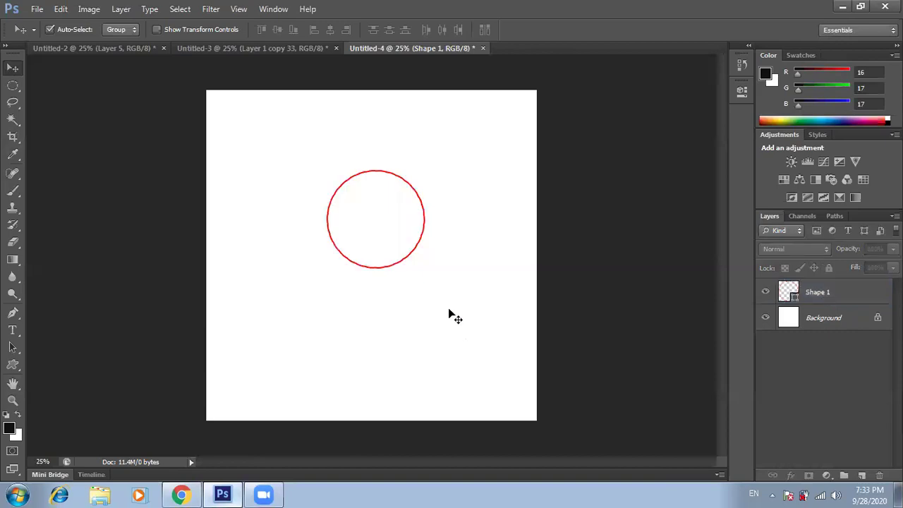
click(786, 288)
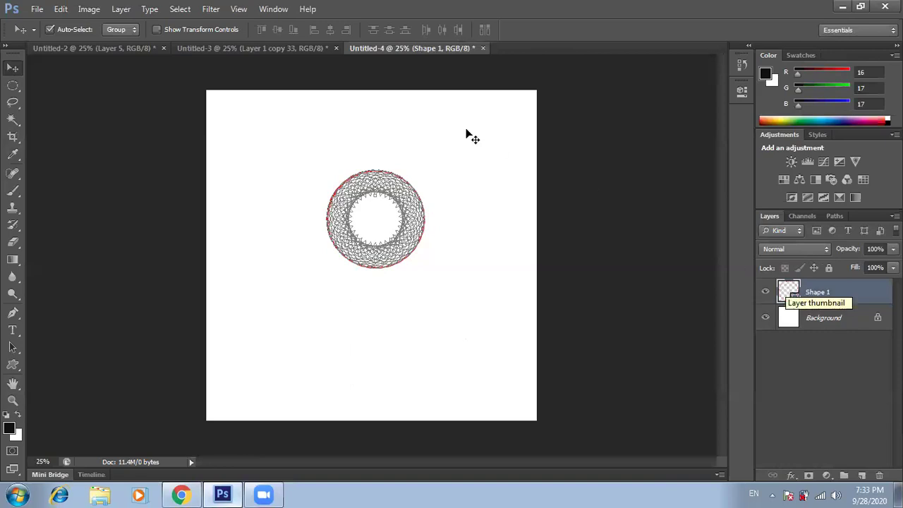
click(272, 48)
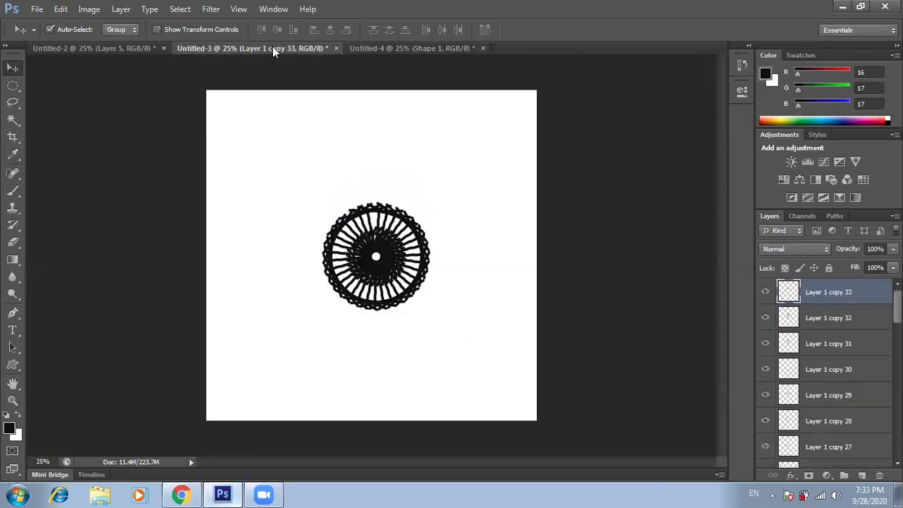
click(413, 48)
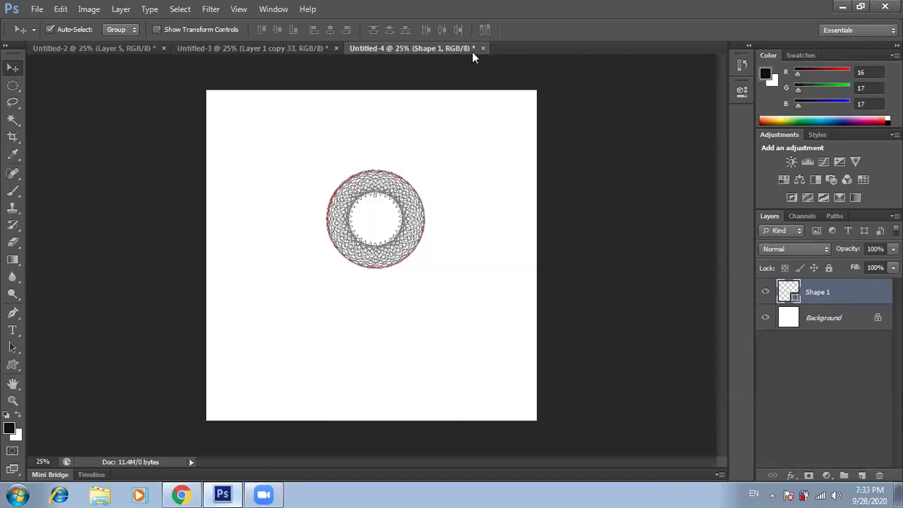
click(483, 48)
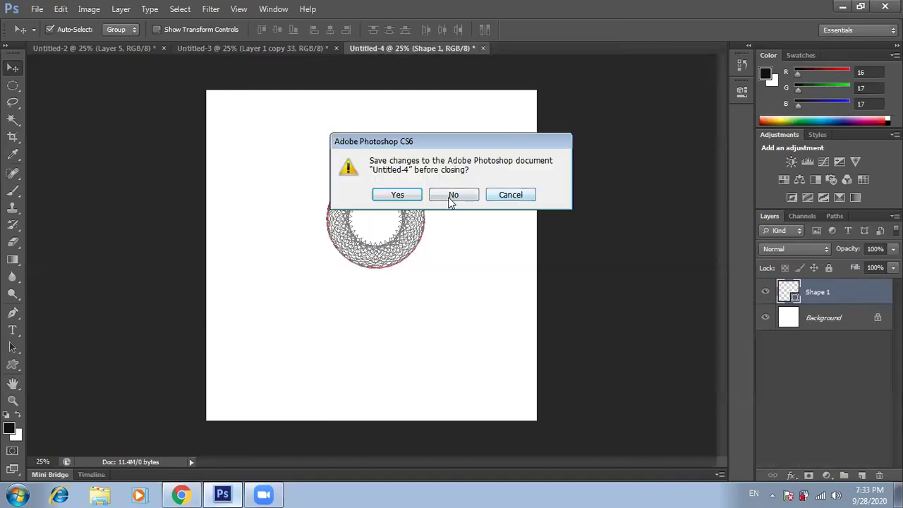
click(452, 196)
In Untitled-3, select Layer 1 together with all of its copies
click(123, 49)
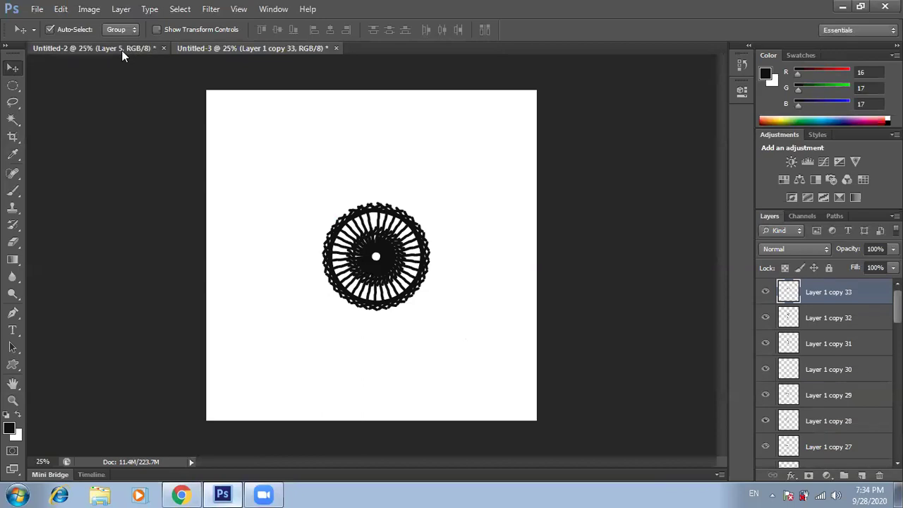
click(432, 248)
click(500, 154)
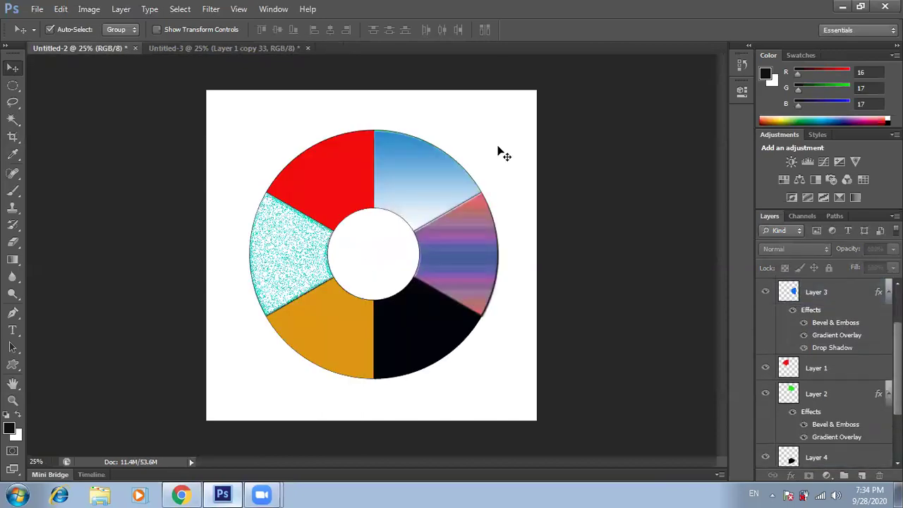
click(237, 48)
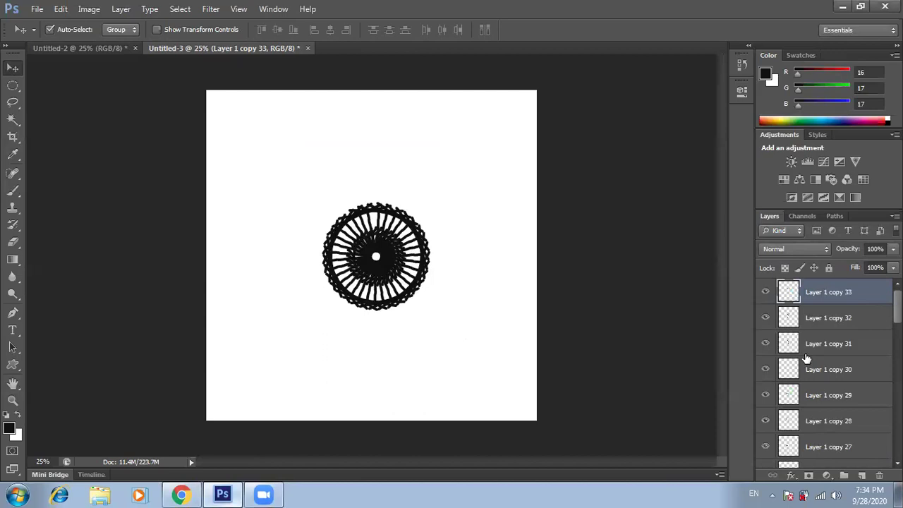
scroll(836, 395, down, 2)
scroll(837, 423, down, 10)
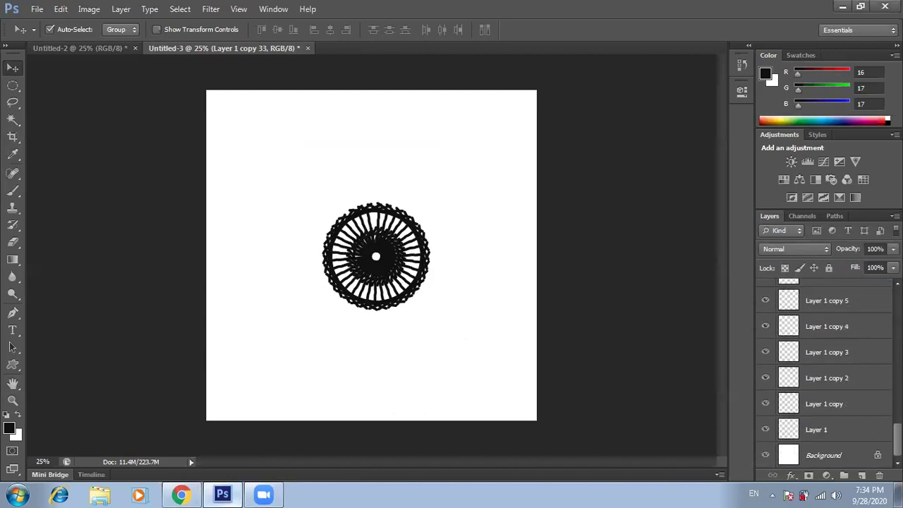
shift+click(836, 429)
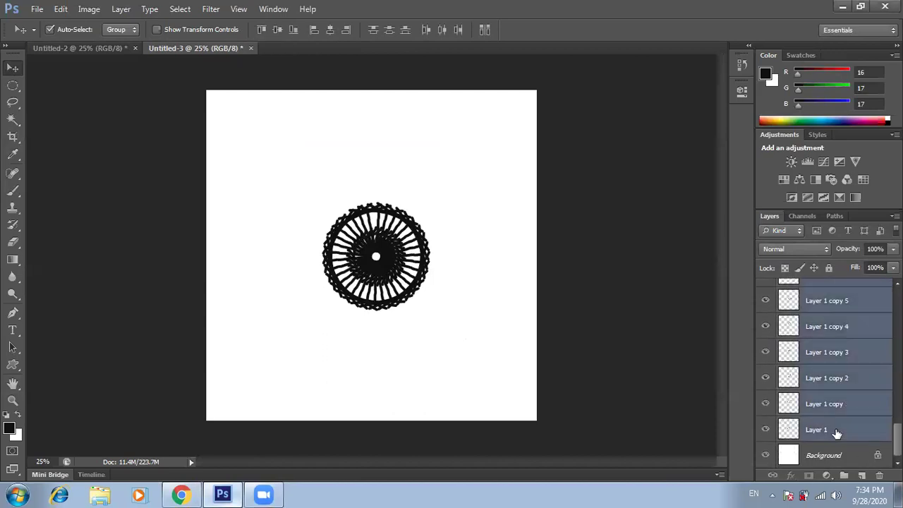
Merge the selected wheel layers into one and nudge it into position
key(ctrl+e)
drag(377, 263, 381, 262)
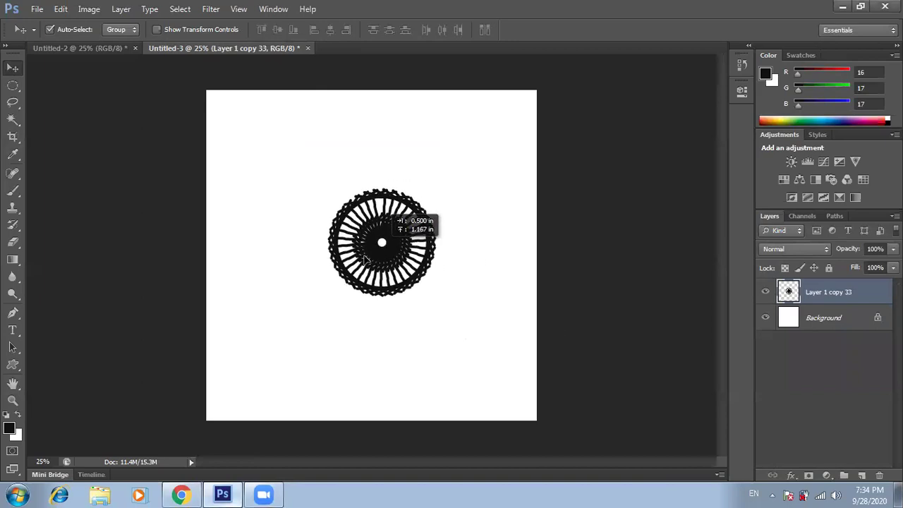
click(468, 360)
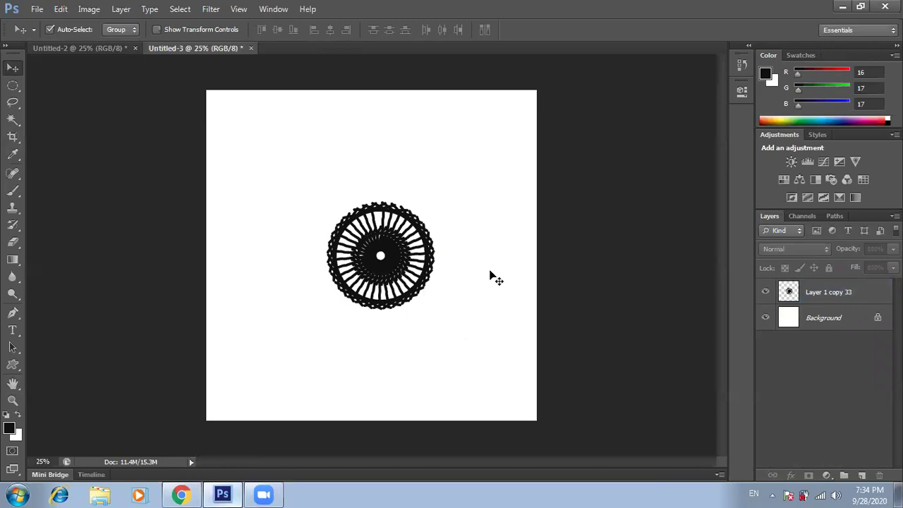
click(382, 237)
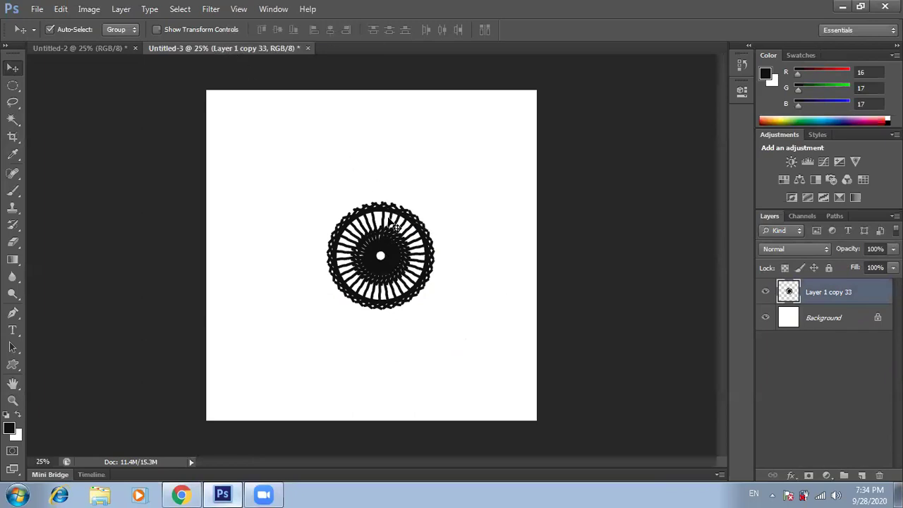
drag(372, 244, 373, 248)
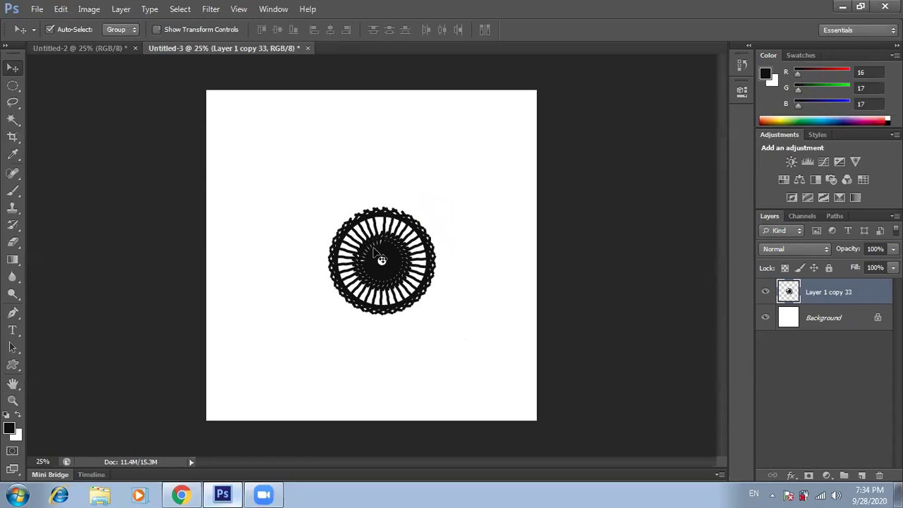
Drag the merged black wheel into the centre of the Untitled-2 colour wheel
click(76, 48)
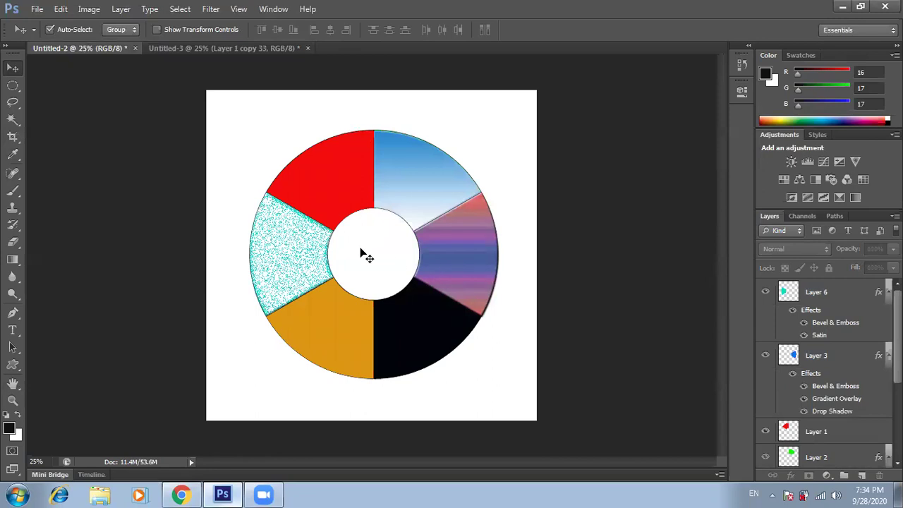
click(219, 48)
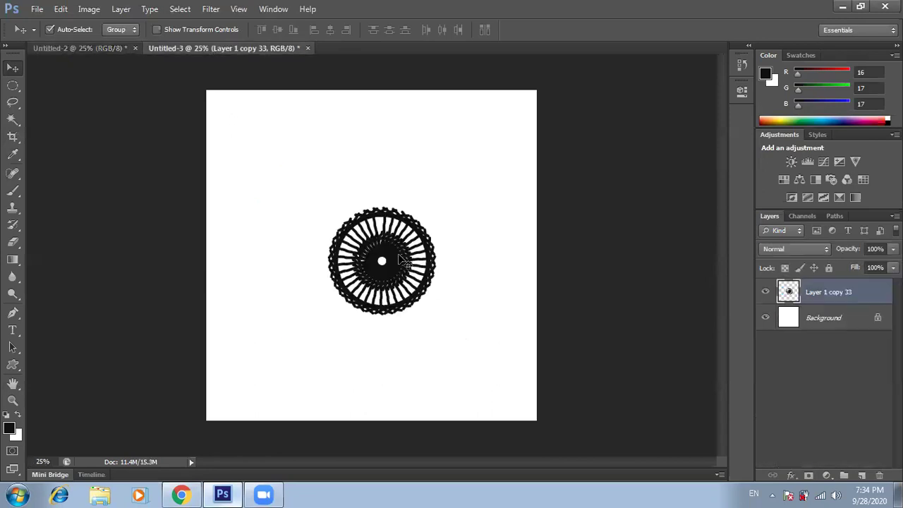
mouse_move(399, 277)
mouse_down()
mouse_move(102, 49)
mouse_move(379, 276)
mouse_move(393, 269)
mouse_up()
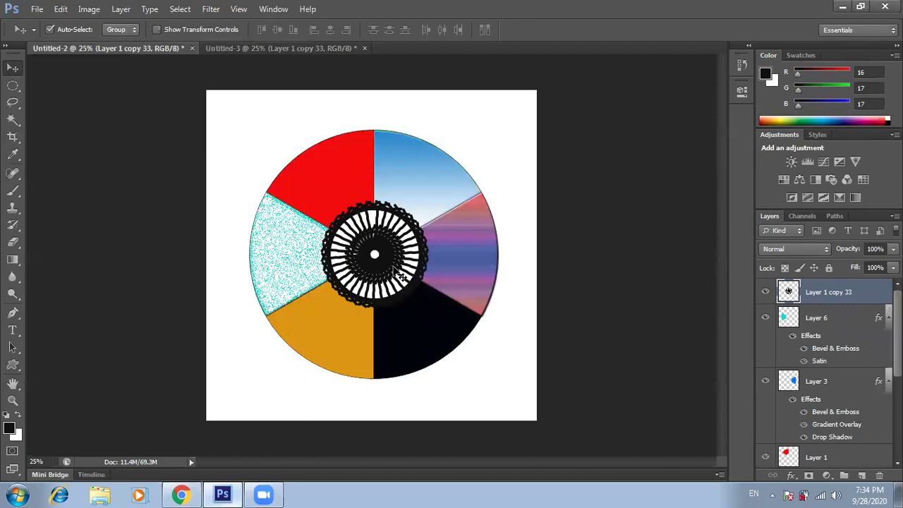
Fill the wheel layer's shape with cyan 0af0e2 and clear the selection
ctrl+click(788, 292)
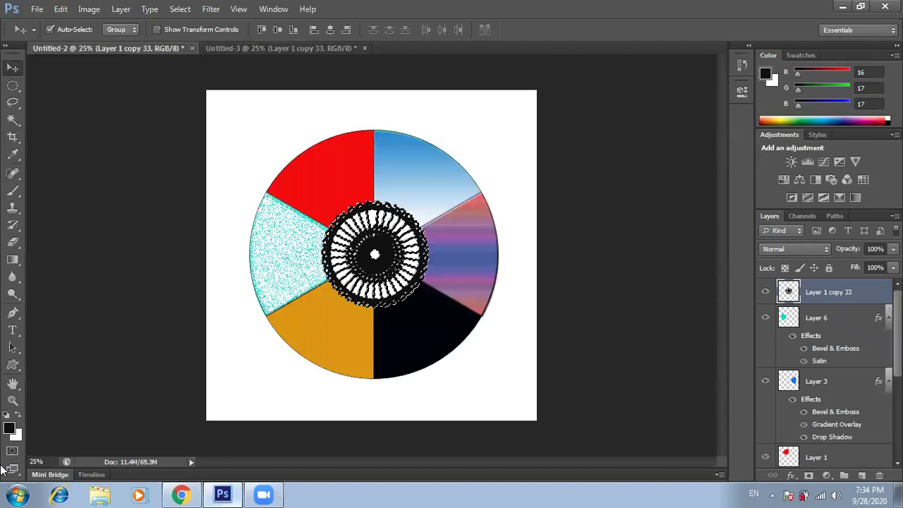
click(9, 429)
drag(432, 186, 433, 128)
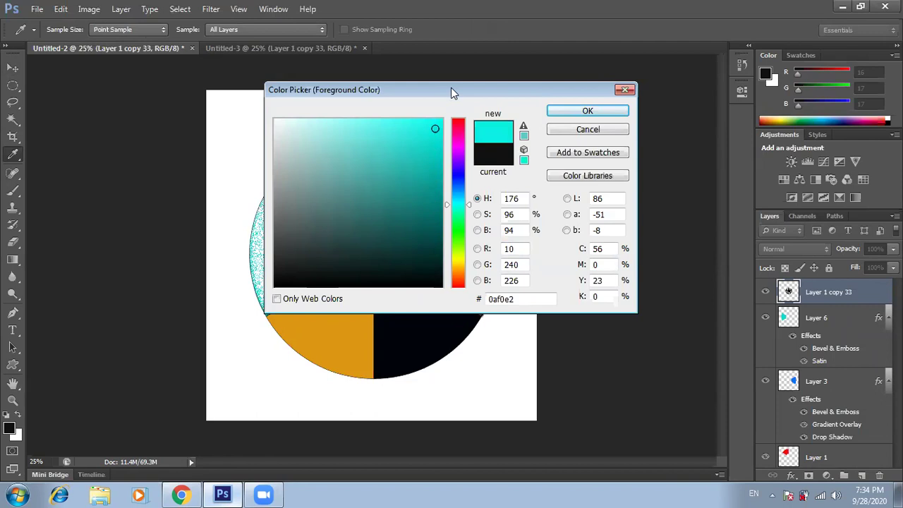
drag(451, 88, 618, 154)
click(747, 174)
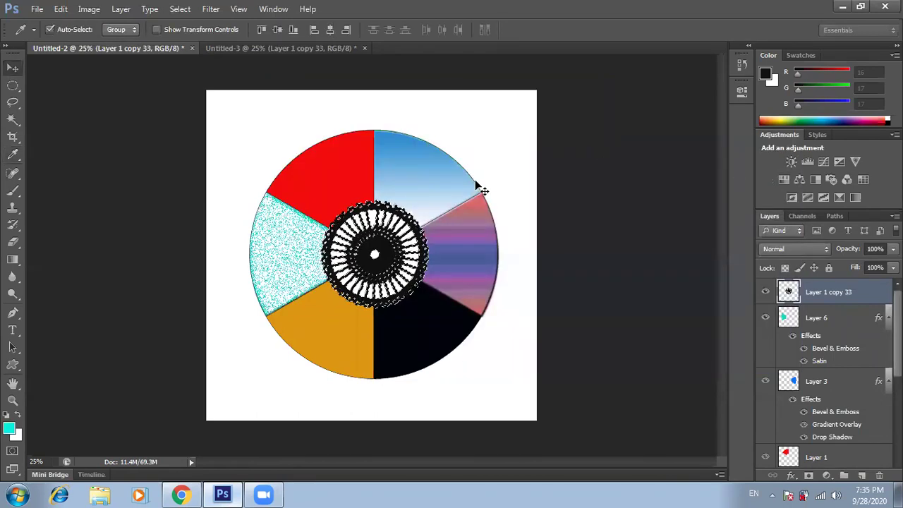
key(shift+alt+BackSpace)
key(ctrl+d)
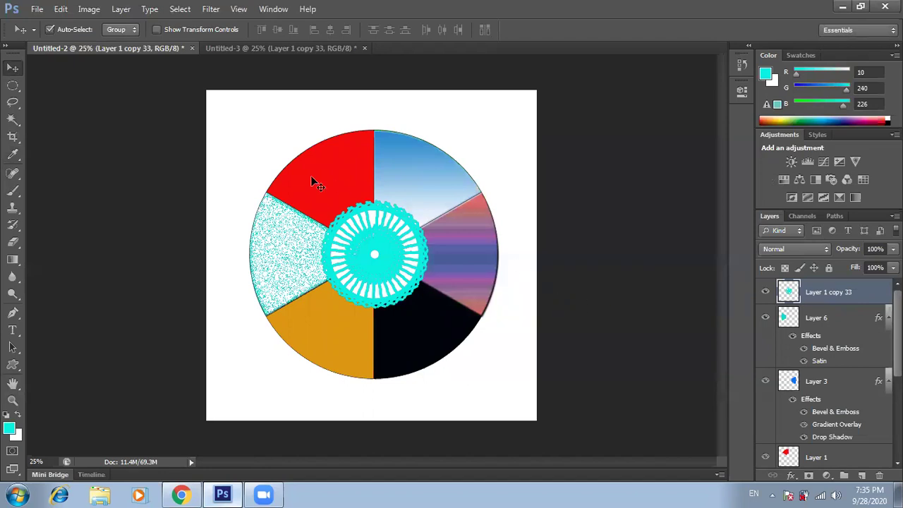
Discard Untitled-3 without saving and bring up the stamp tool choices
click(300, 48)
click(364, 48)
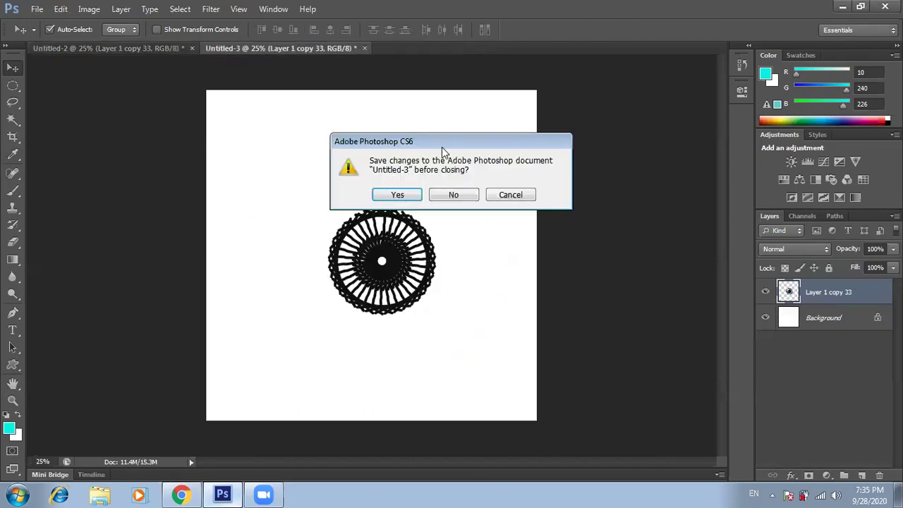
click(451, 196)
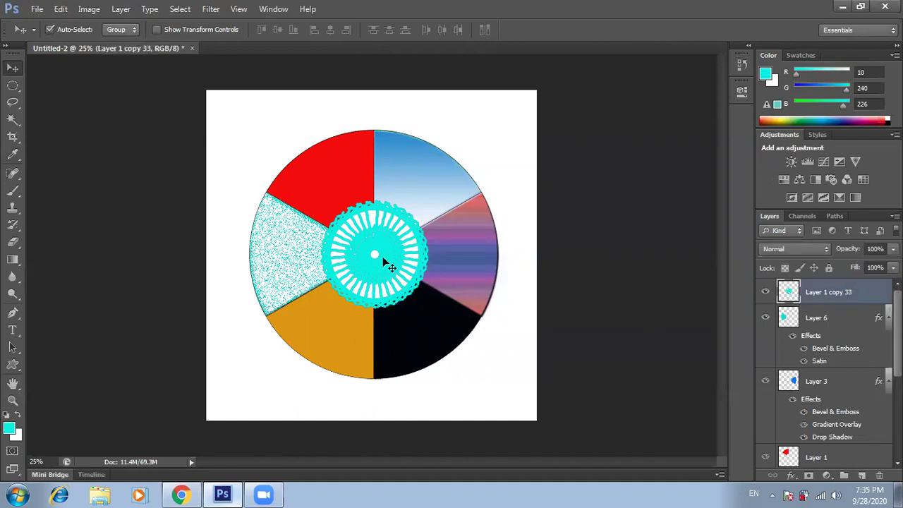
click(12, 211)
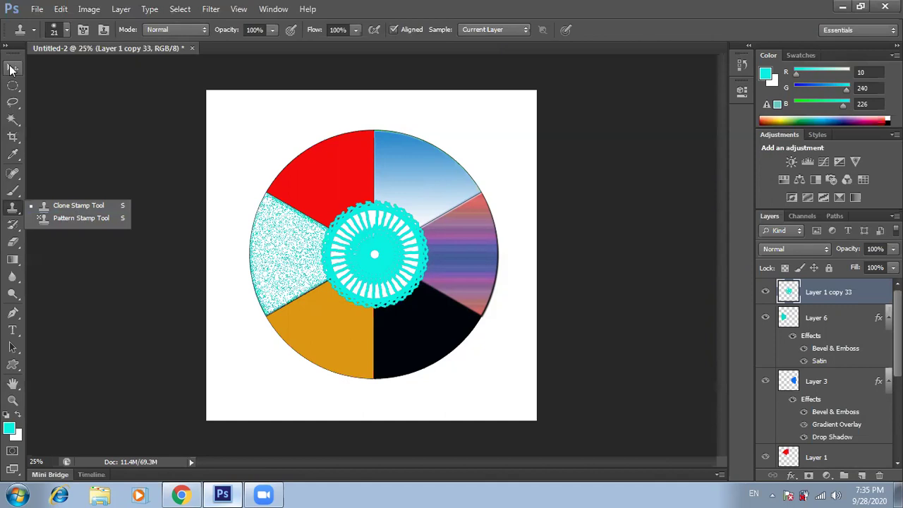
Pick the Clone Stamp Tool and open IMG_0702.JPG from Documents (D:) > photos
click(66, 207)
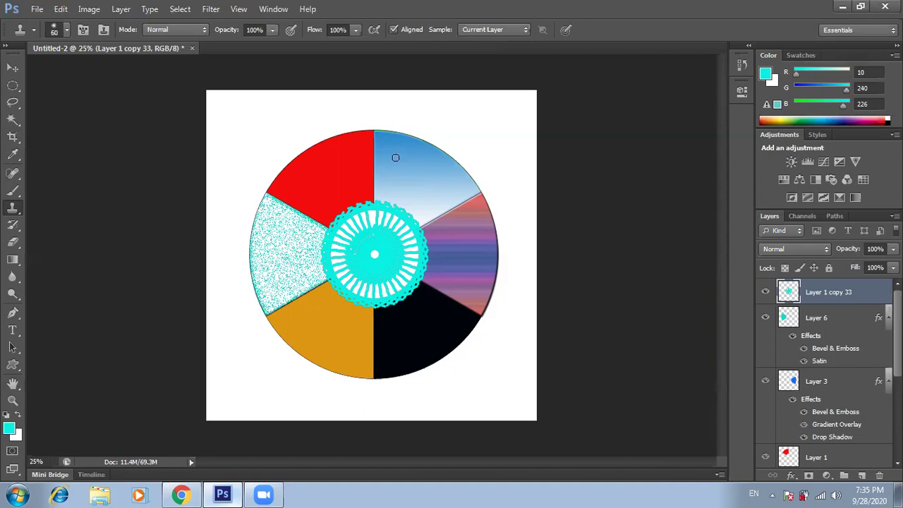
key(ctrl+o)
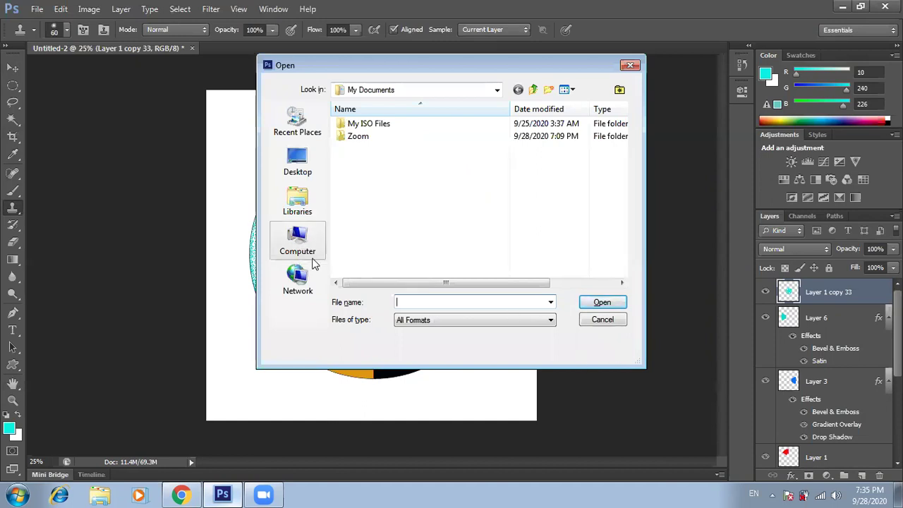
click(298, 244)
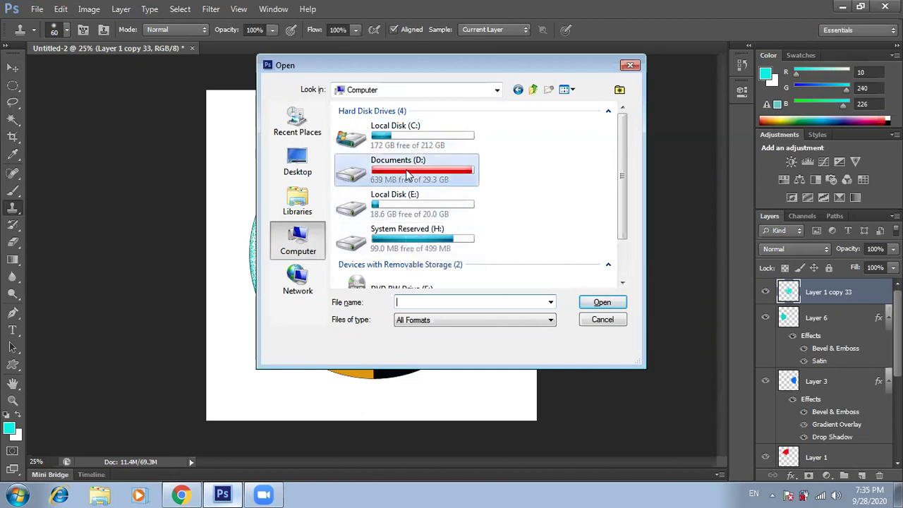
double_click(405, 173)
double_click(367, 250)
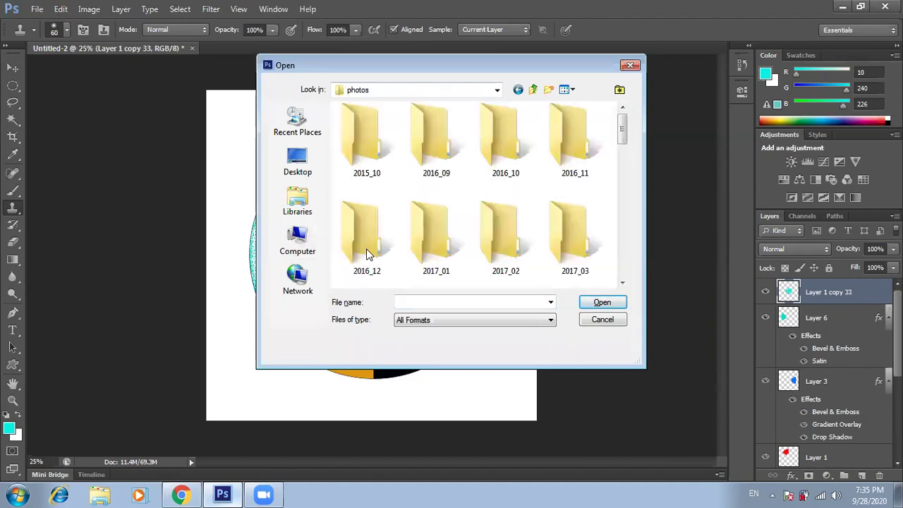
drag(621, 129, 624, 182)
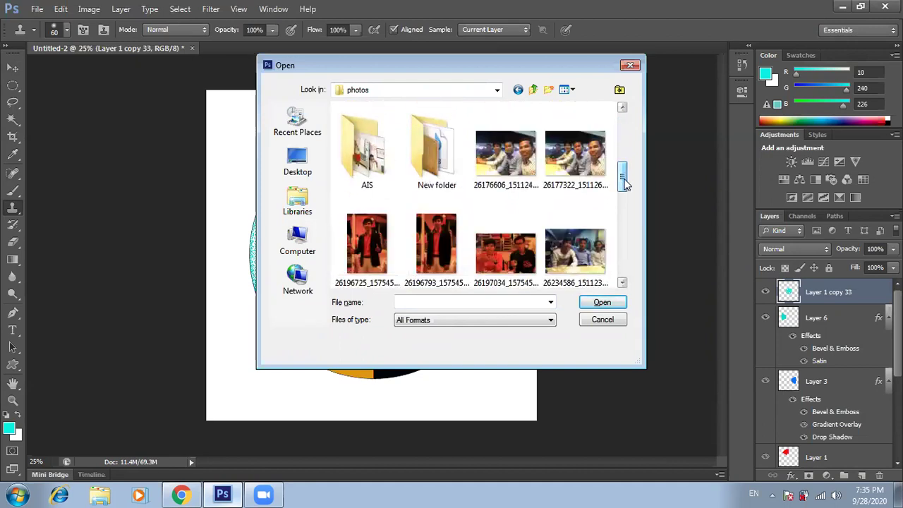
mouse_move(624, 182)
mouse_down()
mouse_move(625, 263)
mouse_move(622, 222)
mouse_up()
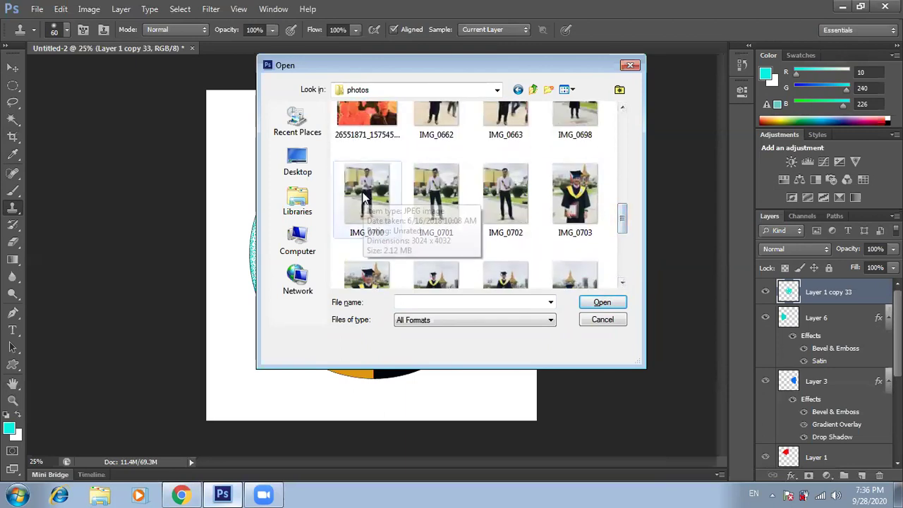
click(509, 198)
click(602, 301)
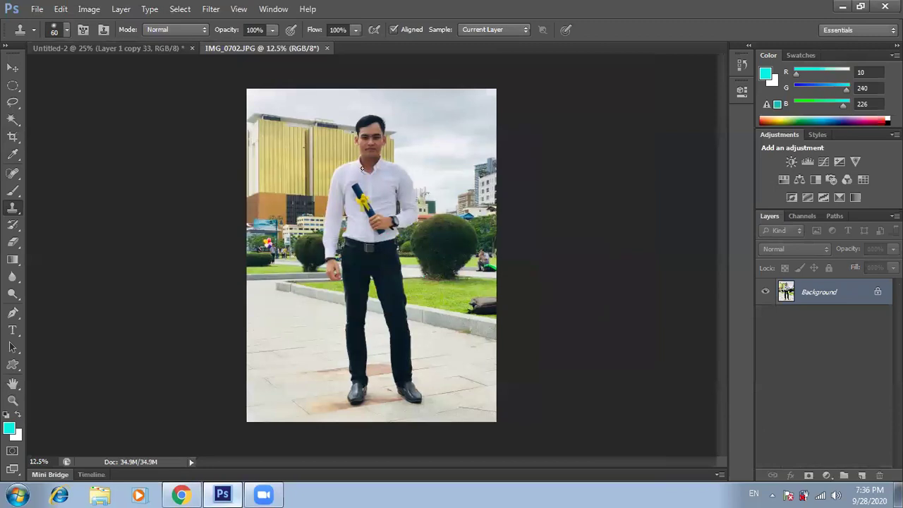
Set the clone brush to 125 px, sample a source and paint over the figure by the left bushes
key(bracketright)
key(bracketright)
key(bracketright)
key(bracketleft)
key(bracketleft)
key(bracketleft)
alt+click(482, 251)
click(283, 254)
click(286, 261)
drag(286, 261, 282, 272)
drag(281, 272, 280, 275)
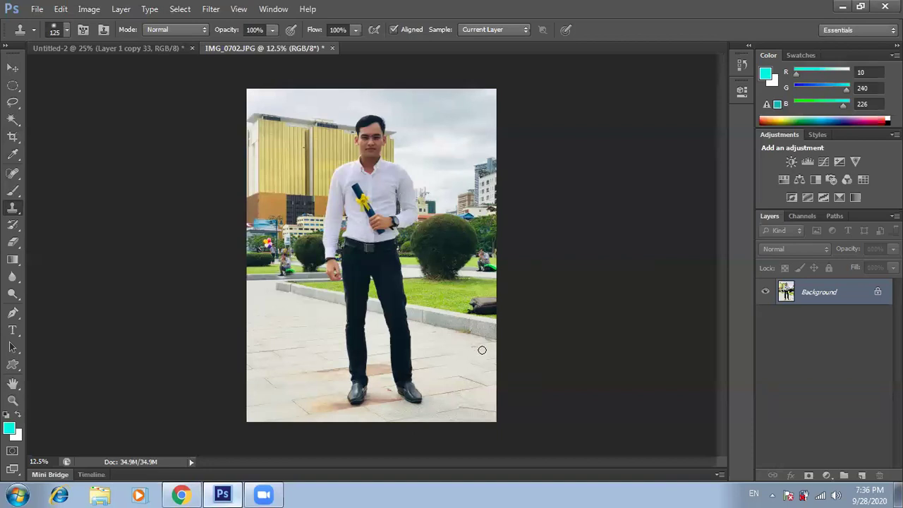
Add an empty Layer 1 and clone a patch onto the grass on the Background
click(862, 475)
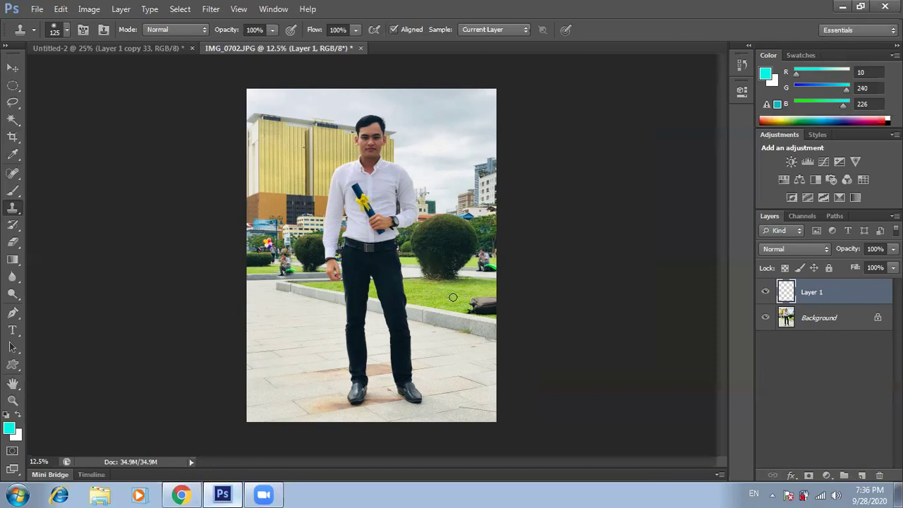
click(812, 316)
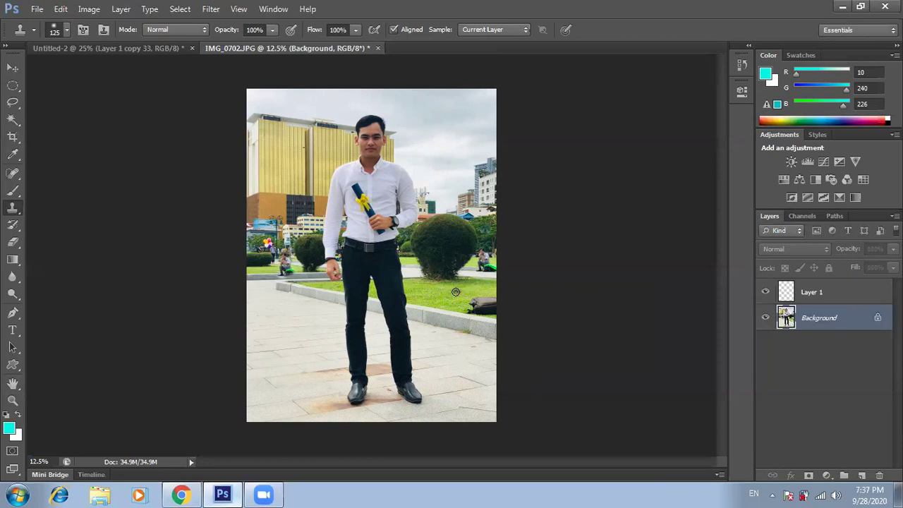
drag(449, 291, 452, 305)
click(810, 298)
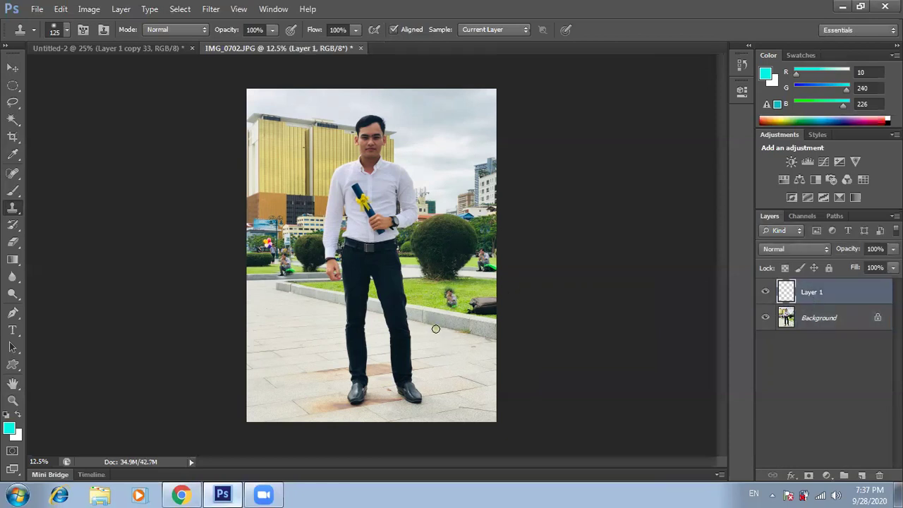
click(811, 319)
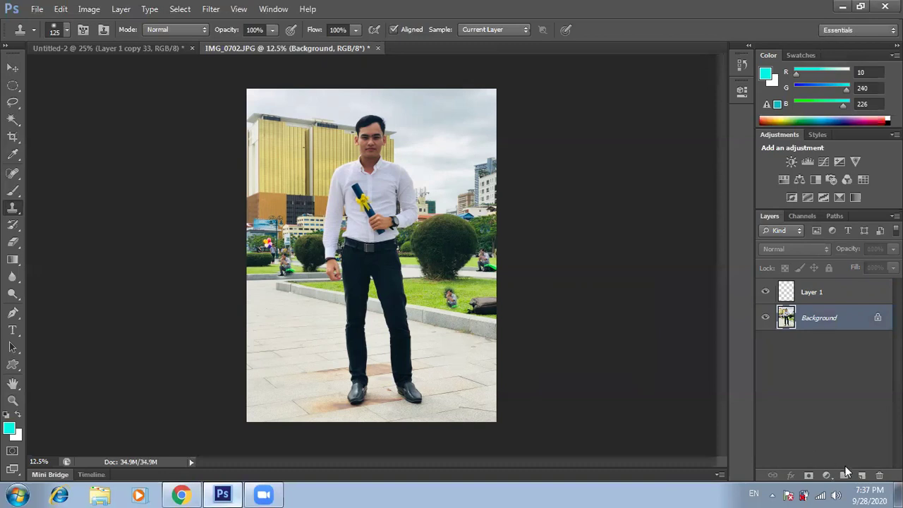
Add another empty layer and clone pixels over a spot in the photo
click(861, 476)
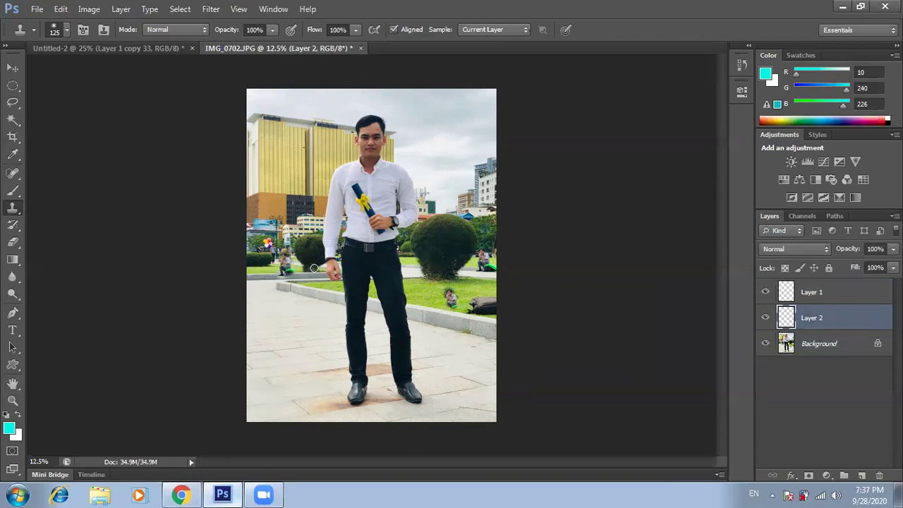
drag(314, 269, 316, 284)
click(816, 348)
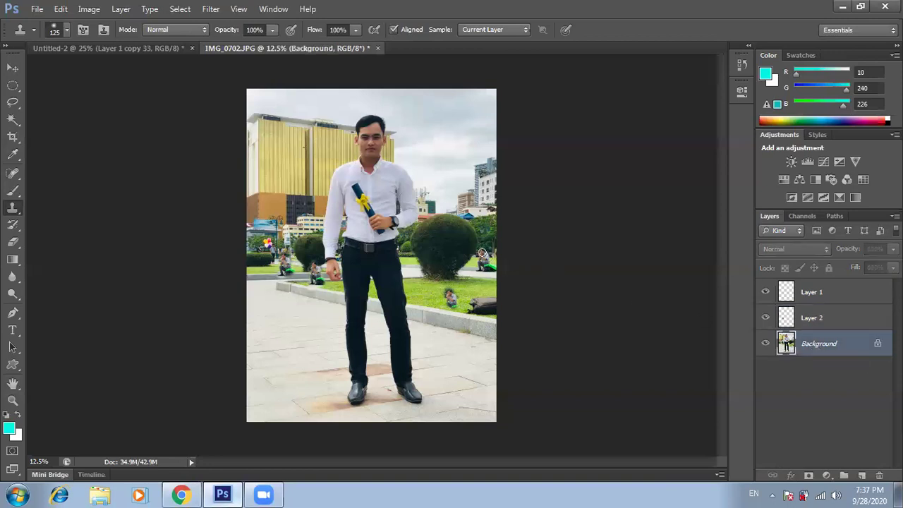
Close IMG_0702.JPG, discarding its unsaved changes
click(819, 297)
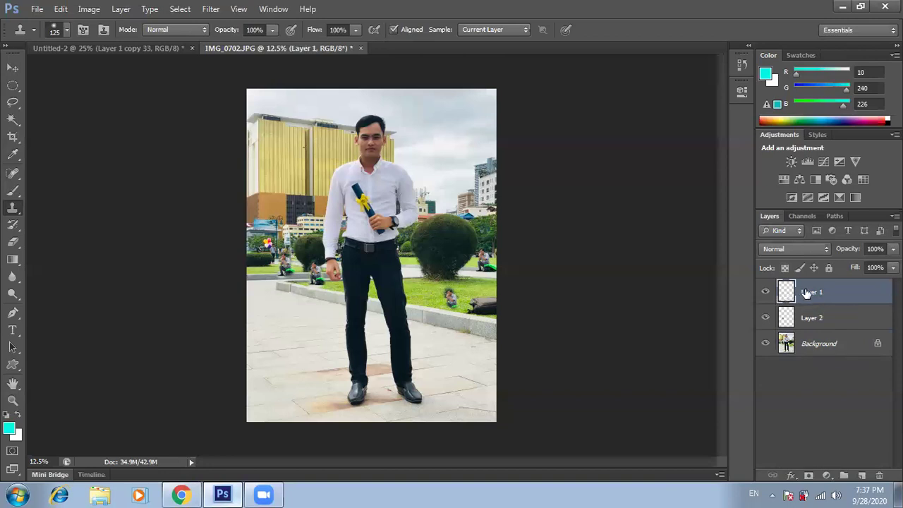
click(817, 347)
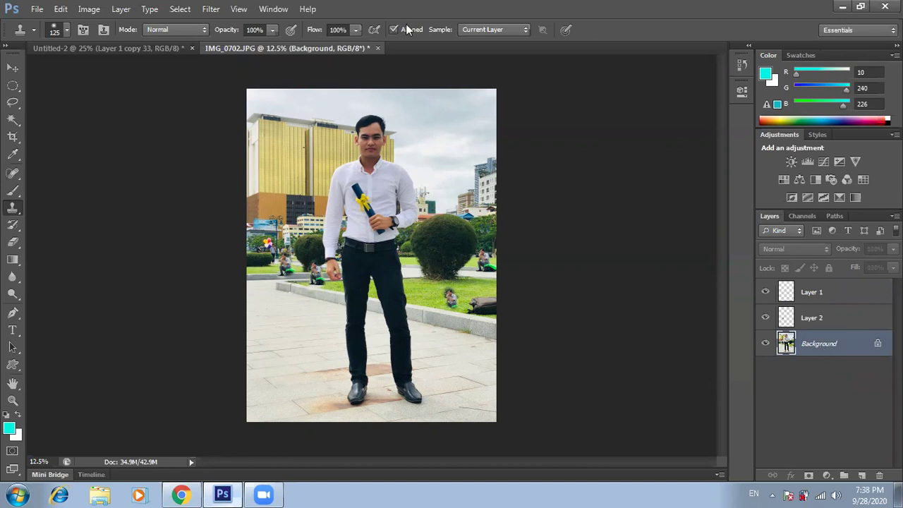
click(378, 48)
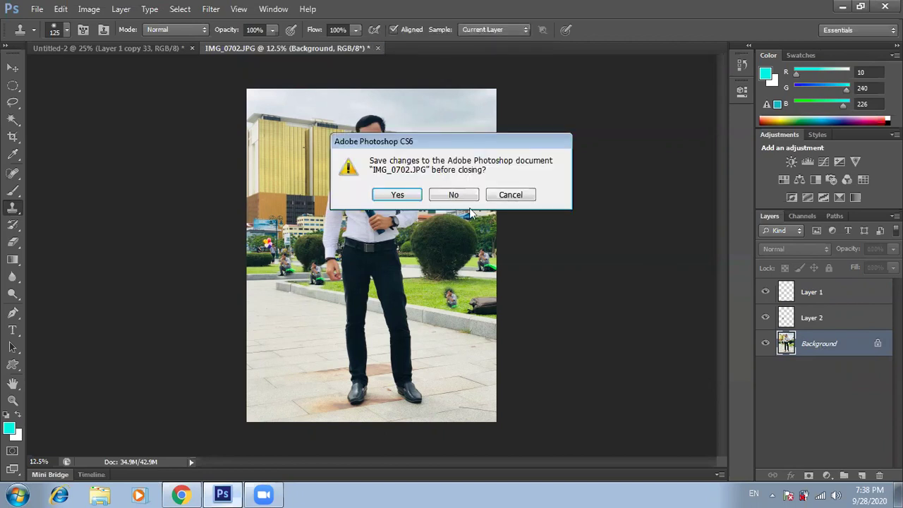
click(454, 194)
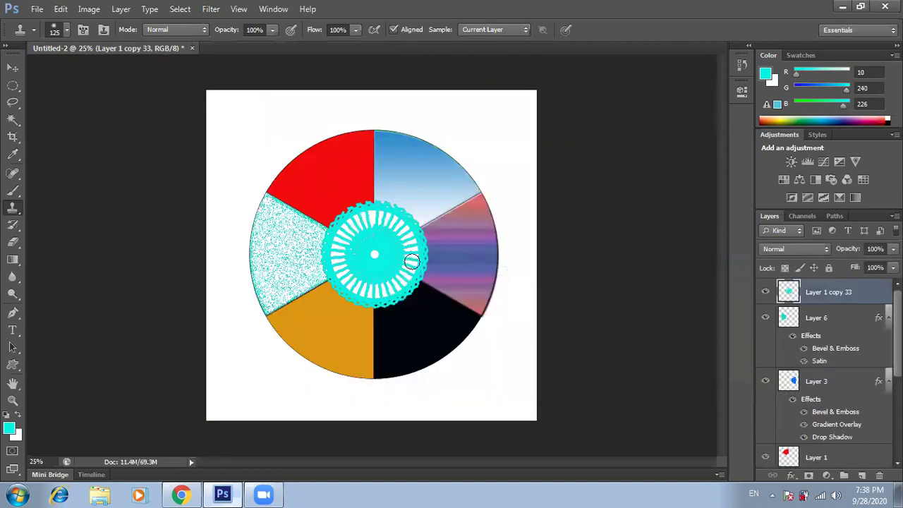
Hide the turquoise rosette layer, Layer 1 copy 33, to leave a white hole at the wheel's centre
click(13, 67)
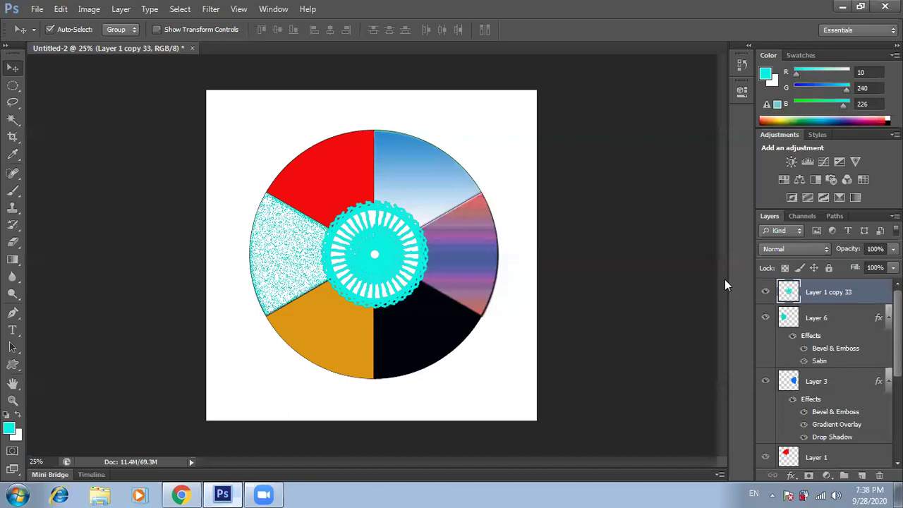
click(436, 186)
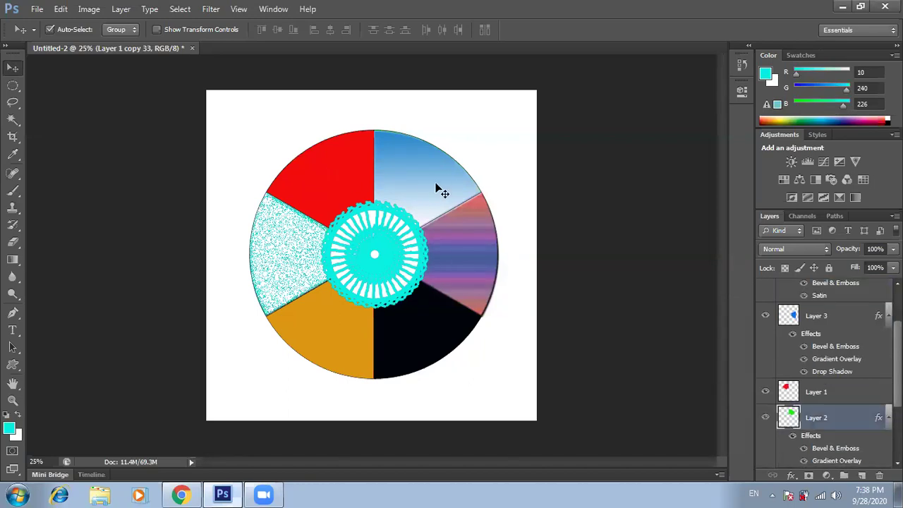
click(359, 184)
click(416, 188)
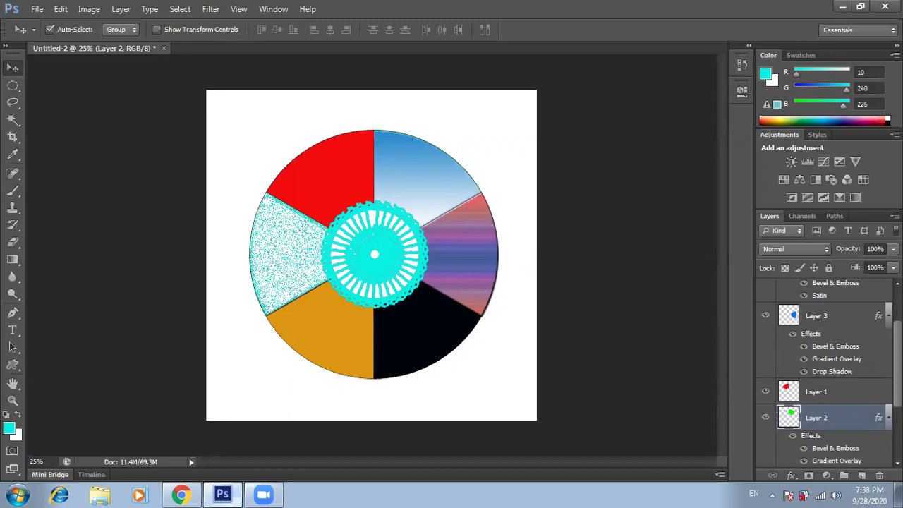
scroll(826, 374, down, 2)
scroll(826, 373, down, 2)
scroll(825, 374, up, 3)
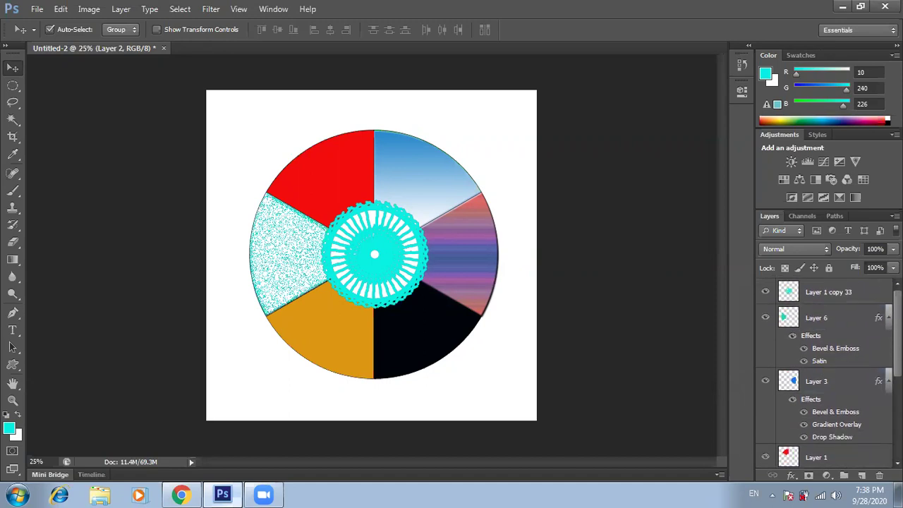
click(766, 292)
Check the segment layers' visibility and hide the outlined full-wheel copy, Layer 1 copy 5
click(766, 292)
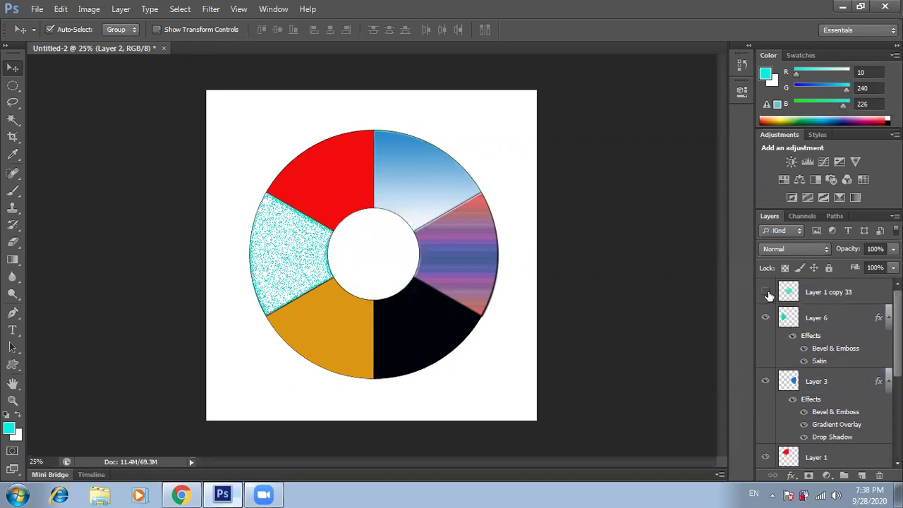
click(765, 318)
click(765, 318)
click(766, 319)
scroll(769, 443, down, 3)
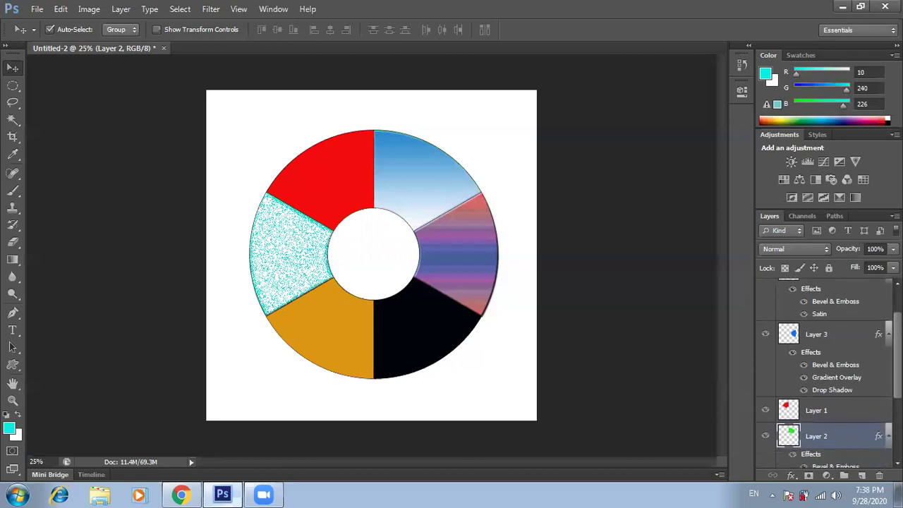
click(790, 333)
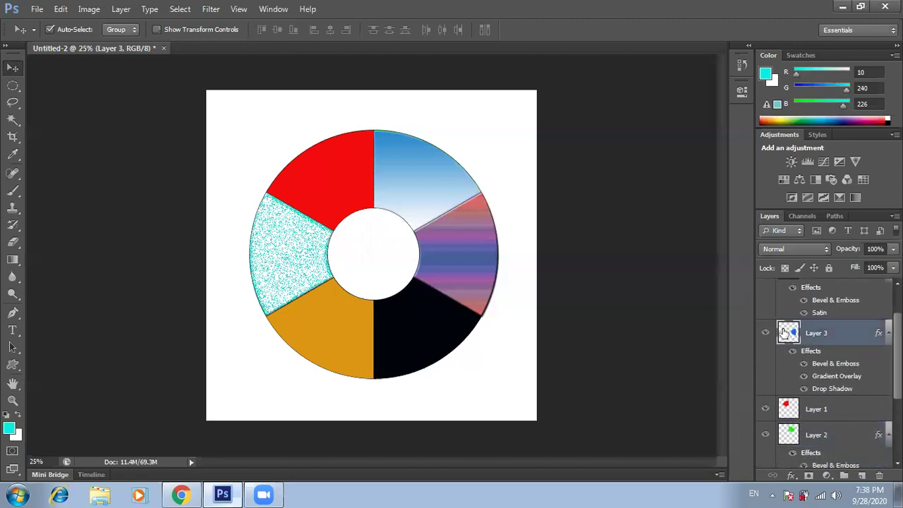
click(764, 332)
scroll(825, 374, down, 3)
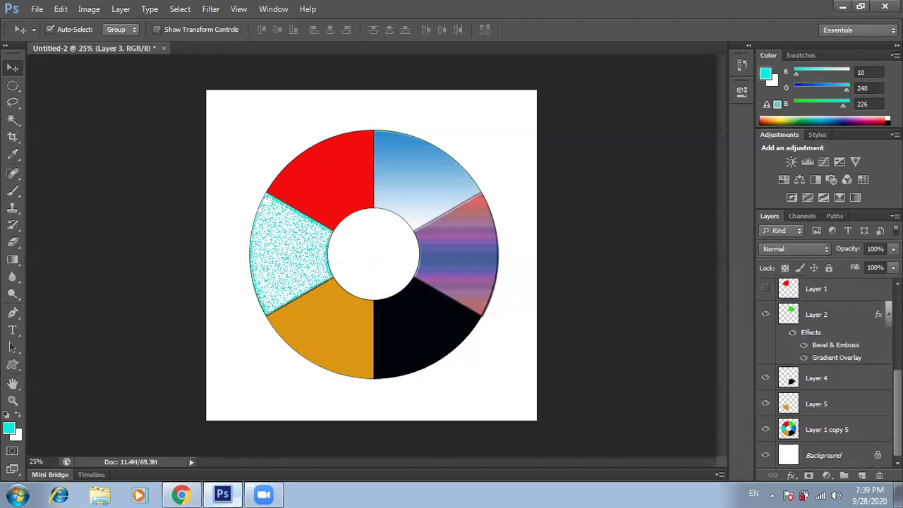
click(765, 430)
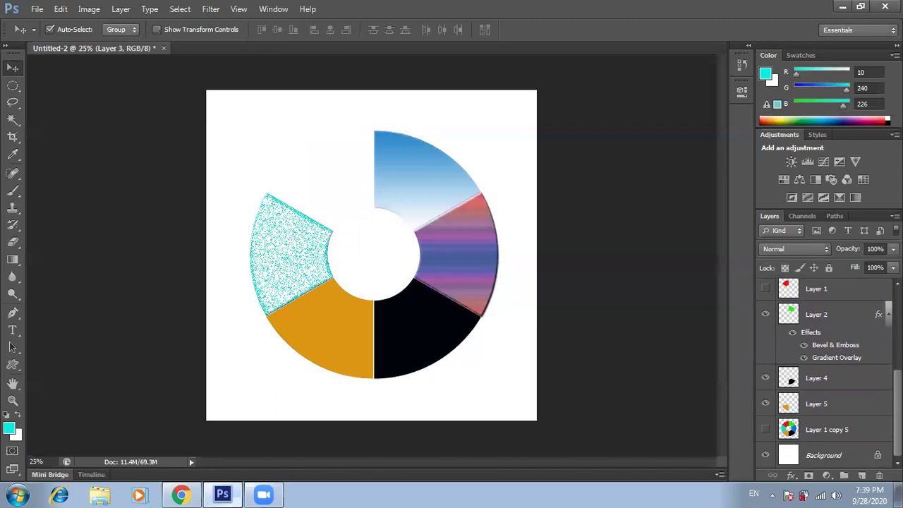
scroll(764, 385, up, 2)
click(764, 337)
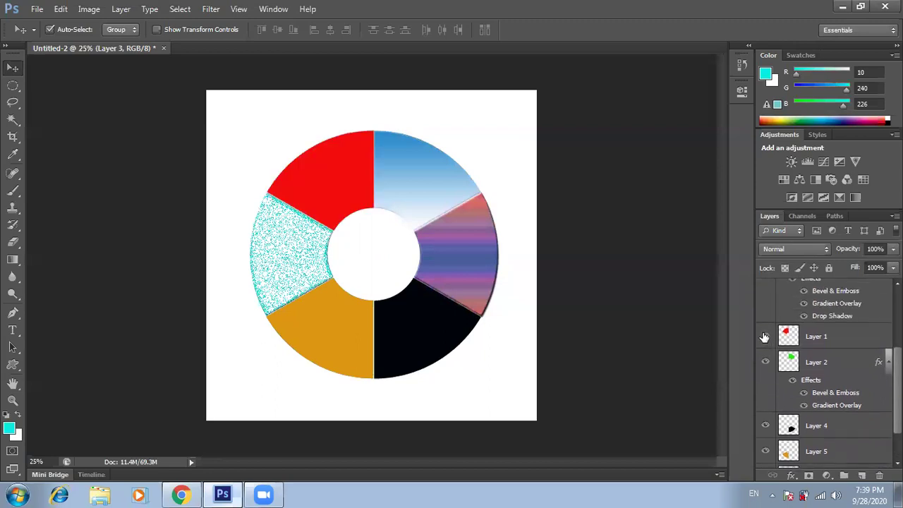
Merge Layer 2's blue segment into the red segment's Layer 1
click(811, 337)
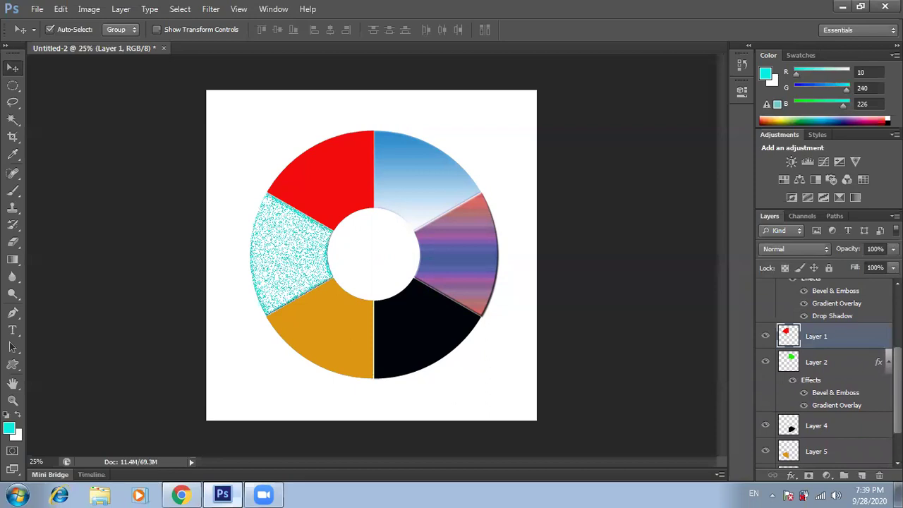
click(766, 362)
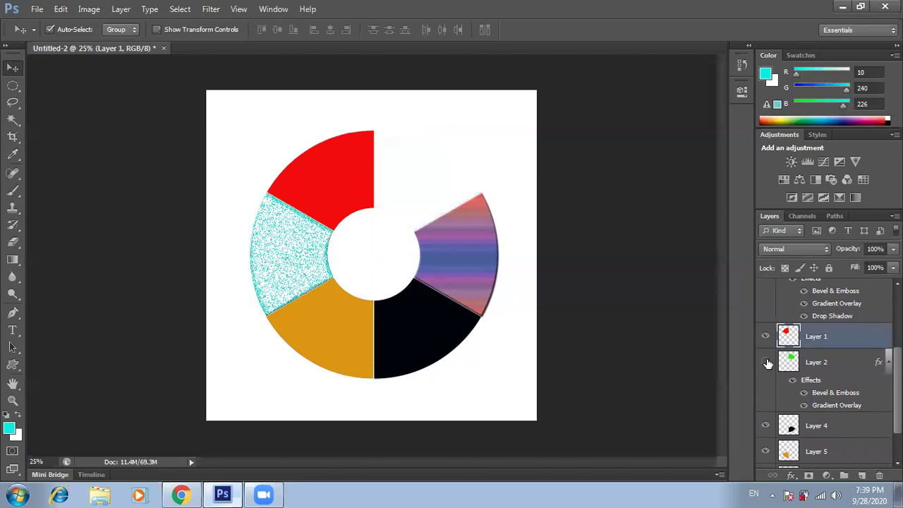
ctrl+click(816, 363)
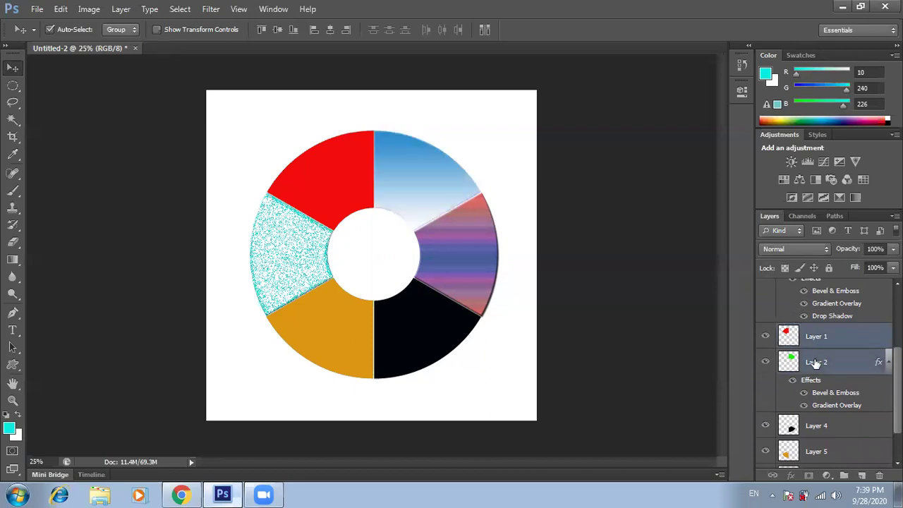
key(ctrl+e)
Fill Layer 1's merged top segments with foreground cyan and reload their shape as a selection
click(766, 353)
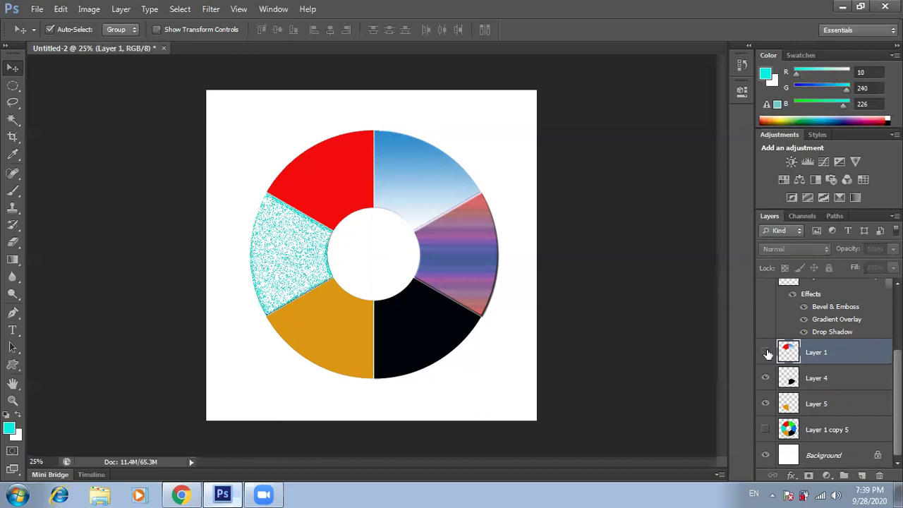
click(765, 352)
click(766, 352)
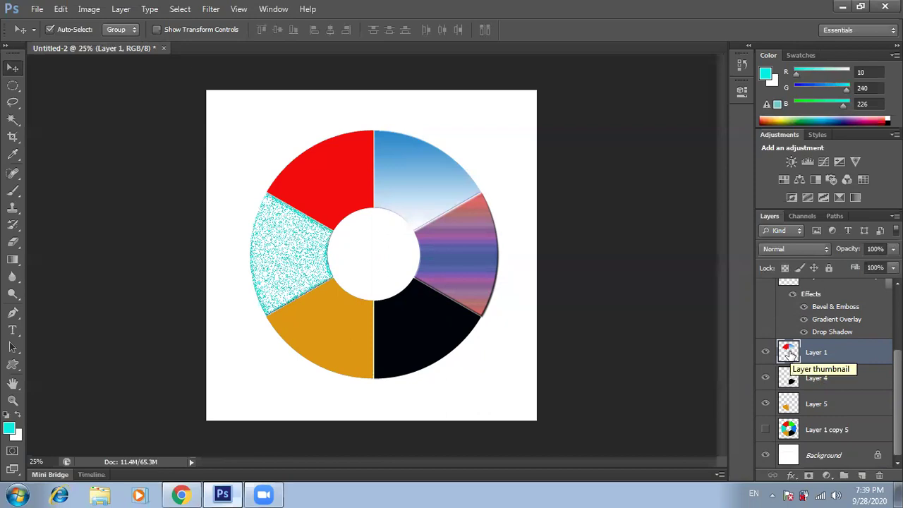
ctrl+click(789, 352)
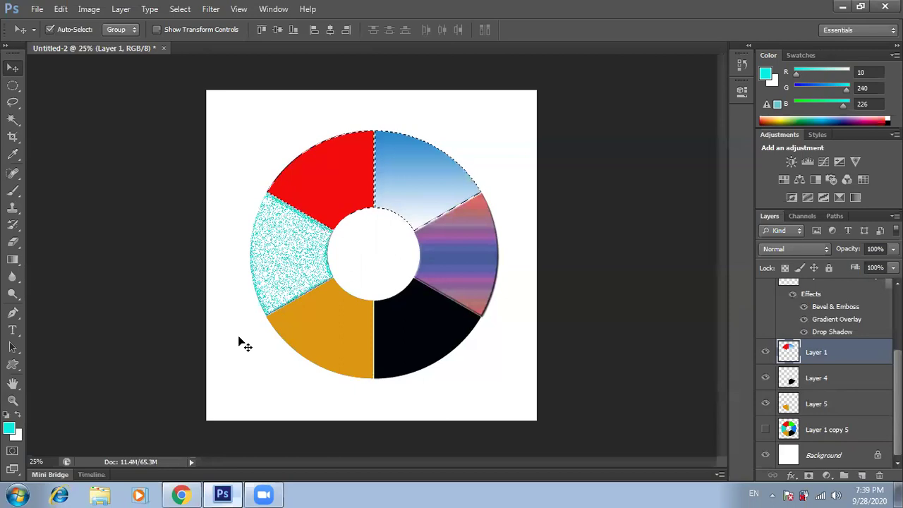
key(alt+BackSpace)
key(ctrl+d)
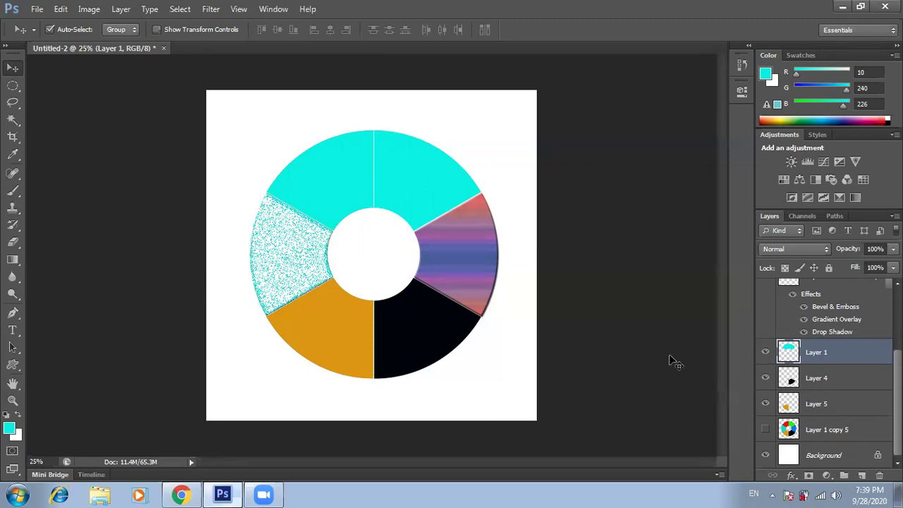
ctrl+click(788, 353)
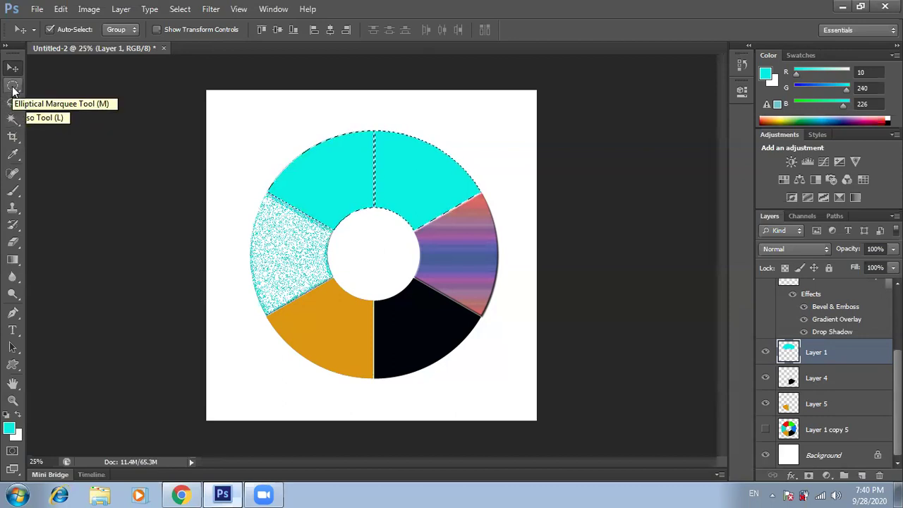
Refine the selection: subtract a rectangle at the ring's top, add the seam between cyan segments
click(13, 88)
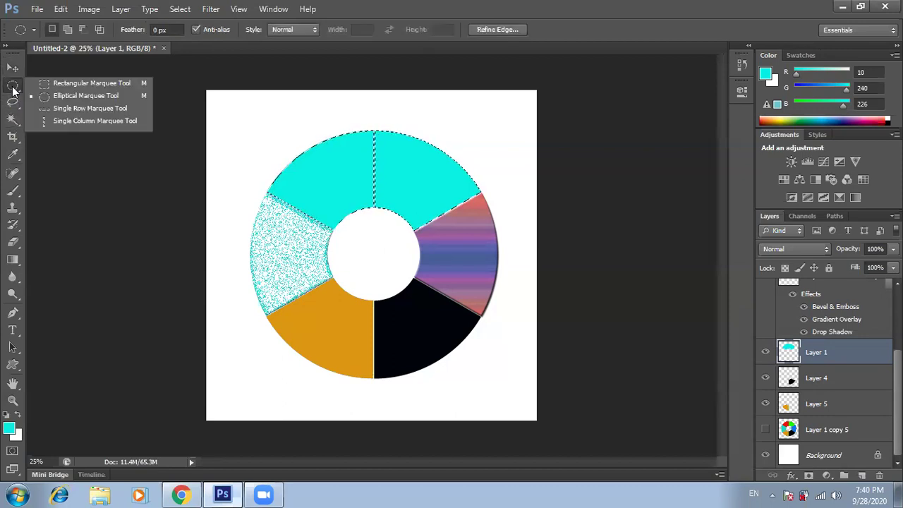
click(57, 83)
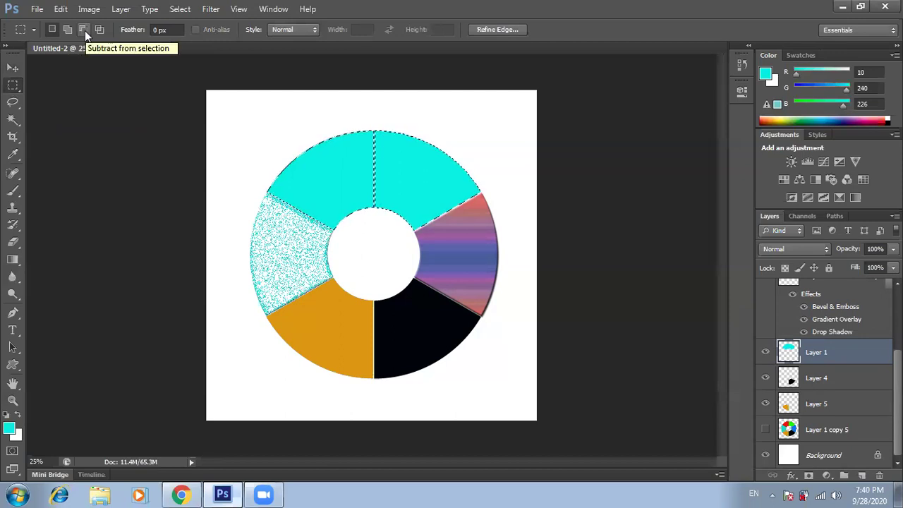
click(83, 31)
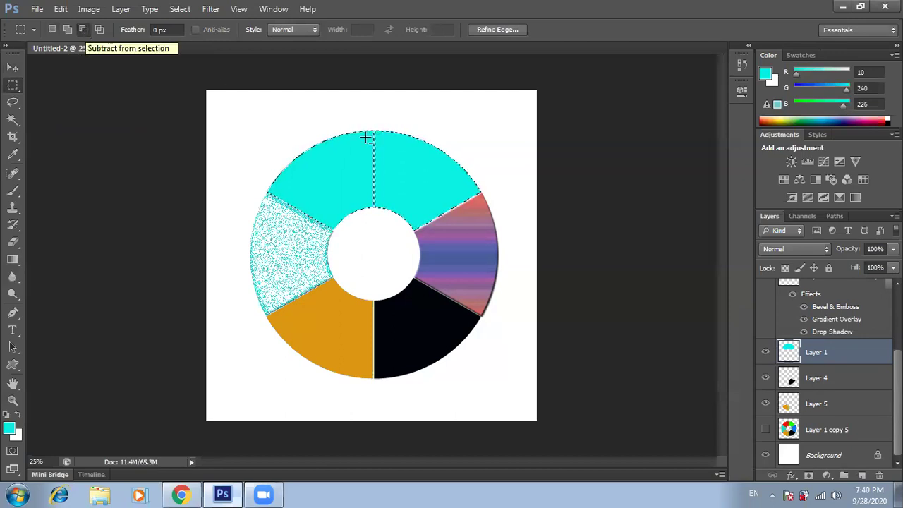
drag(369, 130, 385, 208)
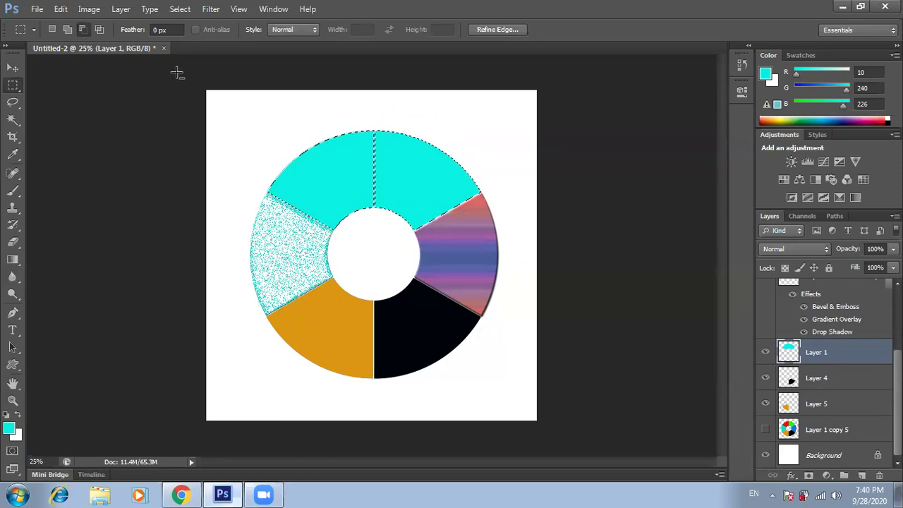
click(67, 31)
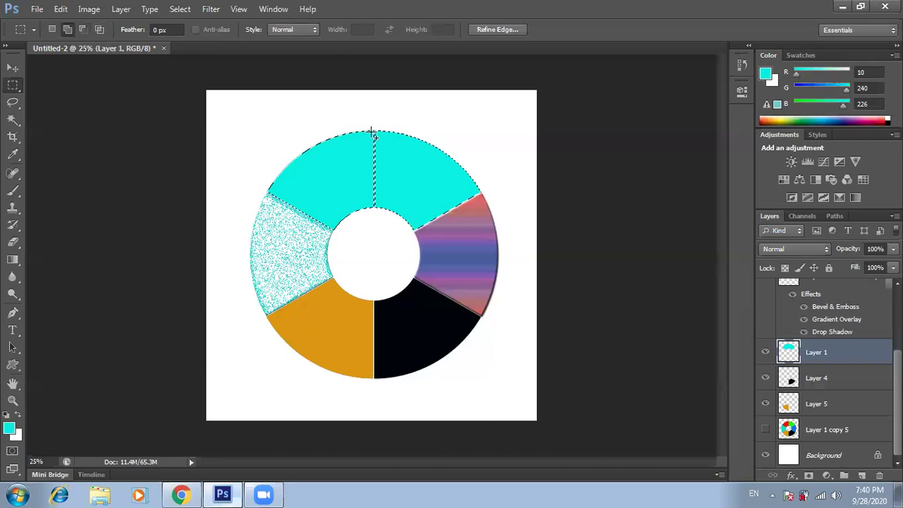
drag(372, 136, 383, 208)
Fill the merged top segment with cyan and show the dark outline layer, Layer 1 copy 5
key(alt+BackSpace)
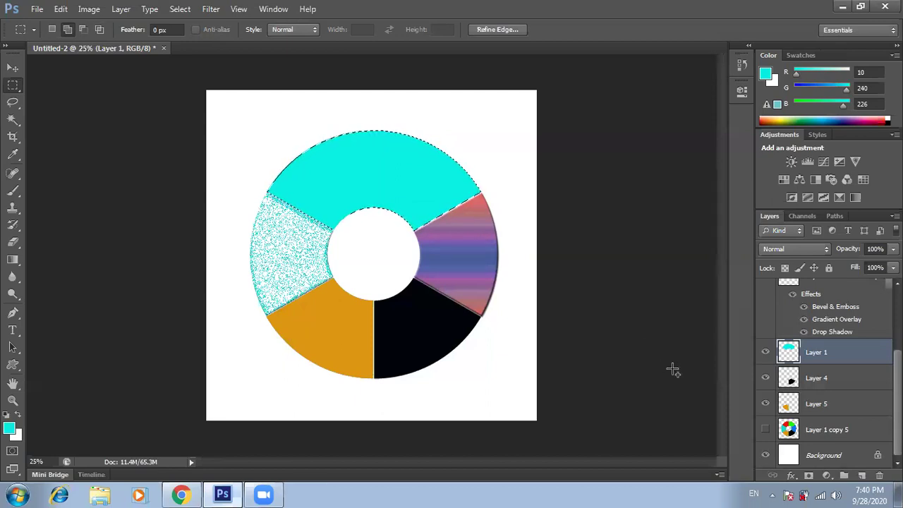
key(ctrl+d)
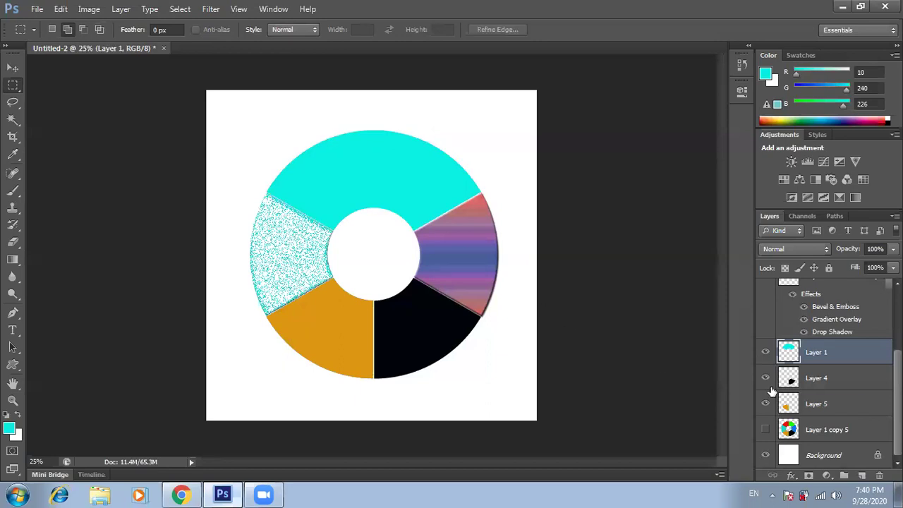
click(14, 68)
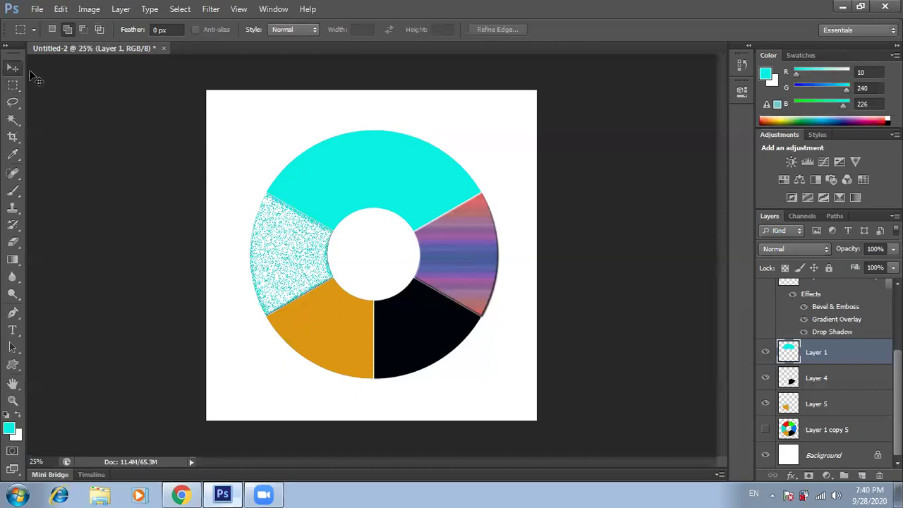
click(583, 298)
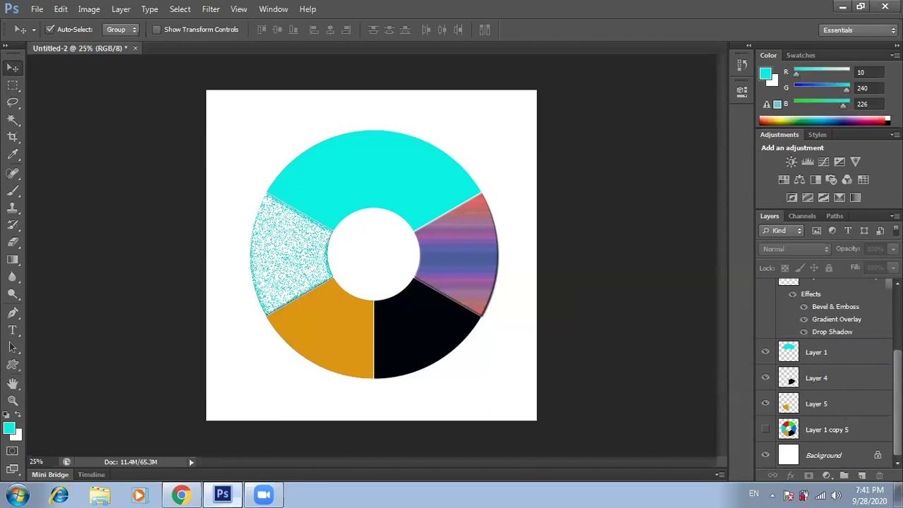
click(766, 430)
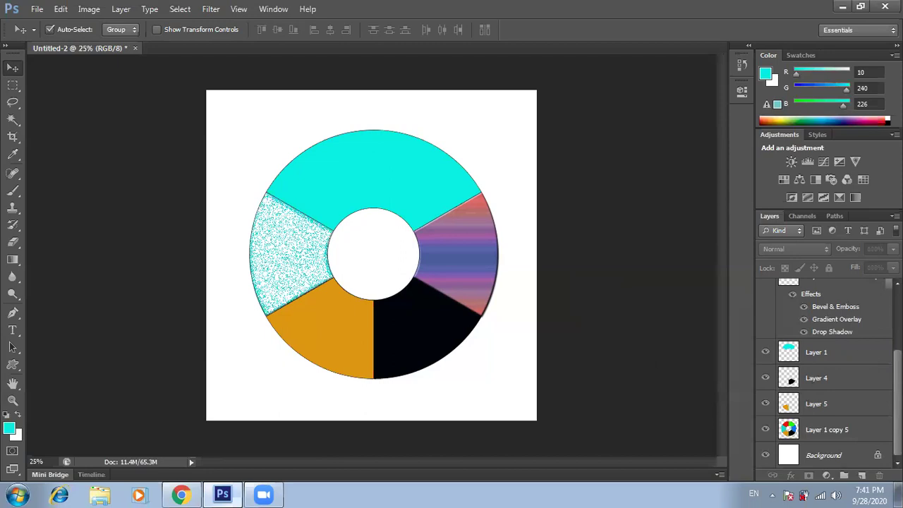
scroll(825, 374, up, 3)
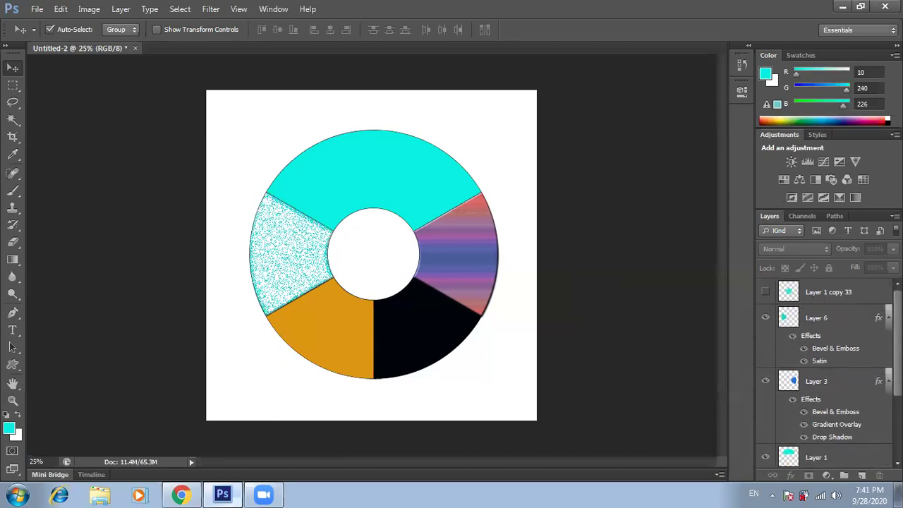
click(61, 11)
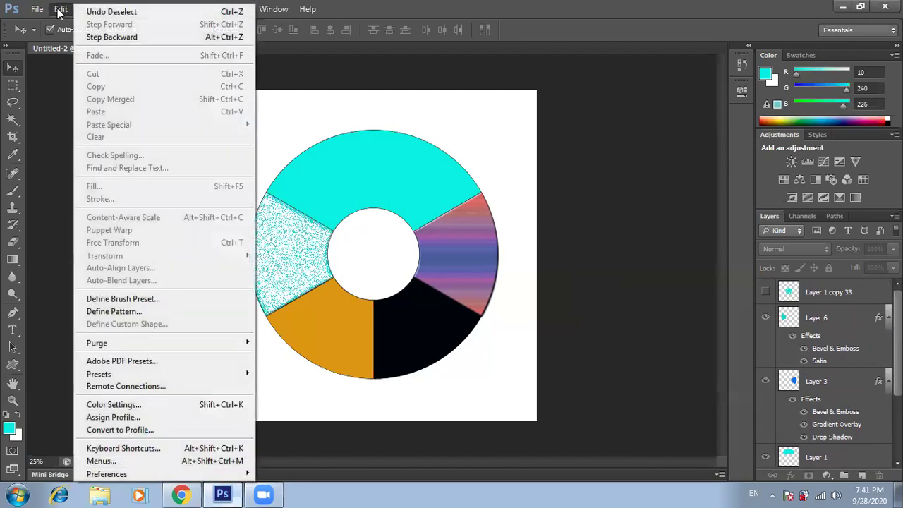
mouse_move(108, 474)
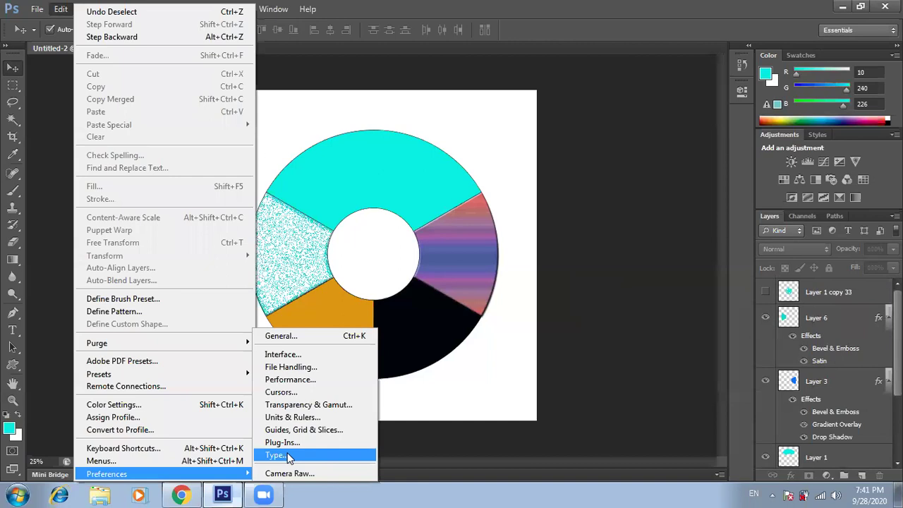
click(289, 455)
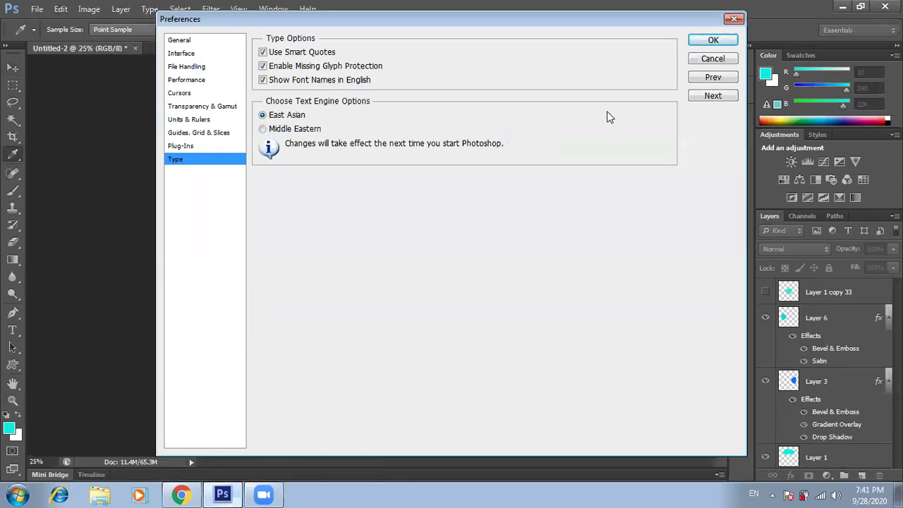
click(734, 19)
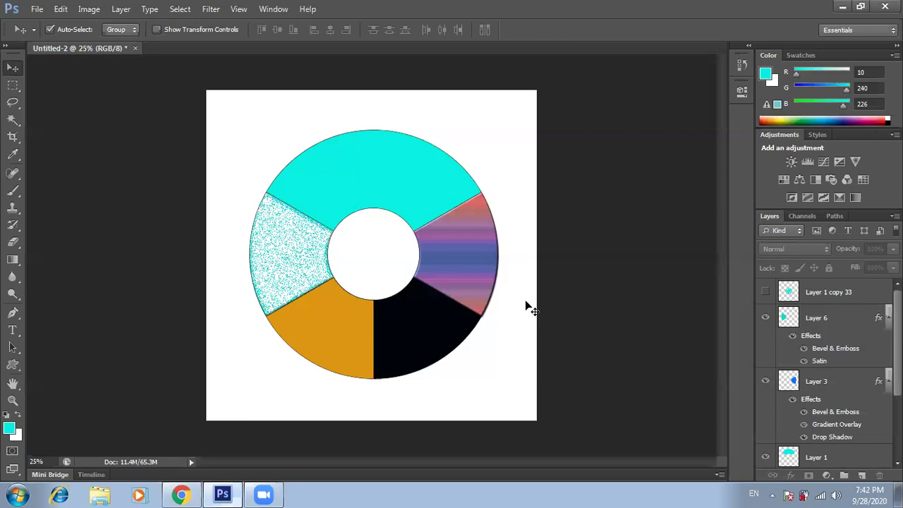
Create a new white 2000 × 2000 px document, Untitled-3, and compare it with the donut chart
key(ctrl+n)
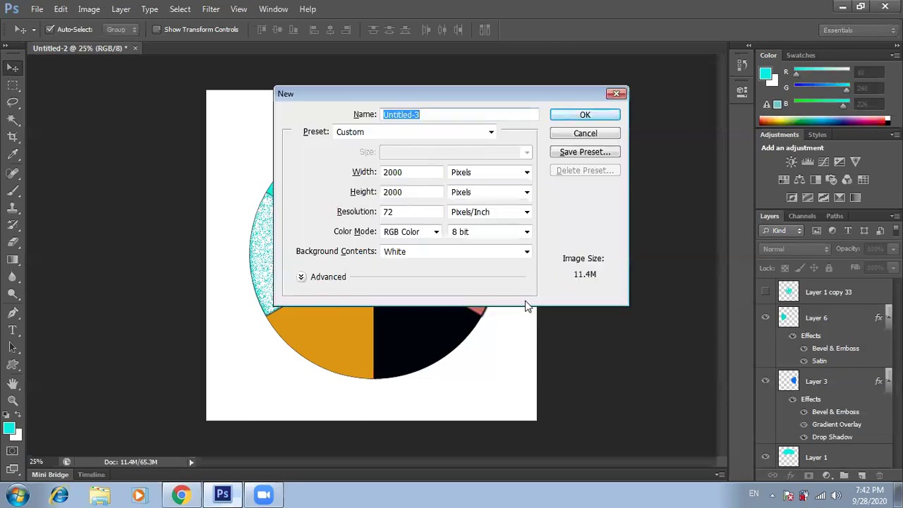
key(Return)
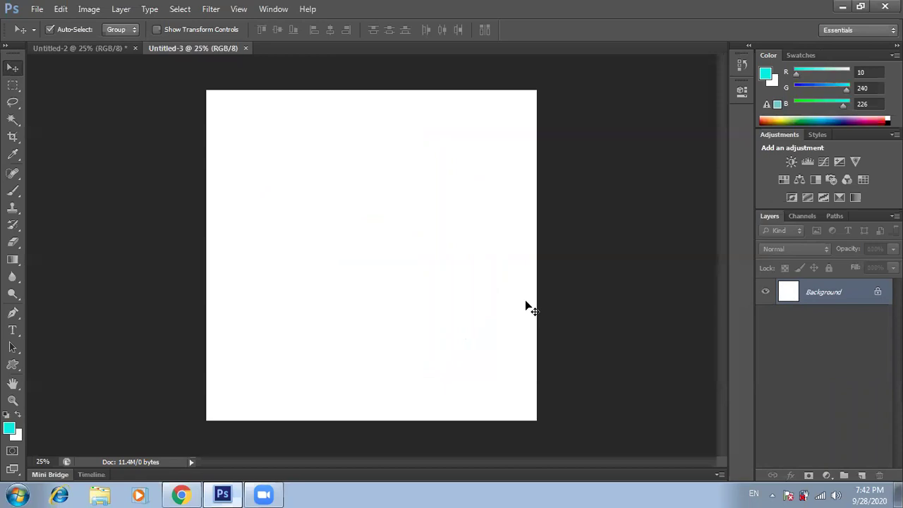
click(64, 46)
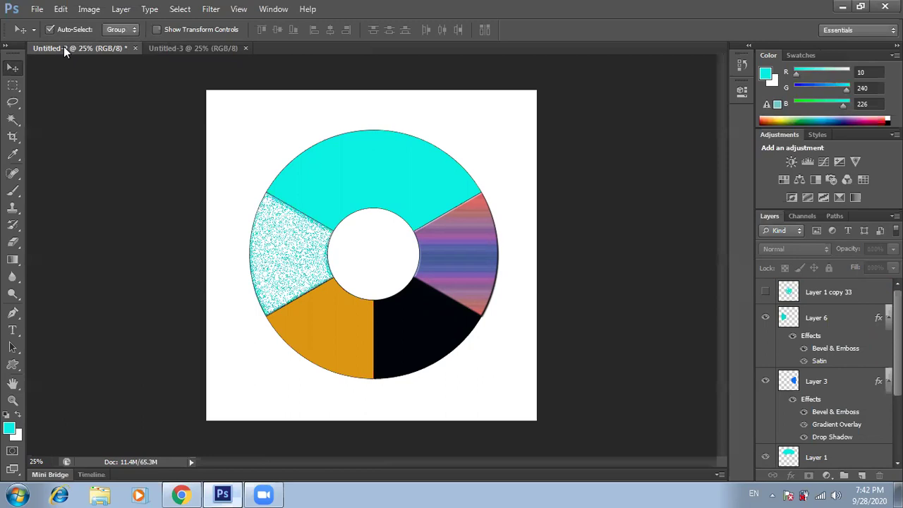
click(194, 48)
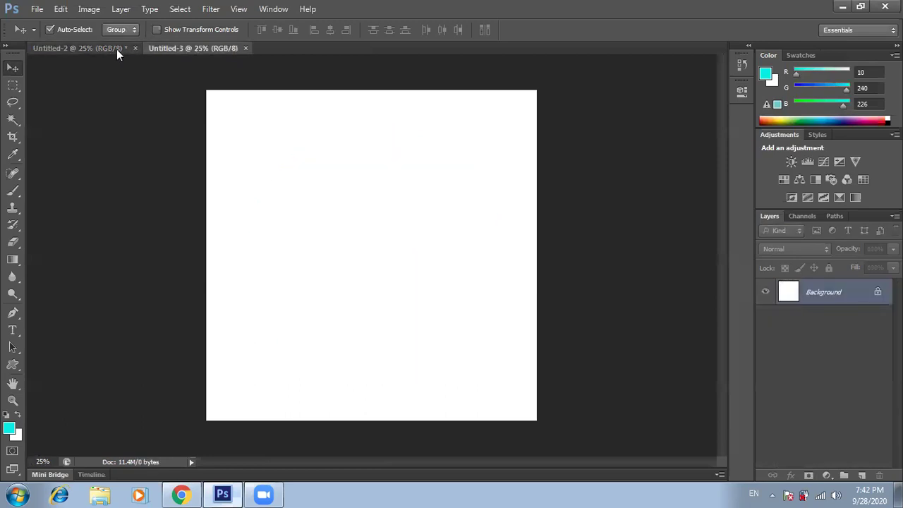
click(85, 48)
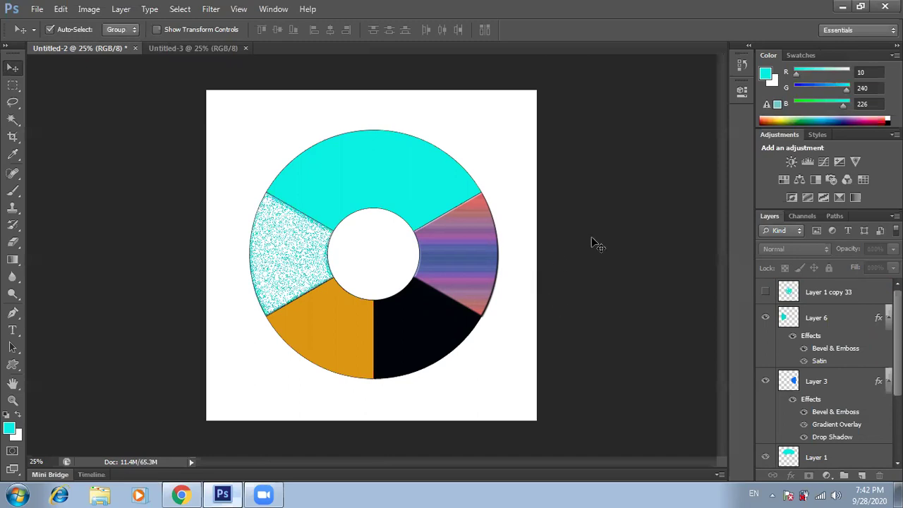
Inspect the donut chart's cyan slice, Layer 3 and black slice layers before returning to Untitled-3
click(386, 182)
click(486, 322)
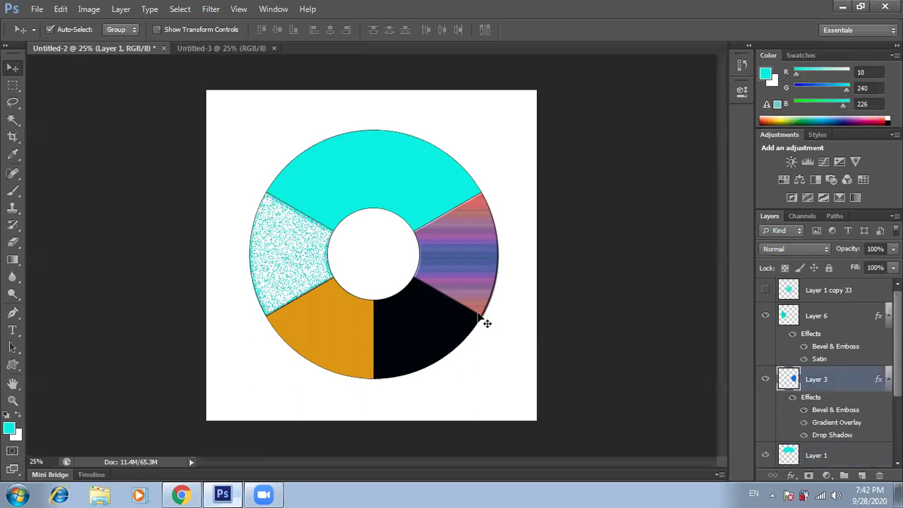
click(419, 320)
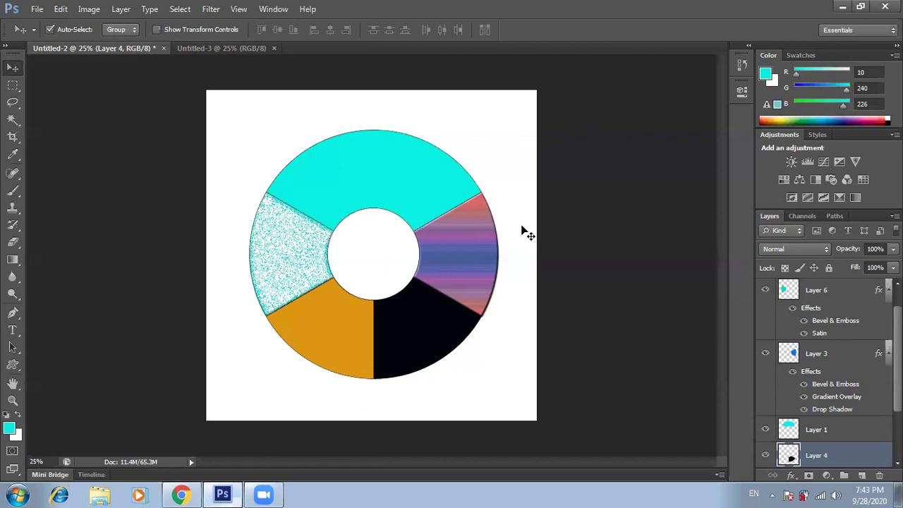
click(223, 45)
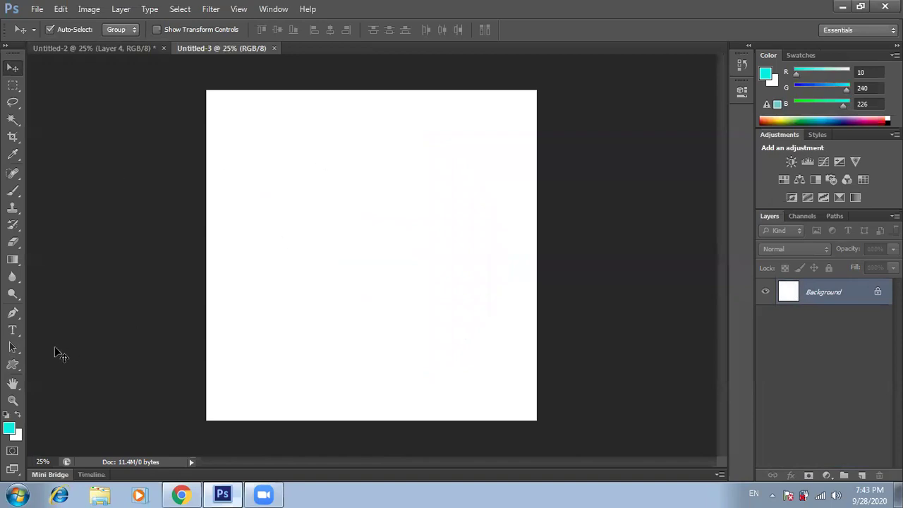
Draw a red-outlined square, Rectangle 1, and move it toward the page centre
click(13, 365)
click(62, 369)
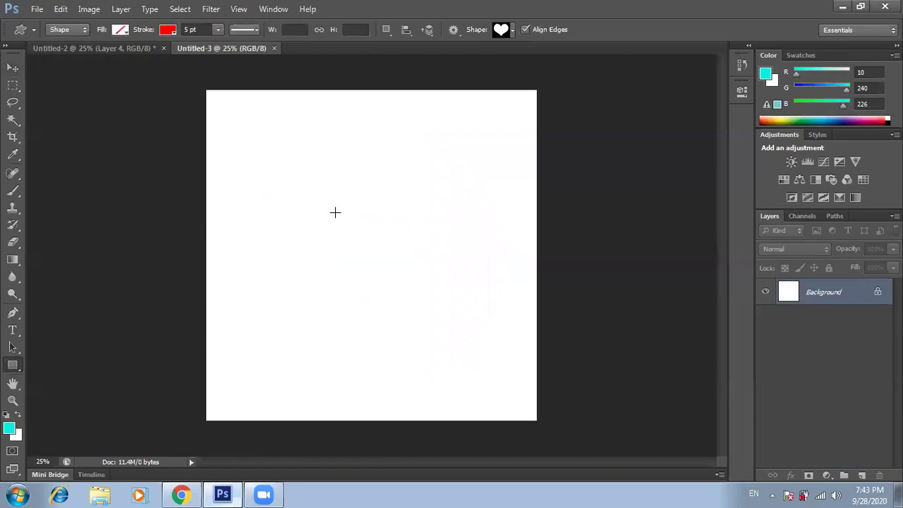
mouse_move(320, 207)
mouse_down()
mouse_move(355, 248)
mouse_move(422, 283)
mouse_move(422, 297)
mouse_move(411, 297)
mouse_move(513, 394)
mouse_up()
click(12, 68)
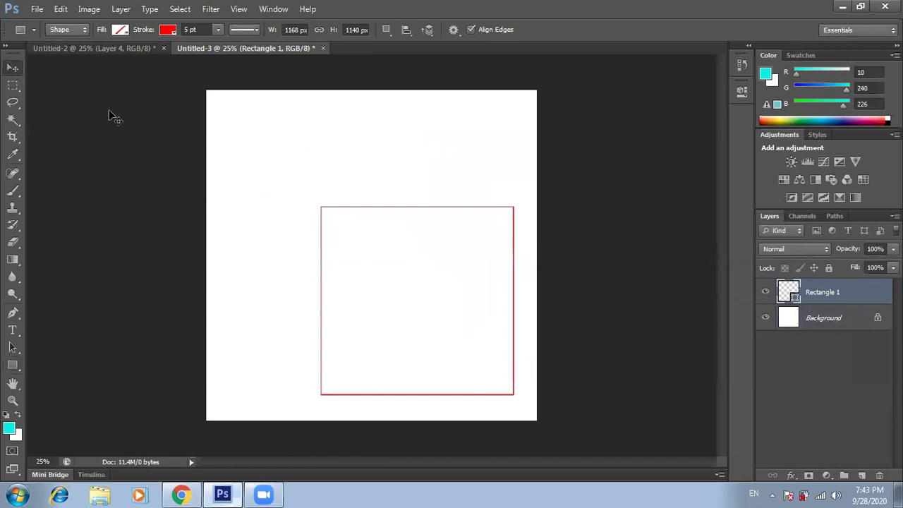
drag(374, 271, 332, 235)
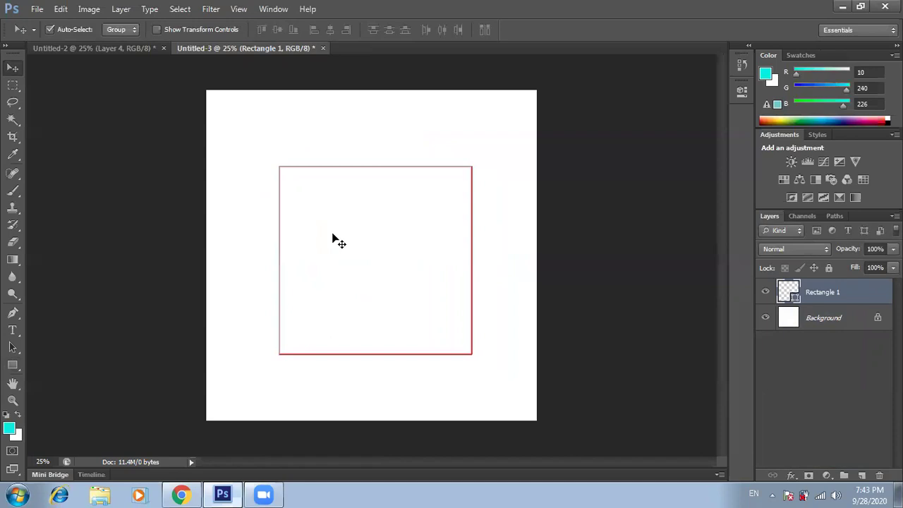
Duplicate and slightly shrink the square, repeating the transform to nest progressively smaller square outlines
key(ctrl+j)
key(ctrl+t)
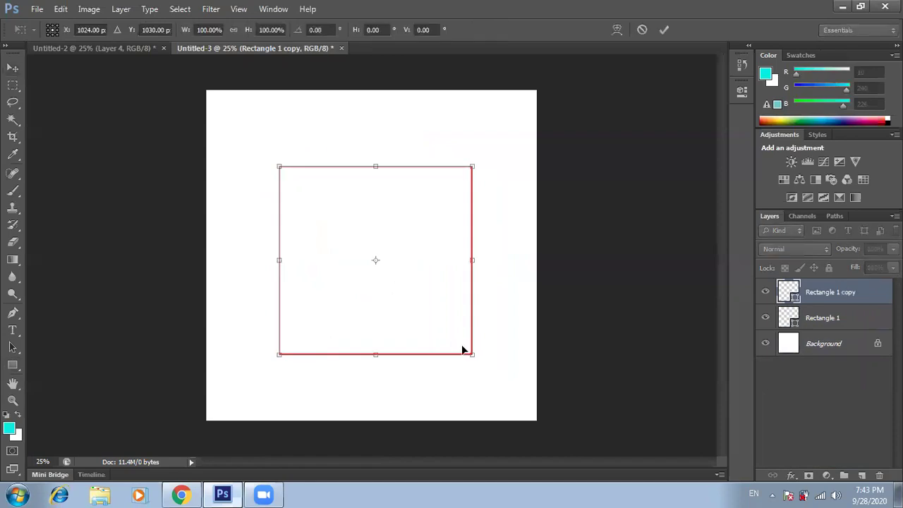
drag(472, 354, 460, 344)
key(Return)
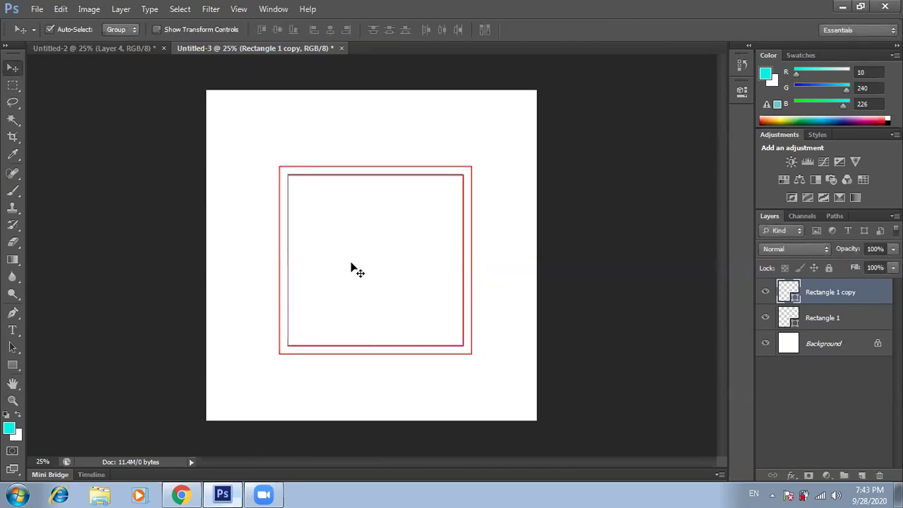
key(ctrl+alt+shift+t)
key(ctrl+alt+shift+t)
key(ctrl+alt+shift+t)
key(ctrl+alt+shift+t)
key(ctrl+alt+shift+t)
key(ctrl+alt+shift+t)
key(ctrl+alt+shift+t)
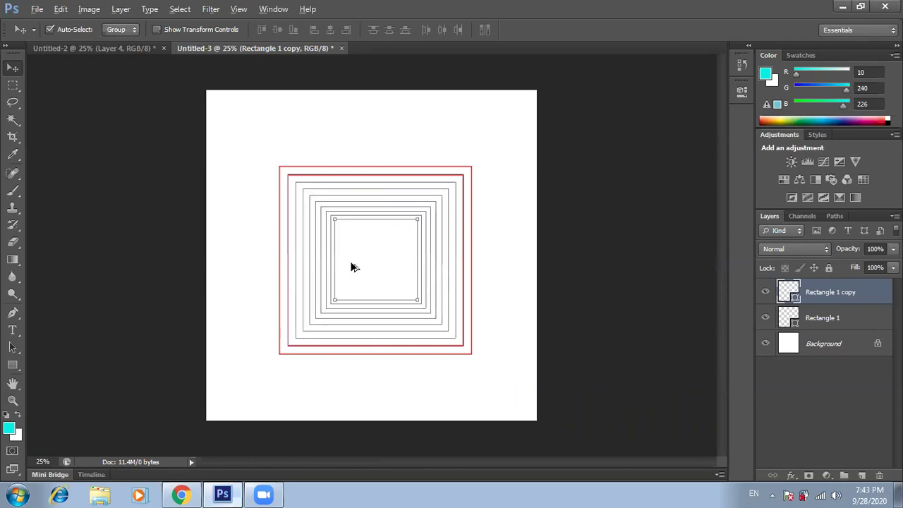
key(ctrl+alt+shift+t)
key(ctrl+alt+shift+t)
key(ctrl+alt+shift+t)
key(ctrl+alt+shift+t)
key(ctrl+alt+shift+t)
key(ctrl+alt+shift+t)
key(ctrl+alt+shift+t)
key(ctrl+alt+shift+t)
key(ctrl+alt+shift+t)
key(ctrl+alt+shift+t)
key(ctrl+alt+shift+t)
key(ctrl+alt+shift+t)
key(ctrl+alt+shift+t)
key(ctrl+alt+shift+t)
key(ctrl+alt+shift+t)
key(ctrl+alt+shift+t)
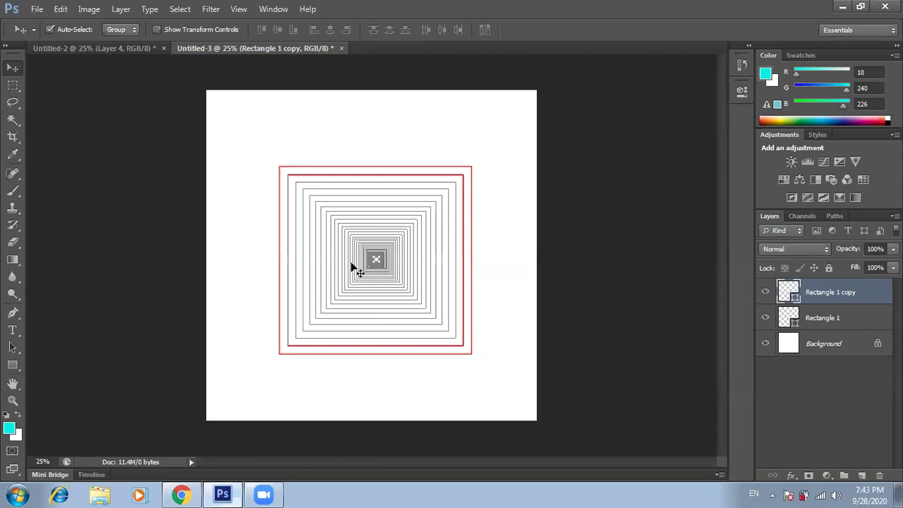
click(161, 193)
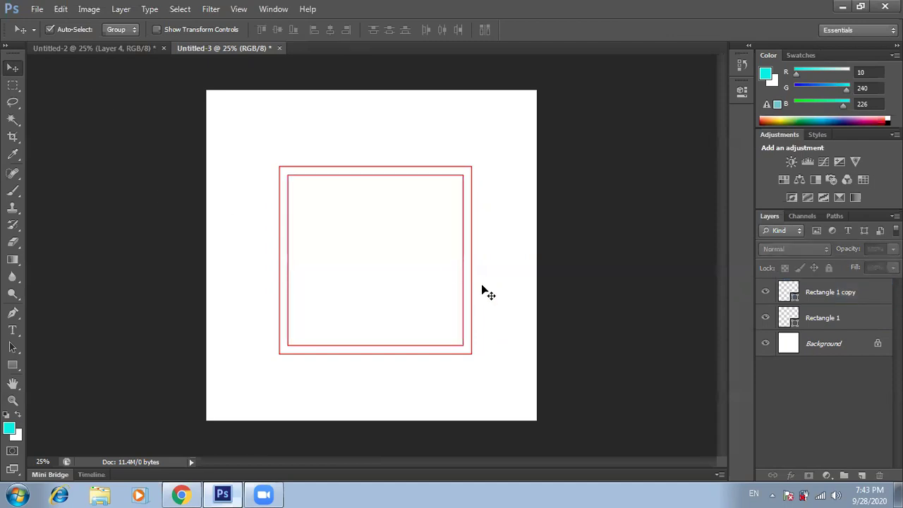
click(828, 292)
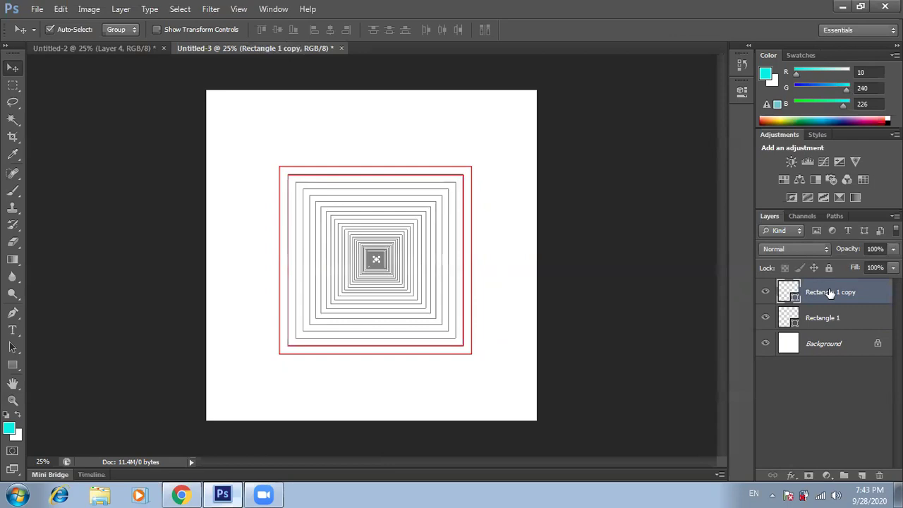